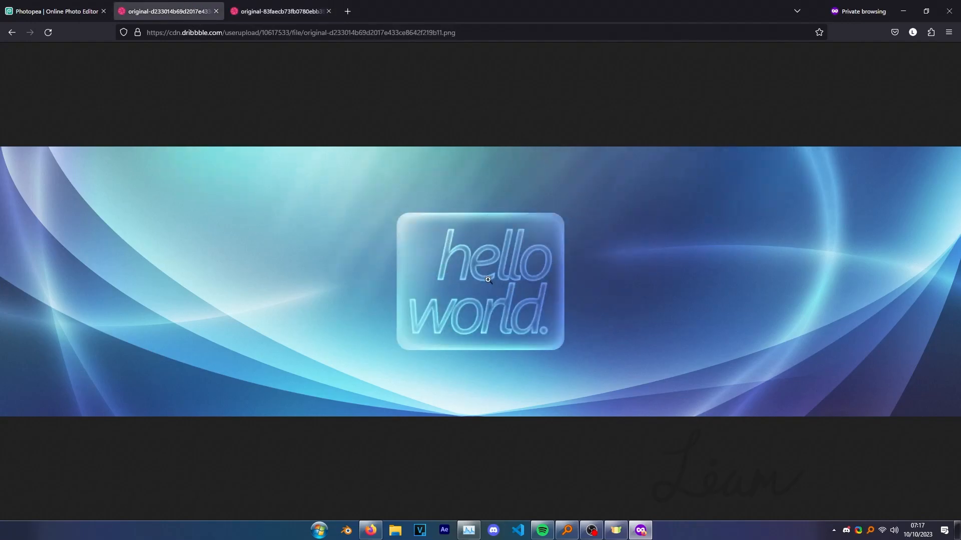
View the "hello world." reference artwork and close both reference image tabs.
{"action": "left_click", "coordinate": [468, 245]}
{"action": "left_click", "coordinate": [498, 265]}
{"action": "left_click", "coordinate": [216, 11]}
{"action": "left_click", "coordinate": [216, 11]}
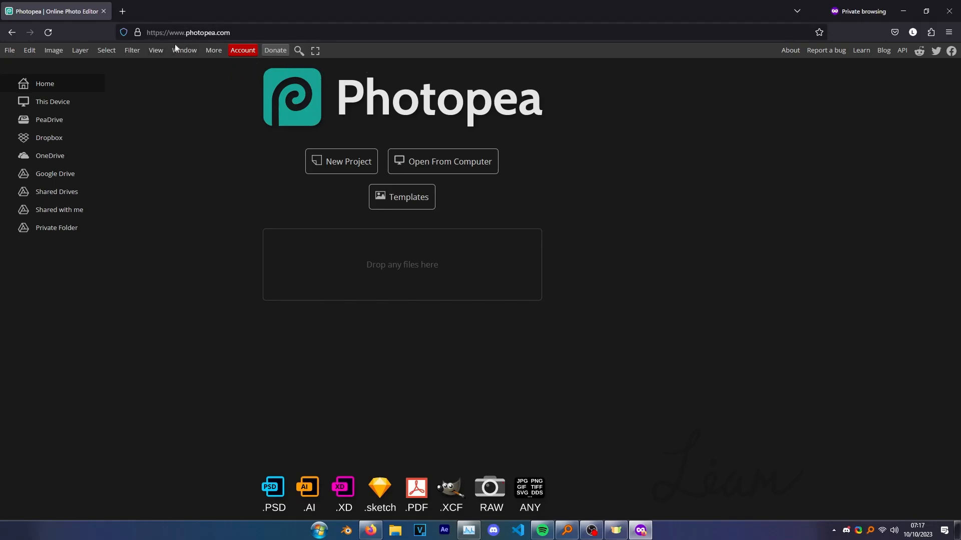
Create a new project 1920 pixels wide and 1080 pixels high.
{"action": "left_click", "coordinate": [152, 33]}
{"action": "left_click", "coordinate": [334, 269]}
{"action": "left_click", "coordinate": [343, 170]}
{"action": "left_click_drag", "start_coordinate": [90, 115], "coordinate": [62, 115]}
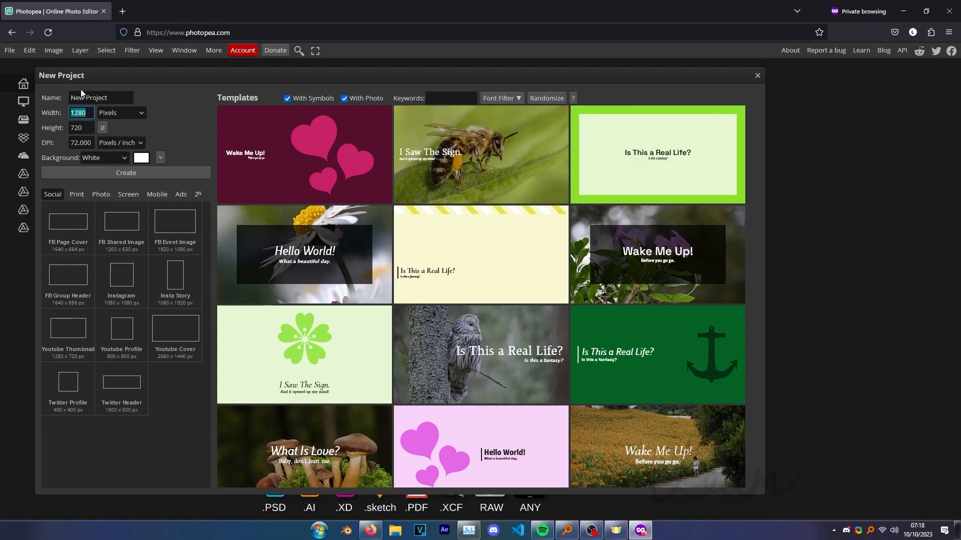
{"action": "type", "text": "1920"}
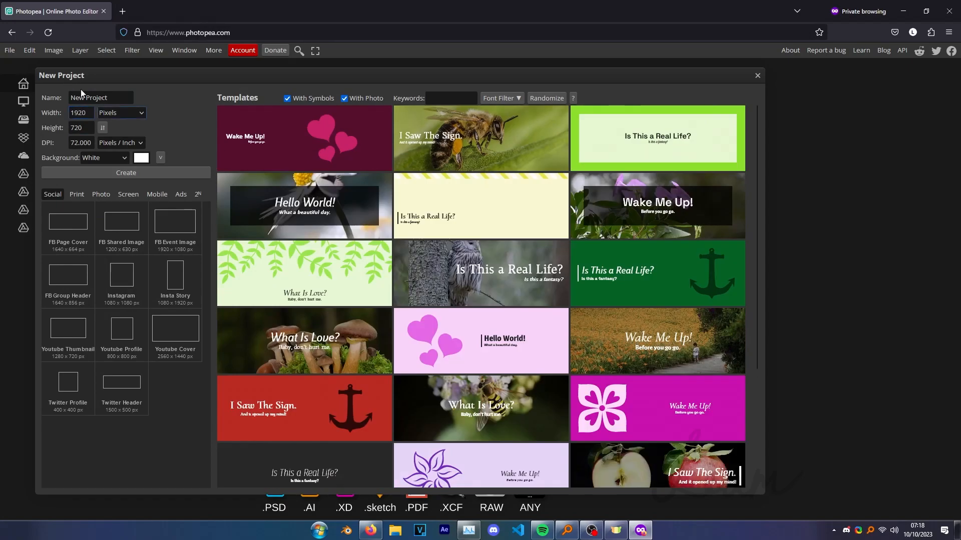
{"action": "key", "text": "Tab"}
{"action": "type", "text": "1080"}
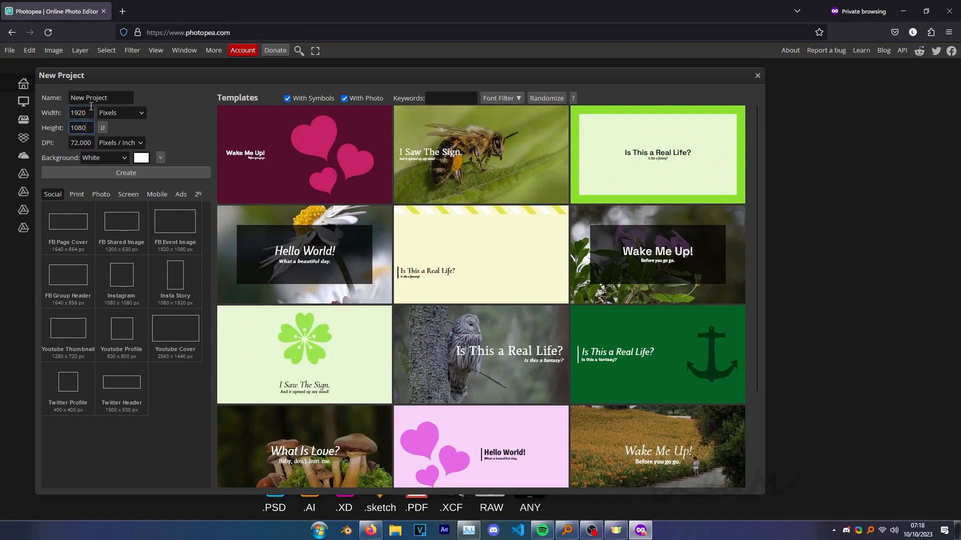
{"action": "left_click", "coordinate": [90, 115]}
{"action": "left_click", "coordinate": [88, 112]}
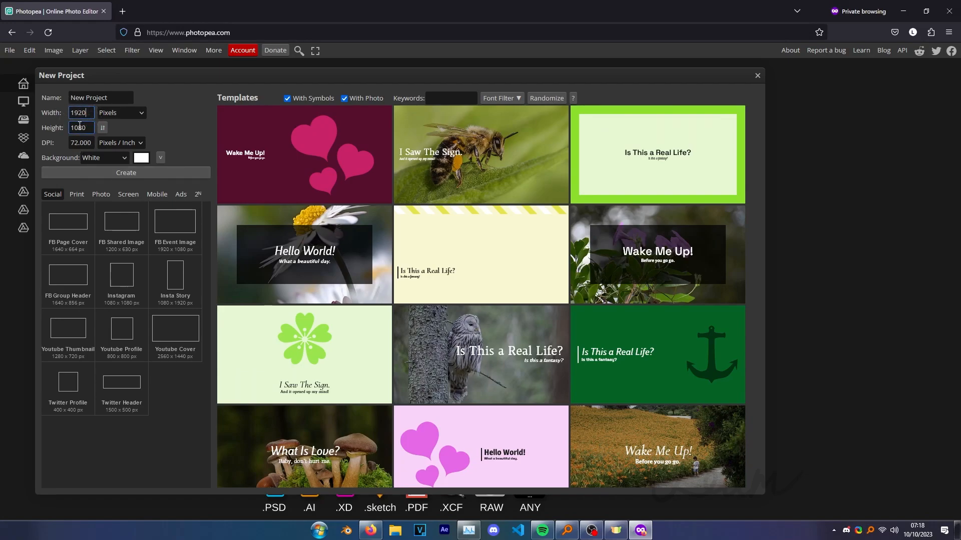
{"action": "left_click", "coordinate": [122, 173]}
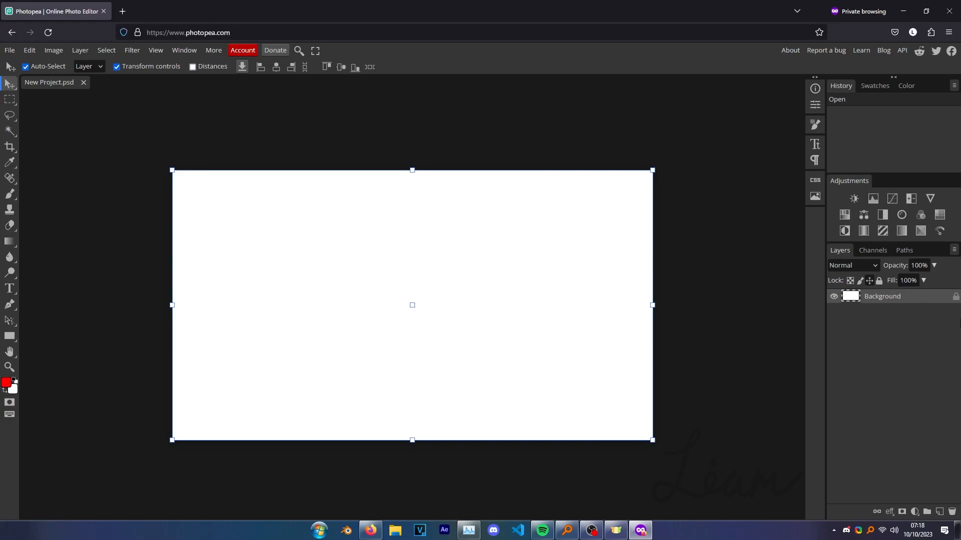
Unlock the Background layer and clear its white fill across the whole canvas using a rectangular selection, leaving nothing selected.
{"action": "left_click", "coordinate": [956, 297]}
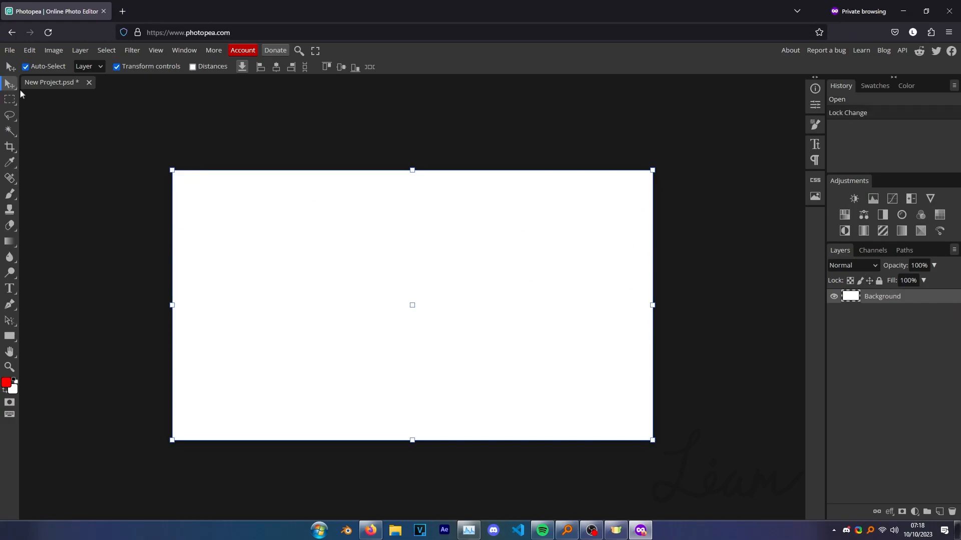
{"action": "left_click", "coordinate": [12, 100]}
{"action": "left_click", "coordinate": [141, 156]}
{"action": "left_click_drag", "start_coordinate": [138, 141], "coordinate": [691, 456]}
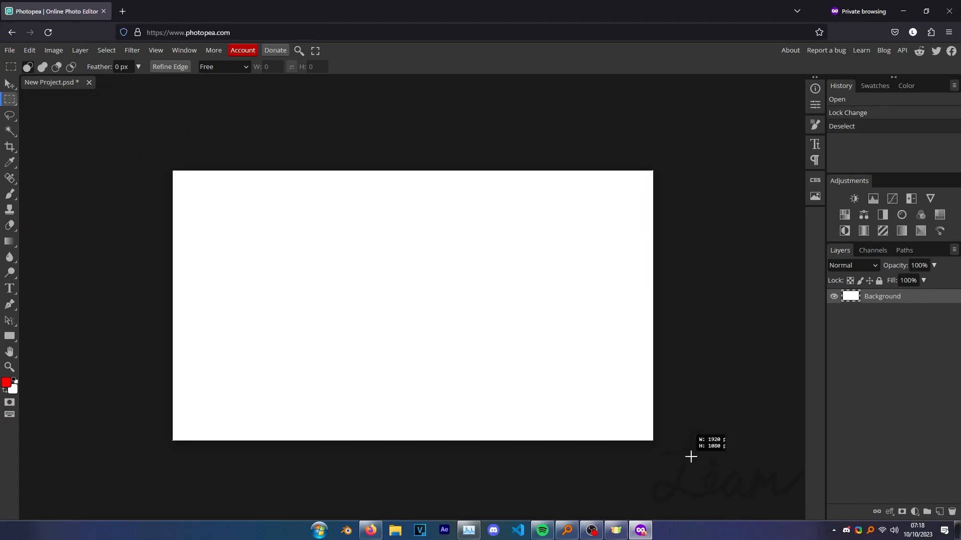
{"action": "left_click", "coordinate": [124, 128]}
{"action": "left_click_drag", "start_coordinate": [126, 130], "coordinate": [697, 455]}
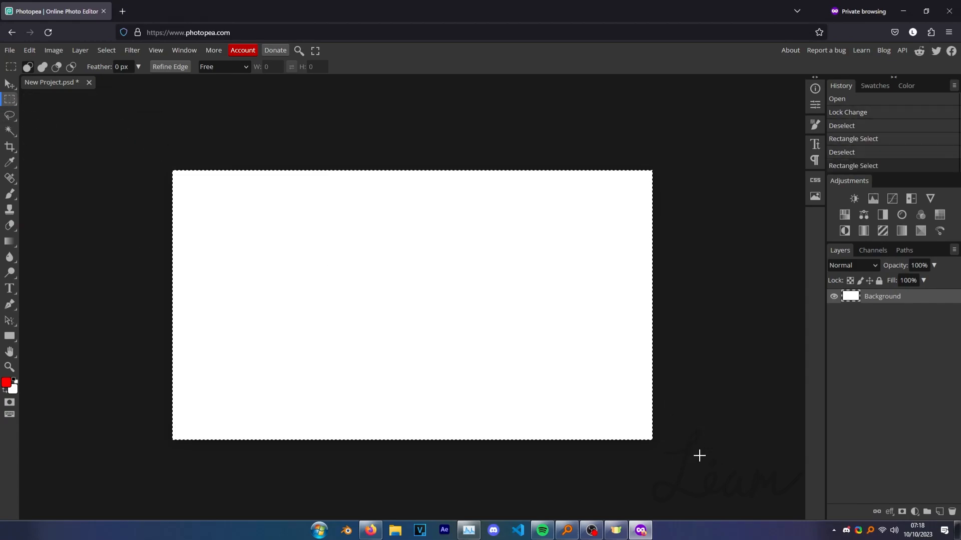
{"action": "key", "text": "Delete"}
{"action": "left_click", "coordinate": [663, 415]}
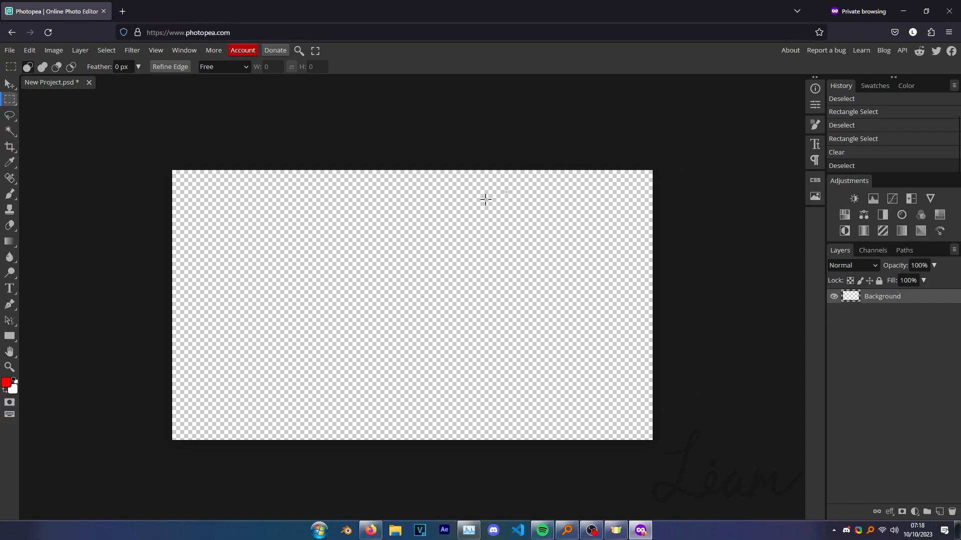
Search Google Images for "forest" in a new browser tab.
{"action": "key", "text": "ctrl+t"}
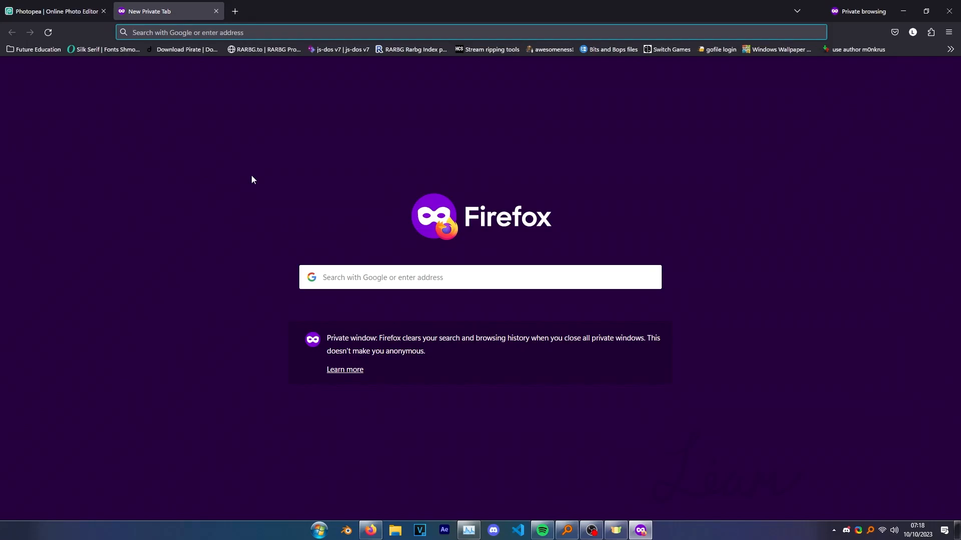
{"action": "type", "text": "forest"}
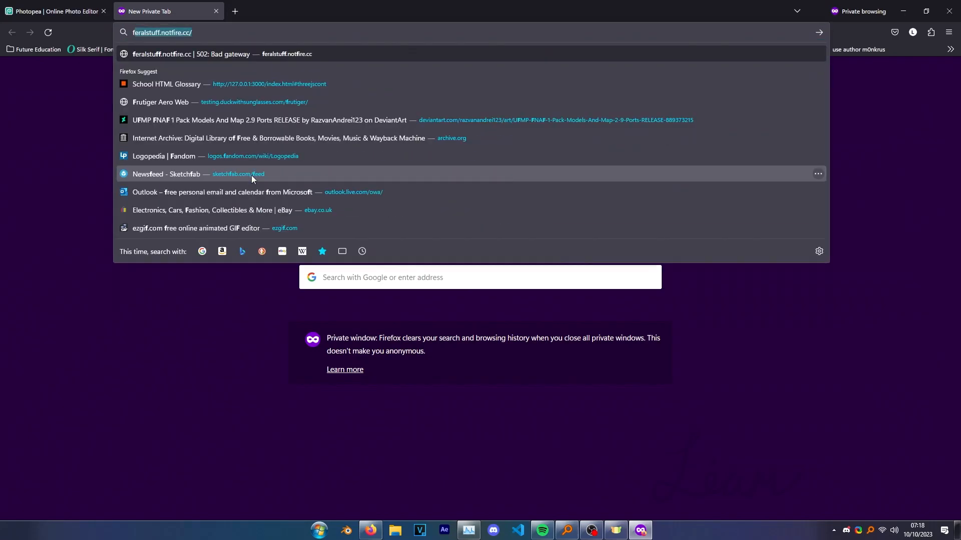
{"action": "key", "text": "Return"}
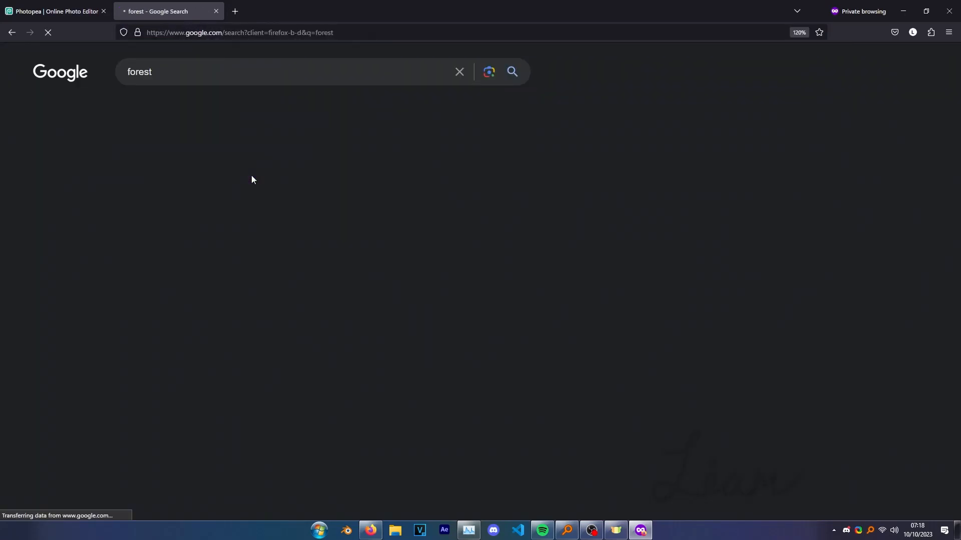
{"action": "left_click", "coordinate": [143, 108]}
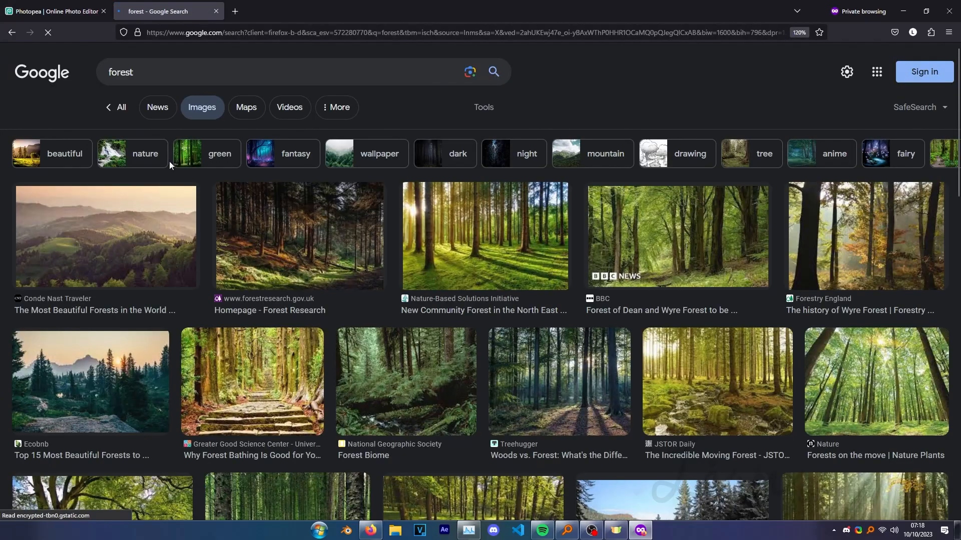
Find the sunlit green rainforest photo from University of Oxford in the image results and copy it.
{"action": "scroll", "coordinate": [692, 299], "scroll_direction": "down", "scroll_amount": 6}
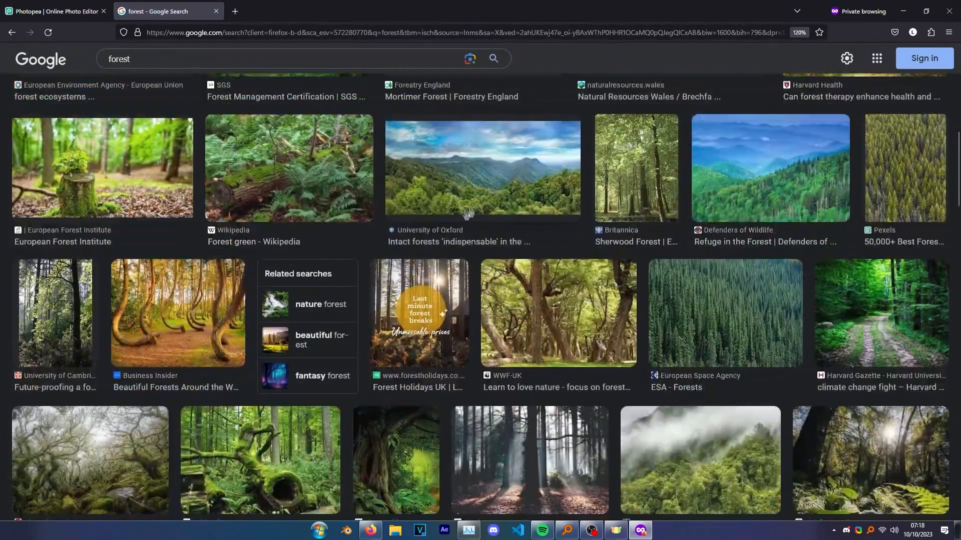
{"action": "left_click", "coordinate": [469, 214]}
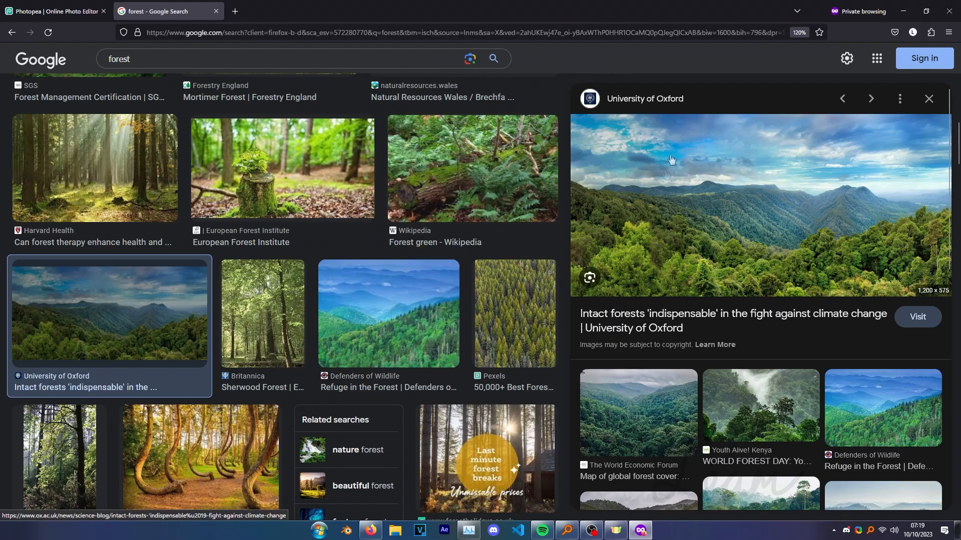
{"action": "left_click", "coordinate": [929, 98]}
{"action": "scroll", "coordinate": [865, 240], "scroll_direction": "down", "scroll_amount": 12}
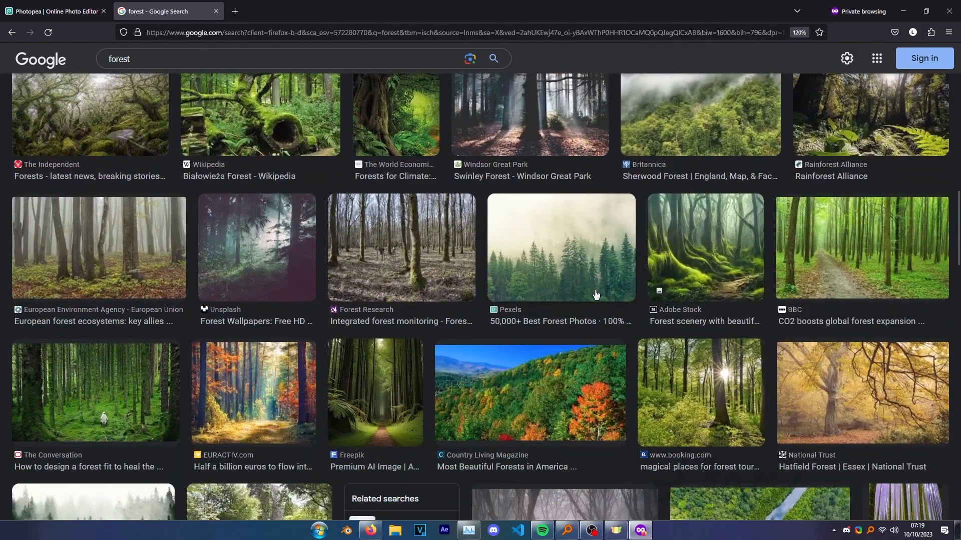
{"action": "scroll", "coordinate": [595, 294], "scroll_direction": "down", "scroll_amount": 5}
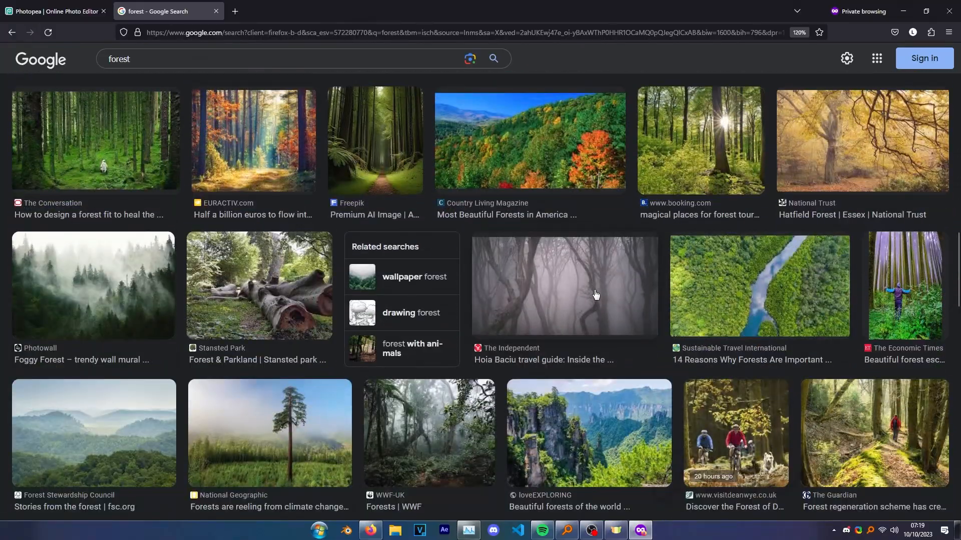
{"action": "scroll", "coordinate": [596, 294], "scroll_direction": "down", "scroll_amount": 8}
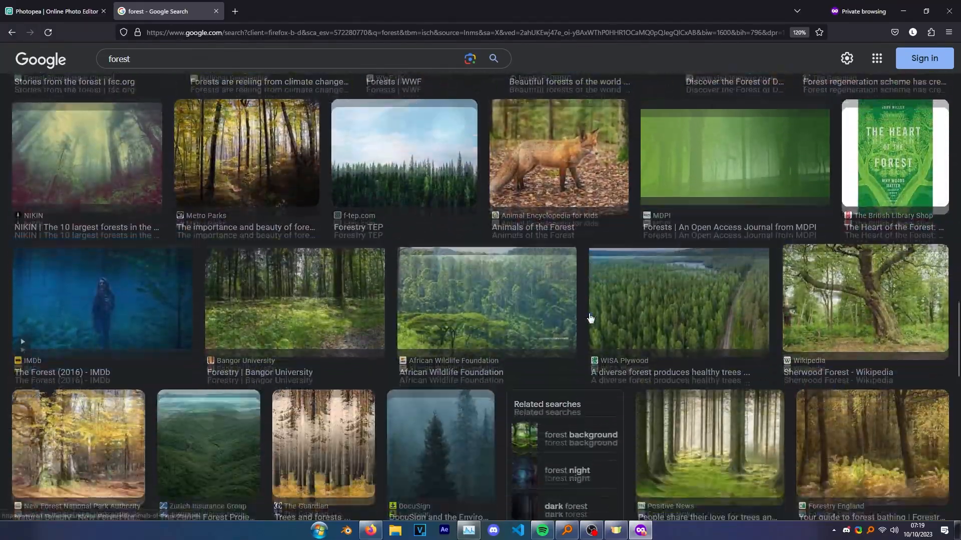
{"action": "scroll", "coordinate": [590, 318], "scroll_direction": "down", "scroll_amount": 1}
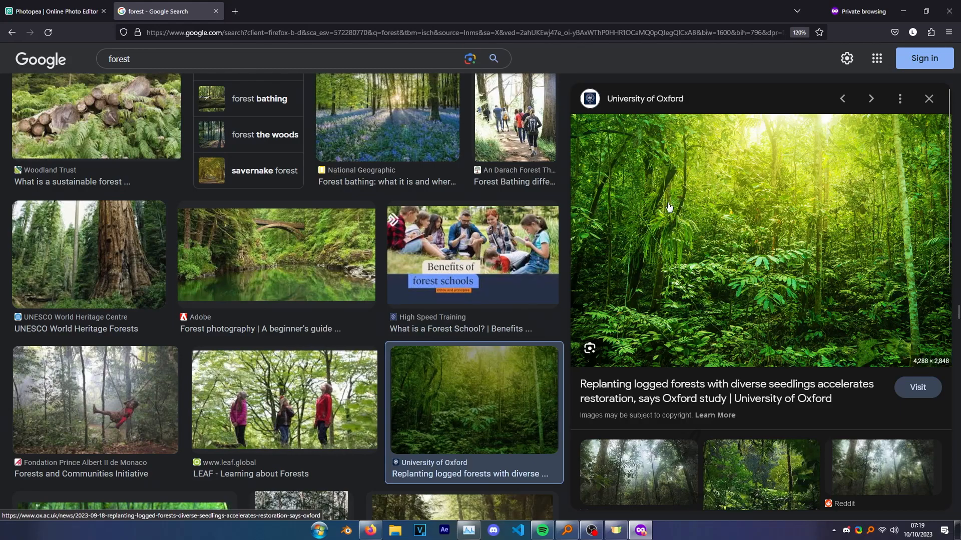
{"action": "right_click", "coordinate": [807, 226]}
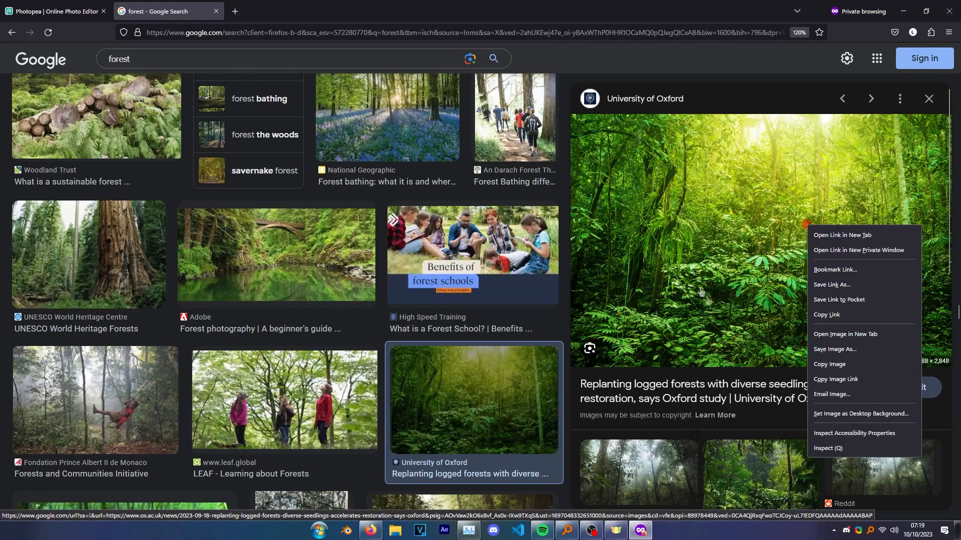
{"action": "left_click", "coordinate": [833, 363]}
Paste the forest photo into the Photopea project, scale it to 44.78% to match the canvas width, and close the image search.
{"action": "left_click", "coordinate": [54, 7]}
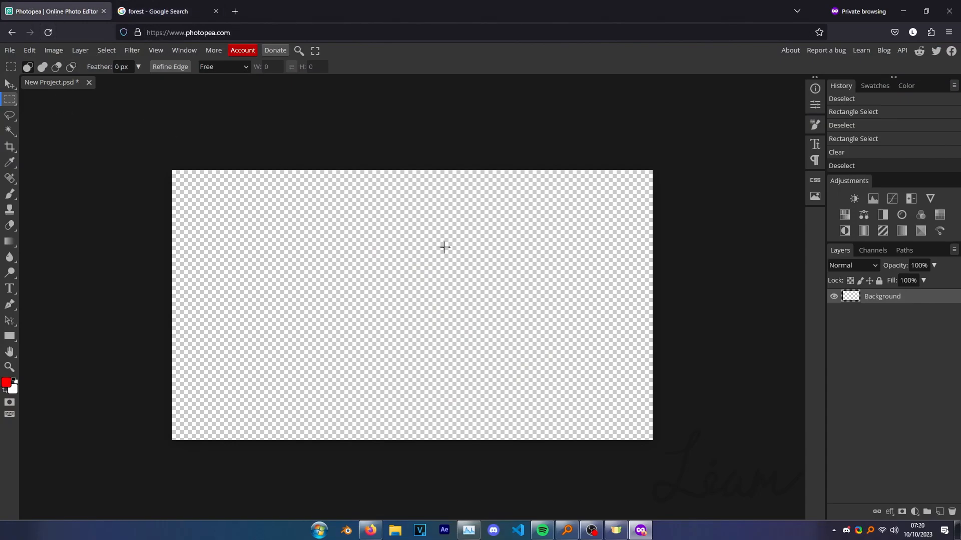
{"action": "key", "text": "ctrl+v"}
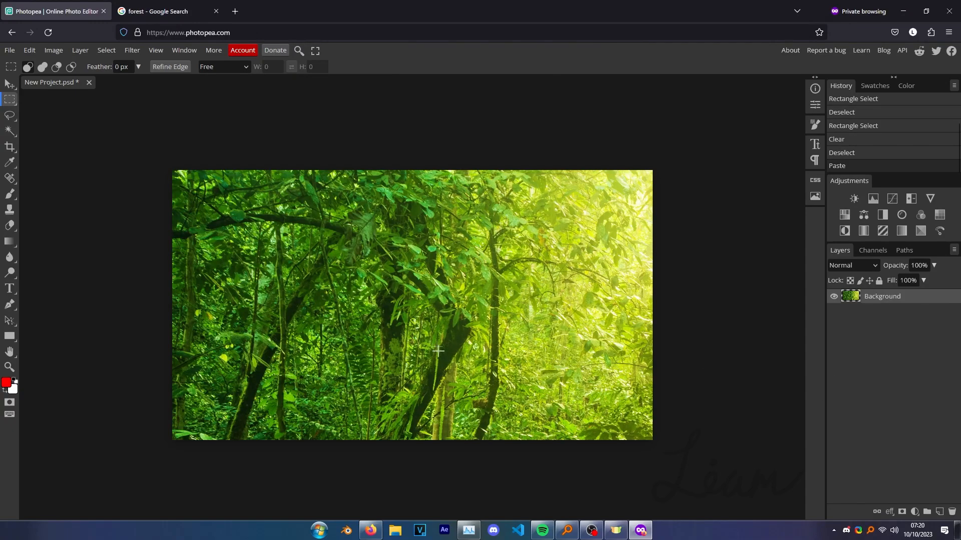
{"action": "left_click", "coordinate": [10, 84]}
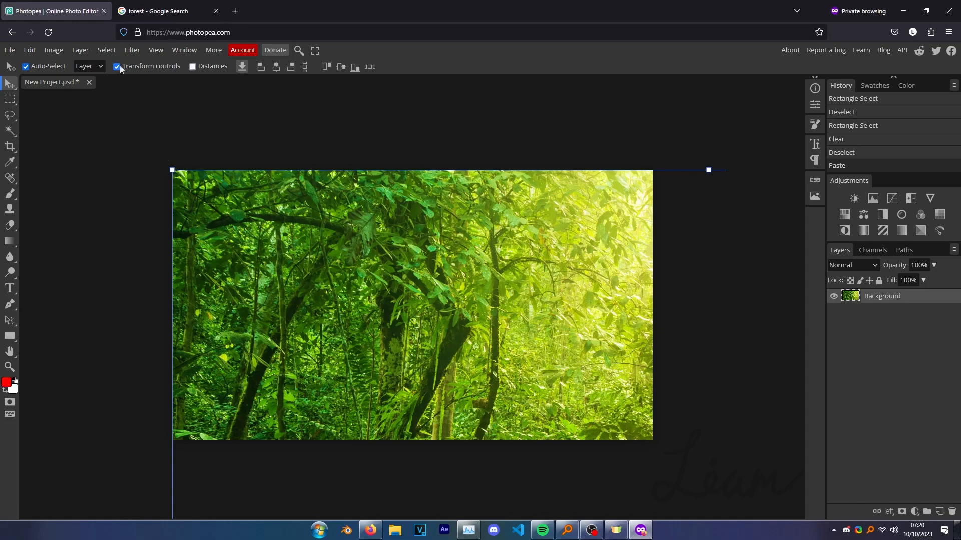
{"action": "scroll", "coordinate": [328, 217], "scroll_direction": "down", "scroll_amount": 4}
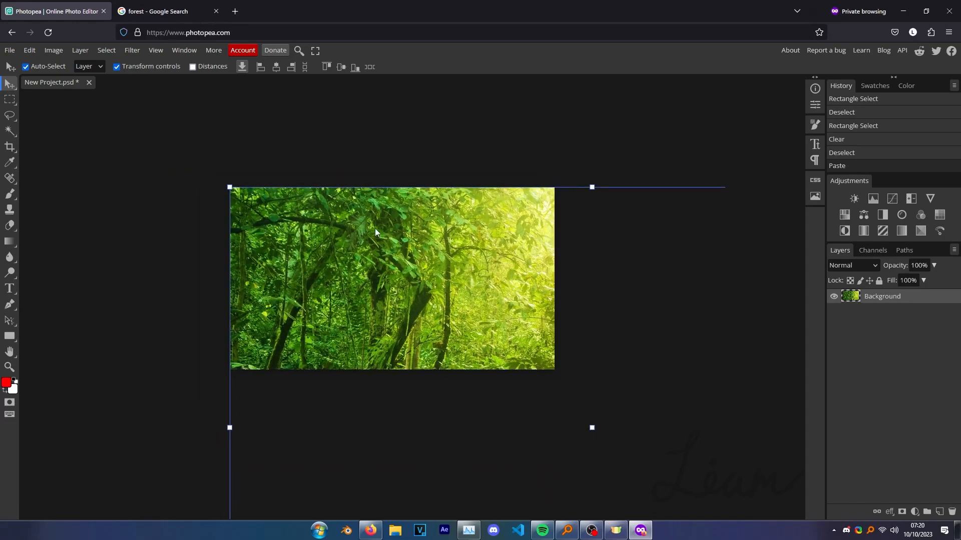
{"action": "scroll", "coordinate": [375, 233], "scroll_direction": "down", "scroll_amount": 1}
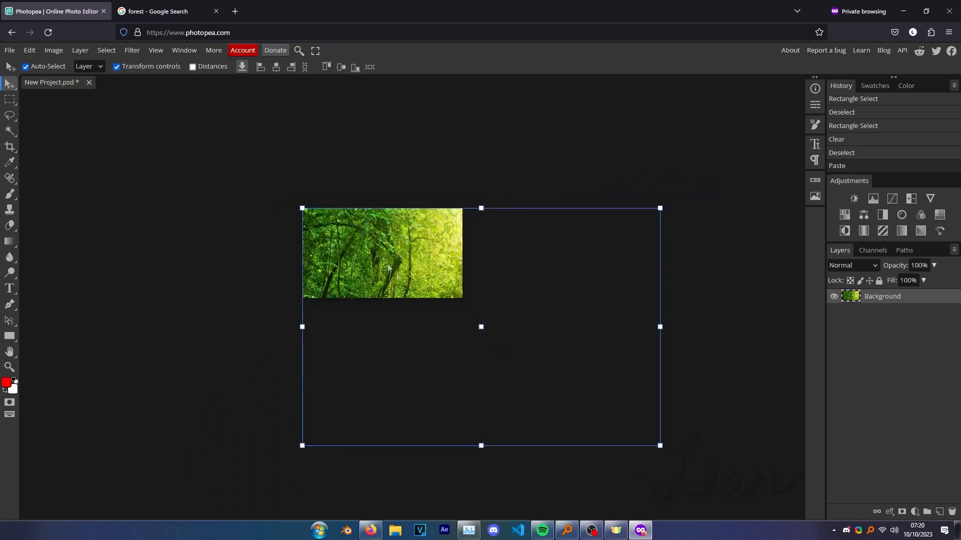
{"action": "left_click_drag", "start_coordinate": [660, 445], "coordinate": [474, 302]}
{"action": "scroll", "coordinate": [386, 272], "scroll_direction": "up", "scroll_amount": 5}
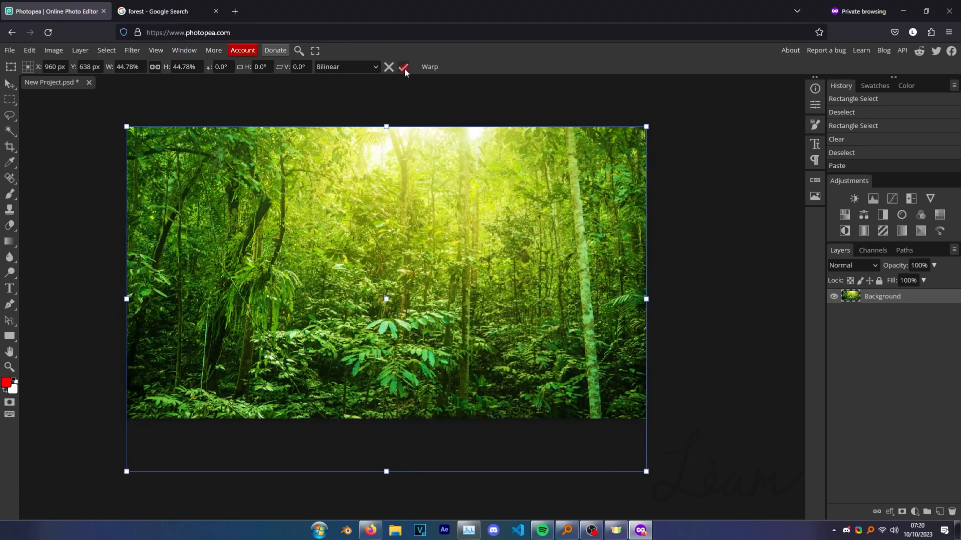
{"action": "key", "text": "Return"}
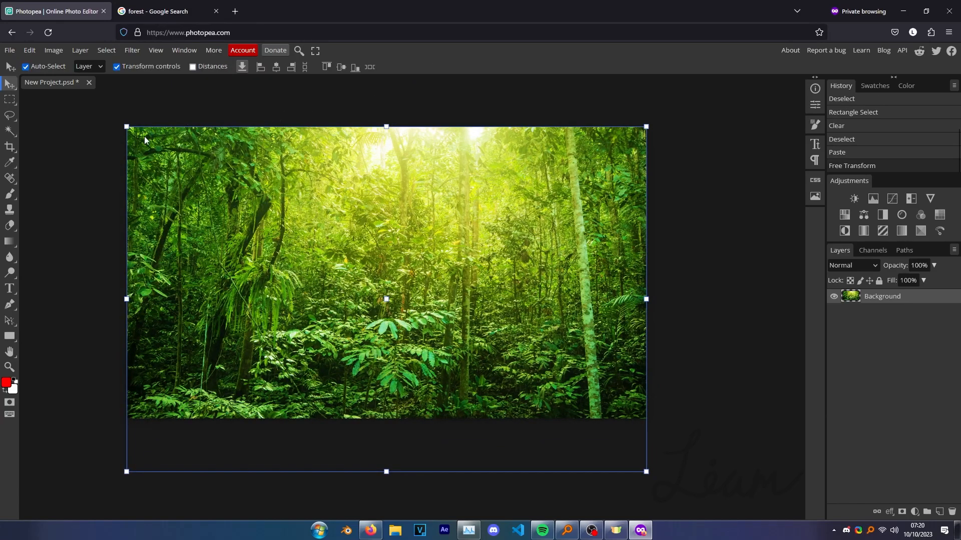
{"action": "left_click", "coordinate": [216, 11]}
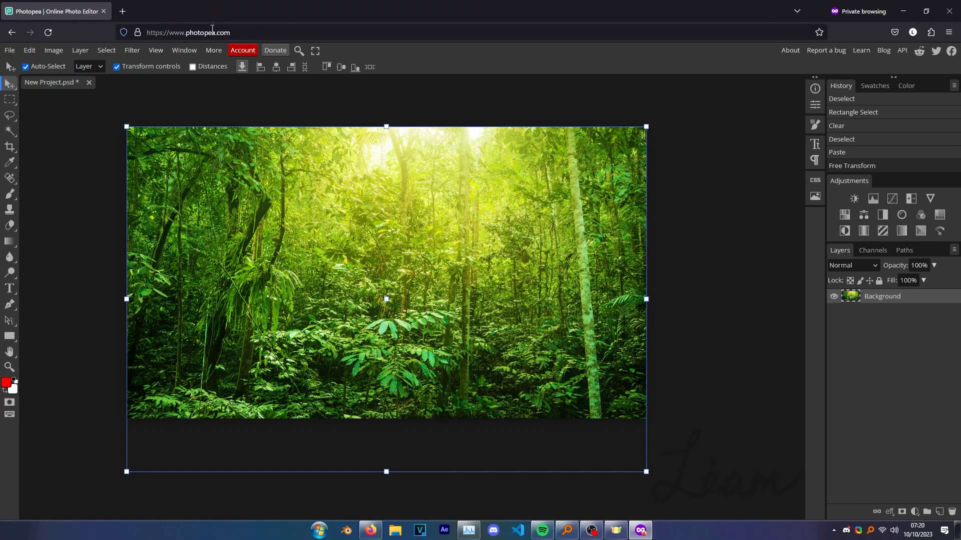
Apply a Gaussian Blur with a 58 px radius to the forest photo.
{"action": "left_click", "coordinate": [131, 51]}
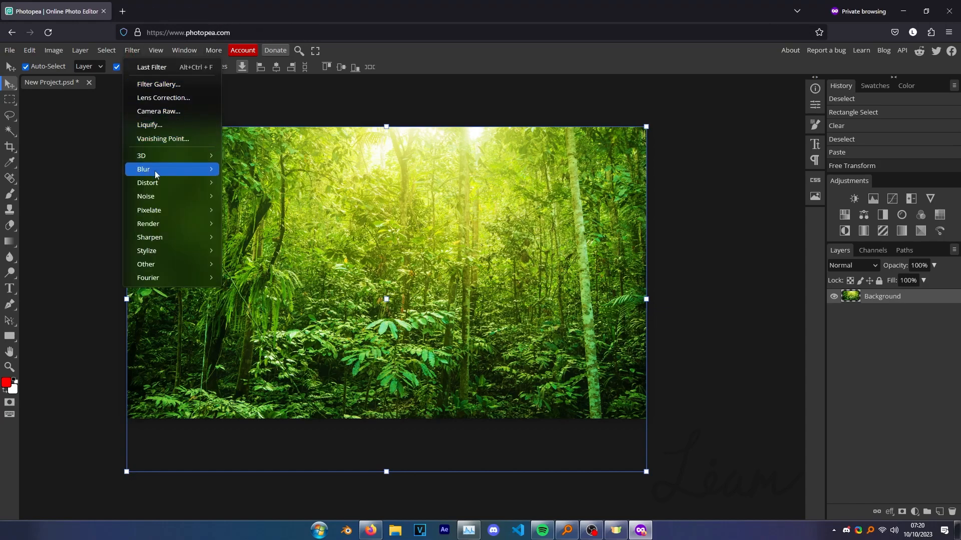
{"action": "mouse_move", "coordinate": [155, 170]}
{"action": "left_click", "coordinate": [254, 228]}
{"action": "left_click_drag", "start_coordinate": [145, 126], "coordinate": [533, 266]}
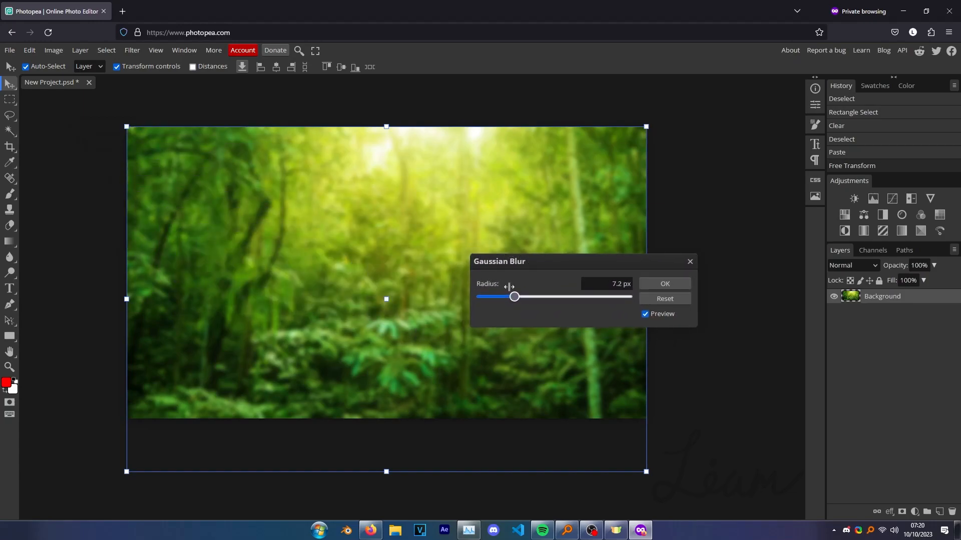
{"action": "left_click_drag", "start_coordinate": [516, 302], "coordinate": [554, 303]}
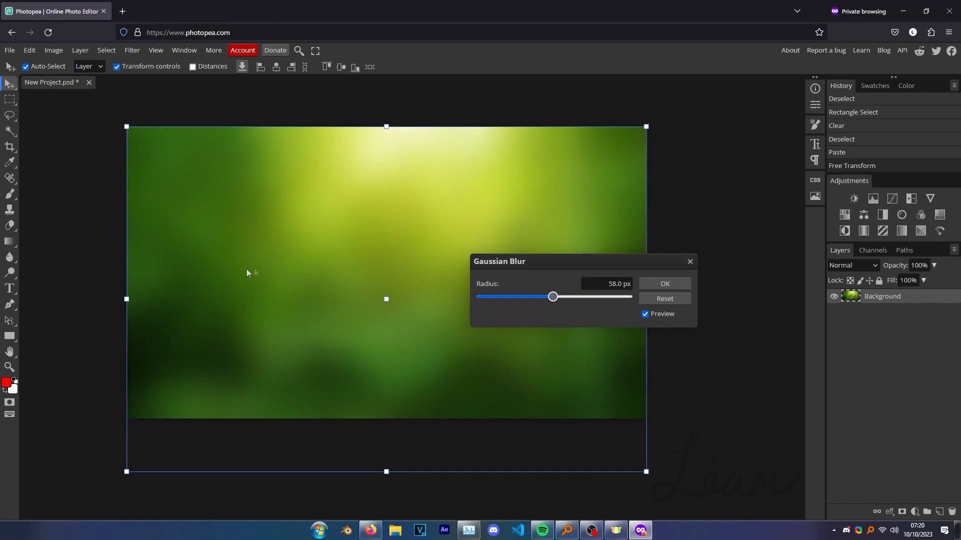
{"action": "left_click", "coordinate": [665, 285]}
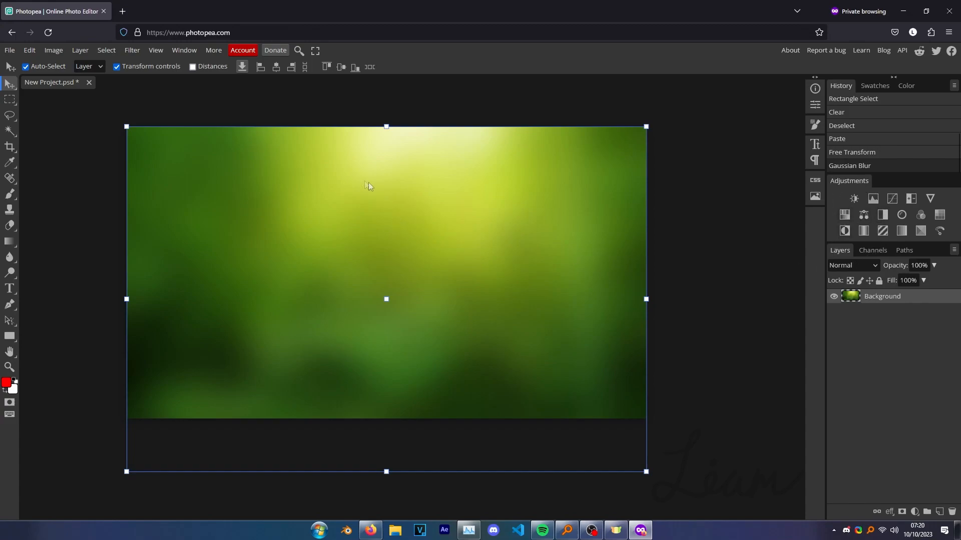
{"action": "left_click", "coordinate": [194, 50]}
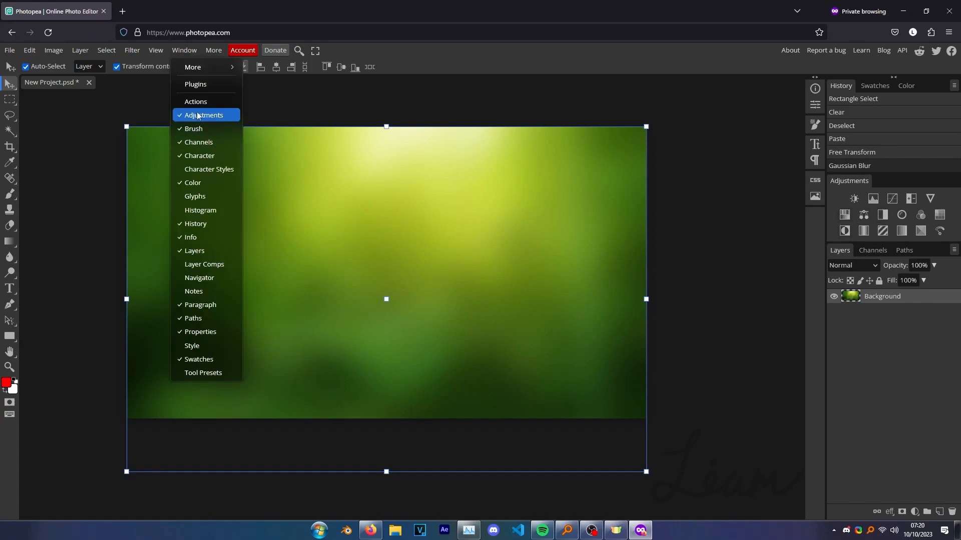
{"action": "left_click", "coordinate": [178, 51]}
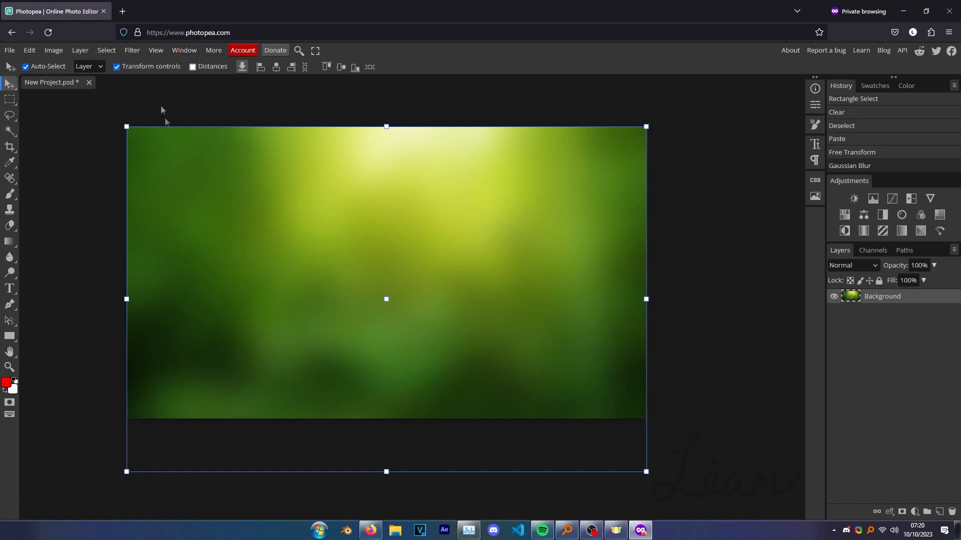
Add a Hue/Saturation adjustment layer above the forest photo and shift its hue to 94.
{"action": "left_click", "coordinate": [846, 216]}
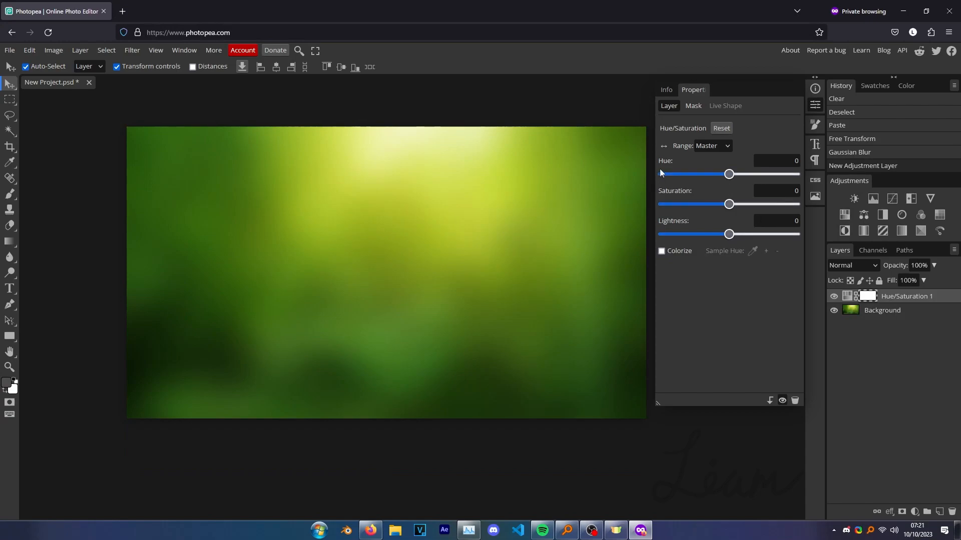
{"action": "left_click_drag", "start_coordinate": [729, 174], "coordinate": [764, 183]}
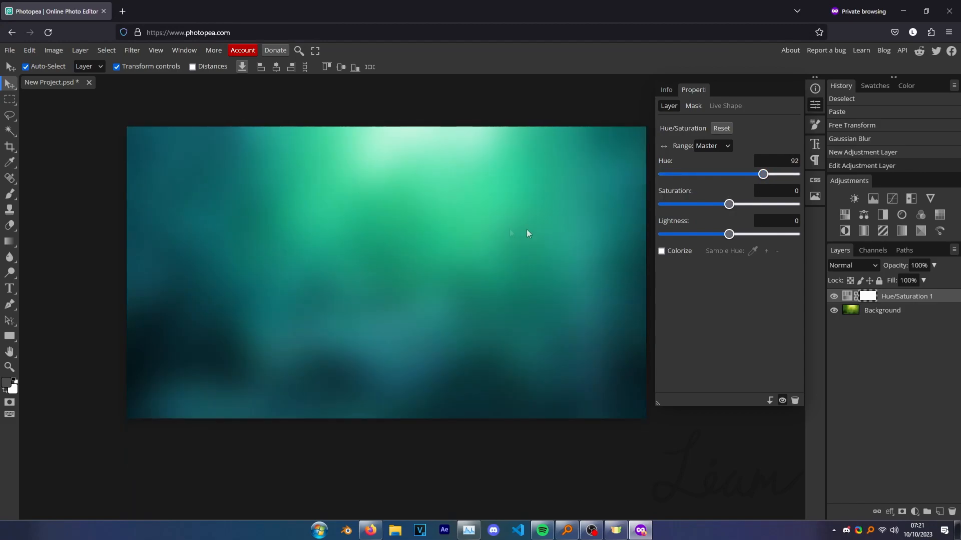
{"action": "left_click_drag", "start_coordinate": [763, 174], "coordinate": [710, 174]}
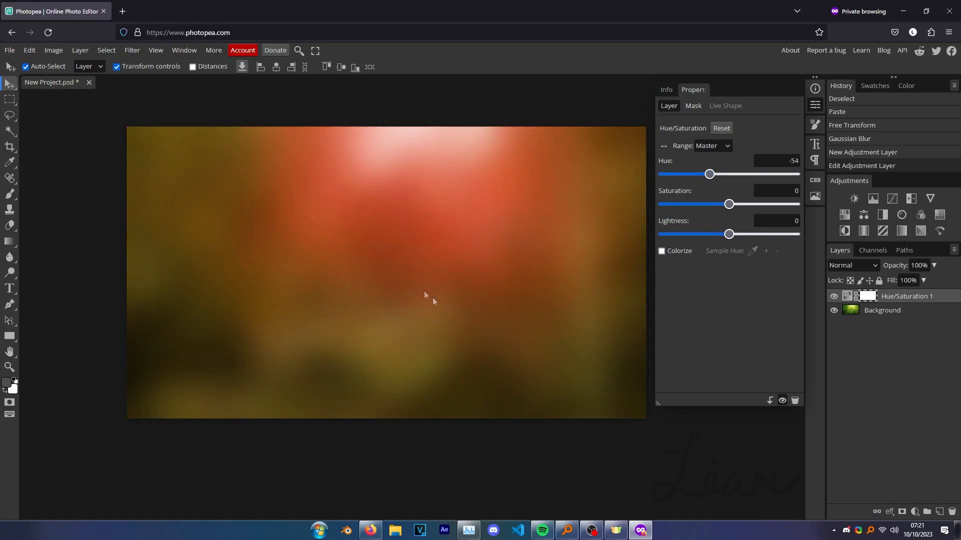
{"action": "left_click_drag", "start_coordinate": [710, 174], "coordinate": [765, 177]}
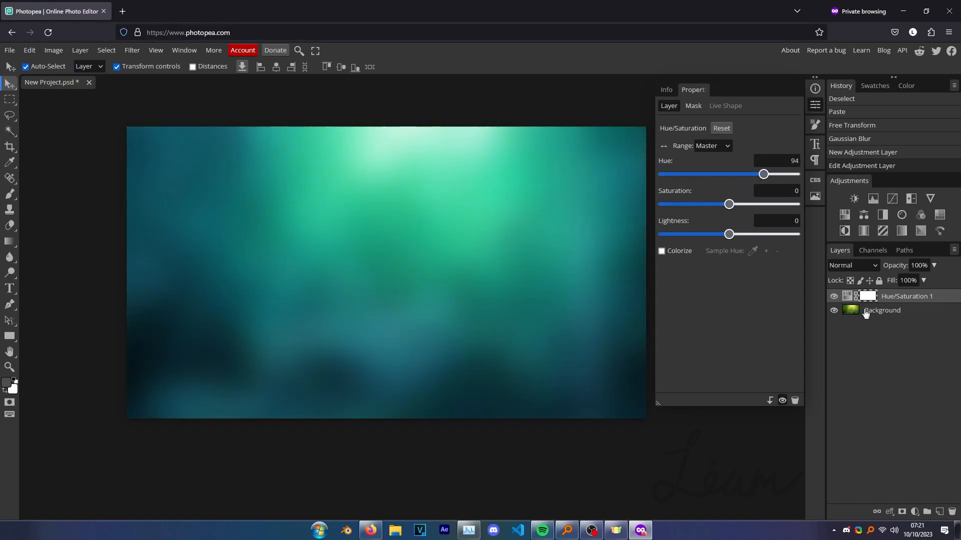
Select the Background layer together with the Hue/Saturation adjustment and convert both to a smart object.
{"action": "left_click", "coordinate": [897, 312]}
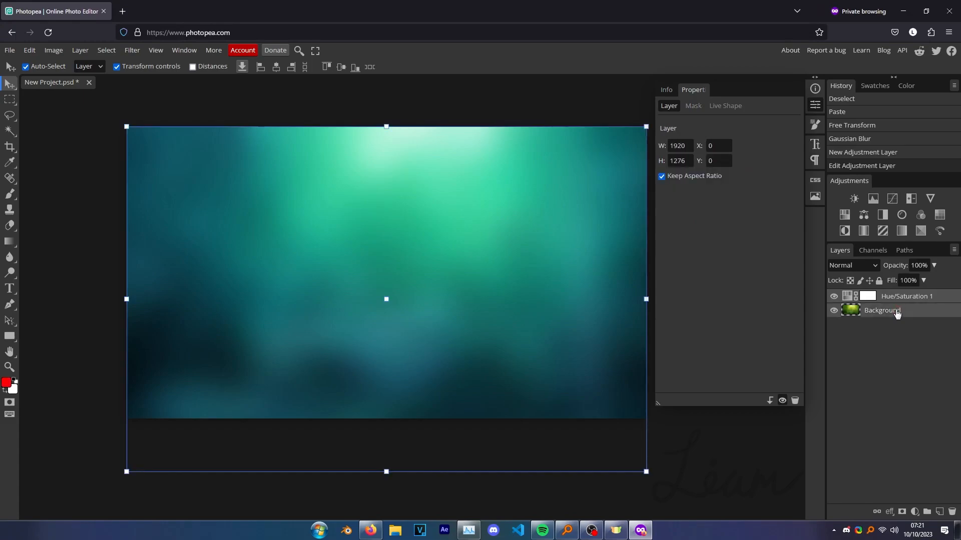
{"action": "right_click", "coordinate": [897, 312]}
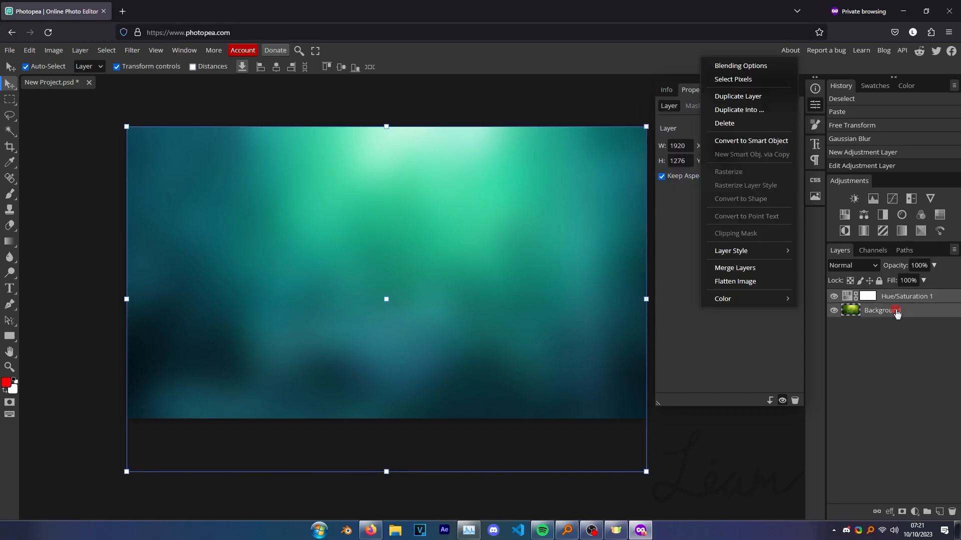
{"action": "left_click", "coordinate": [752, 142]}
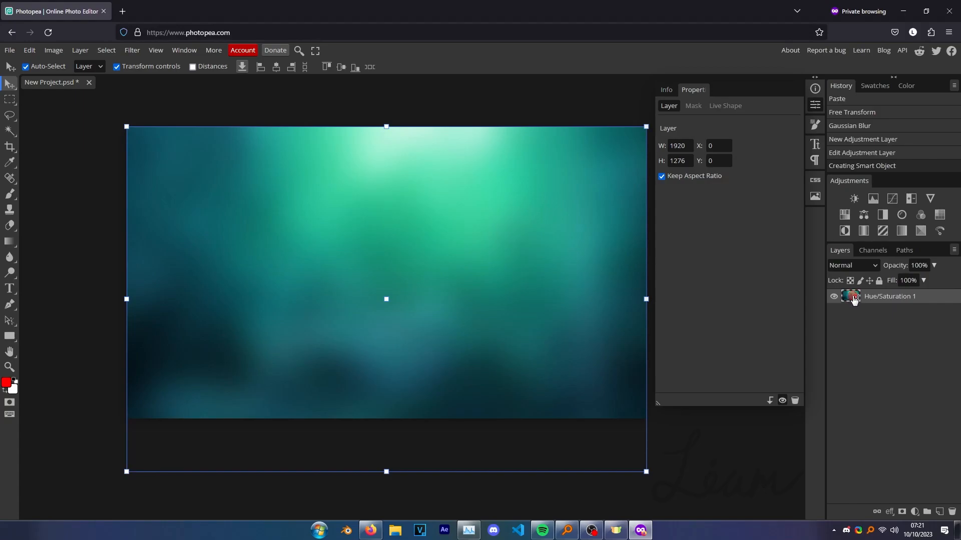
Open the smart object's contents, check its Hue/Saturation and Background layers, and return to New Project.psd.
{"action": "double_click", "coordinate": [854, 299]}
{"action": "left_click", "coordinate": [863, 311]}
{"action": "left_click", "coordinate": [848, 297]}
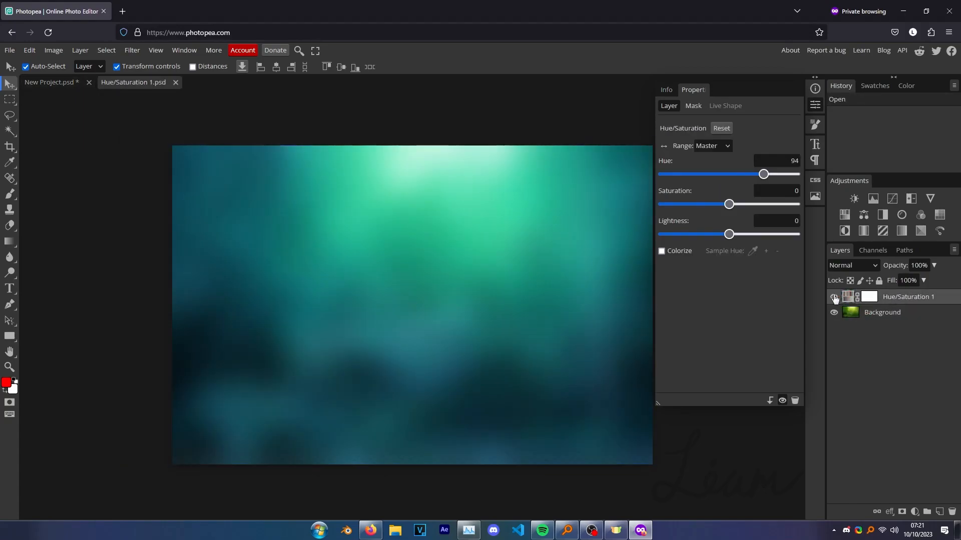
{"action": "left_click", "coordinate": [845, 314]}
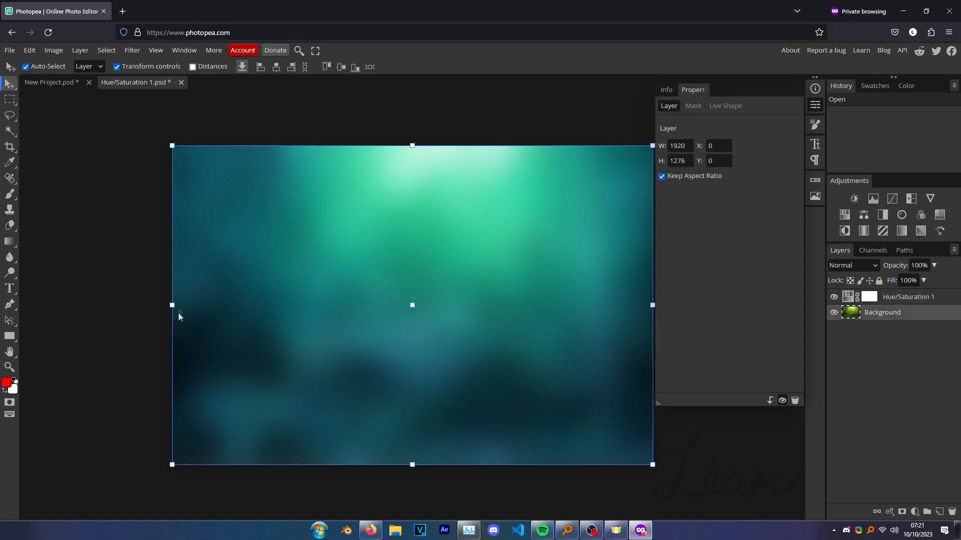
{"action": "left_click", "coordinate": [81, 85]}
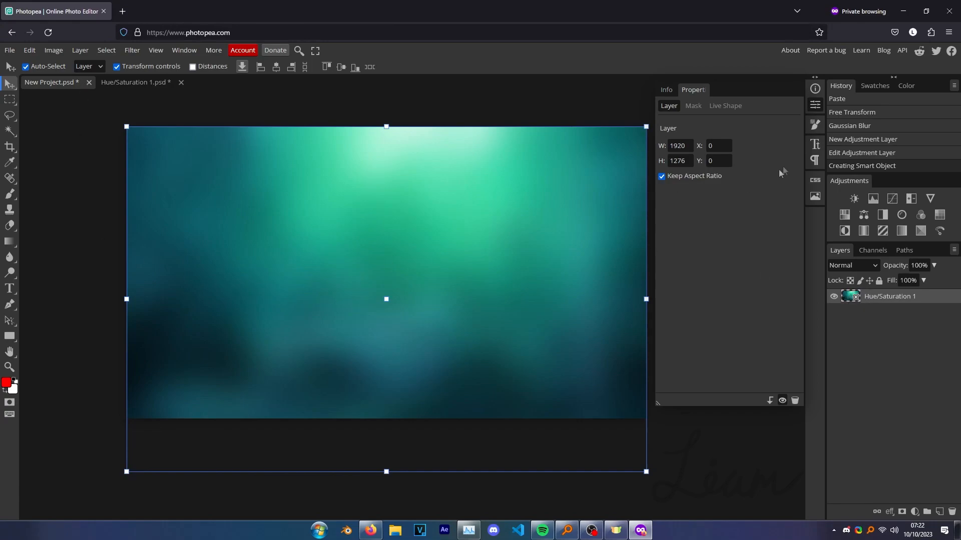
Collapse the layer properties and close the smart object document Hue/Saturation 1.psd without saving it.
{"action": "left_click", "coordinate": [814, 106]}
{"action": "scroll", "coordinate": [622, 311], "scroll_direction": "up", "scroll_amount": 2}
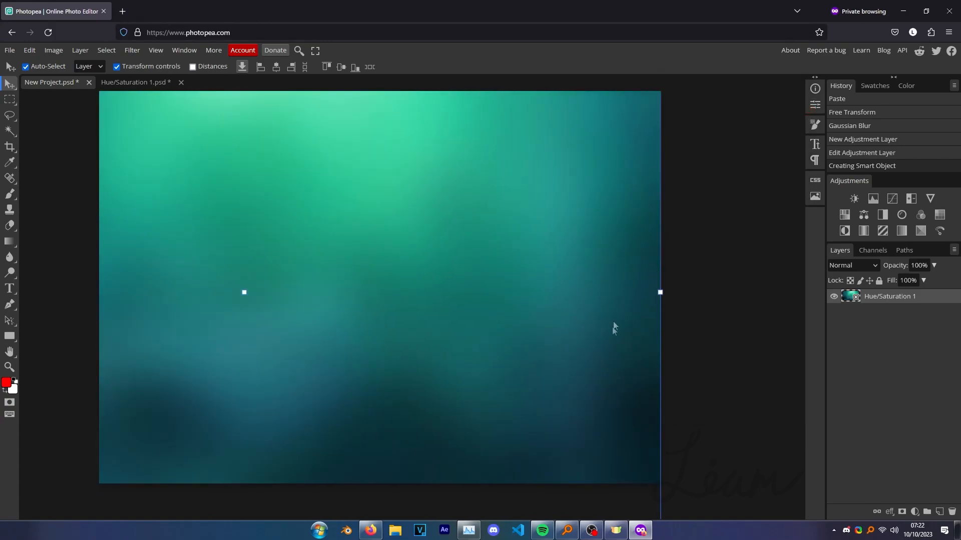
{"action": "scroll", "coordinate": [565, 385], "scroll_direction": "up", "scroll_amount": 1}
{"action": "scroll", "coordinate": [565, 385], "scroll_direction": "up", "scroll_amount": 1}
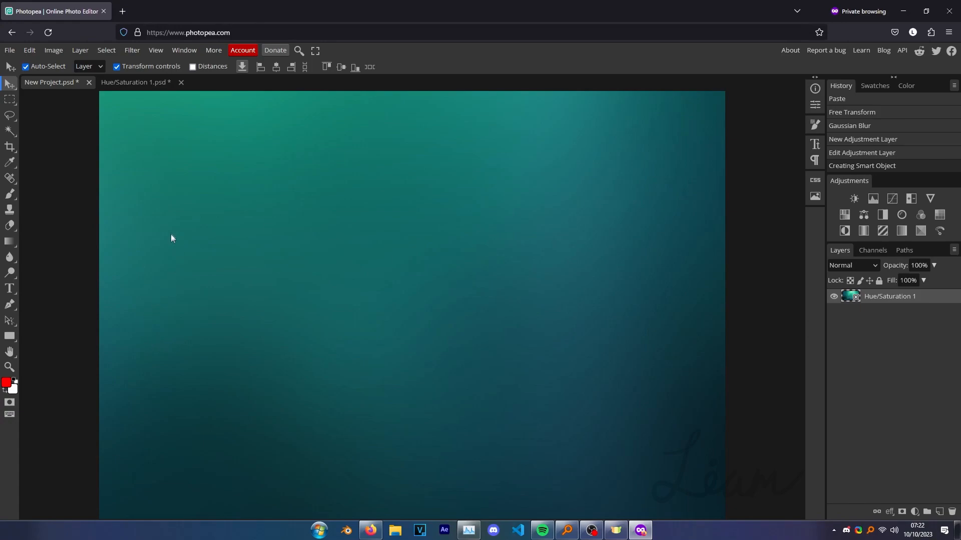
{"action": "scroll", "coordinate": [620, 281], "scroll_direction": "down", "scroll_amount": 3}
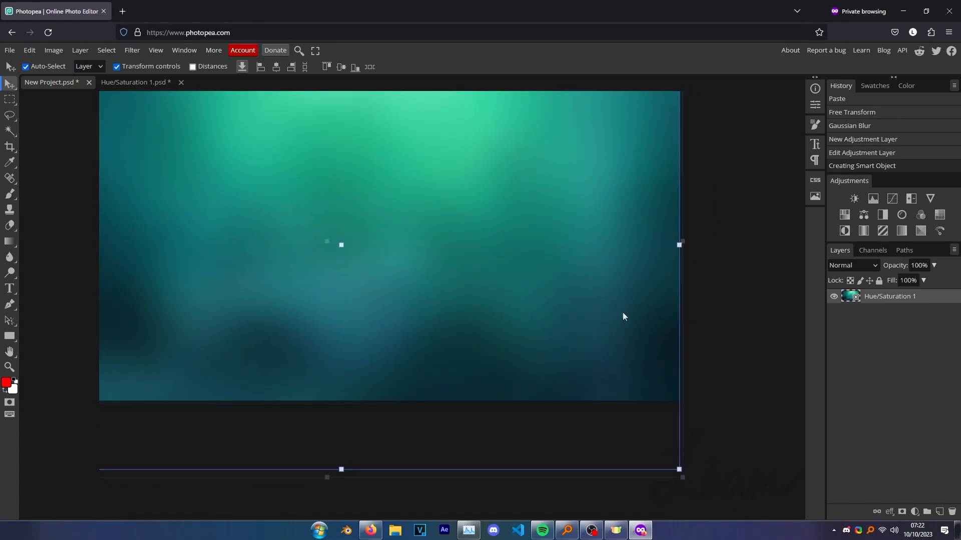
{"action": "scroll", "coordinate": [626, 318], "scroll_direction": "down", "scroll_amount": 1}
{"action": "scroll", "coordinate": [415, 161], "scroll_direction": "up", "scroll_amount": 1}
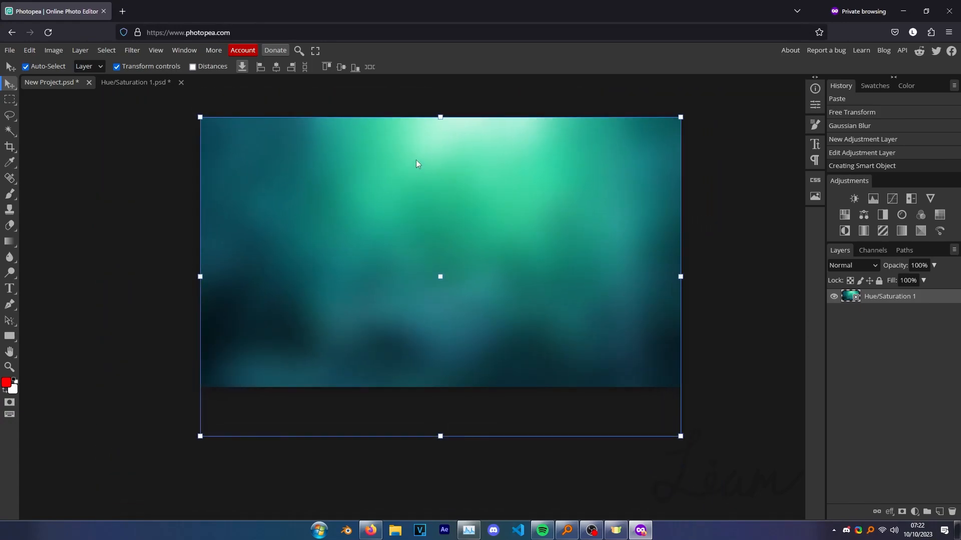
{"action": "left_click", "coordinate": [163, 87]}
{"action": "left_click", "coordinate": [181, 82]}
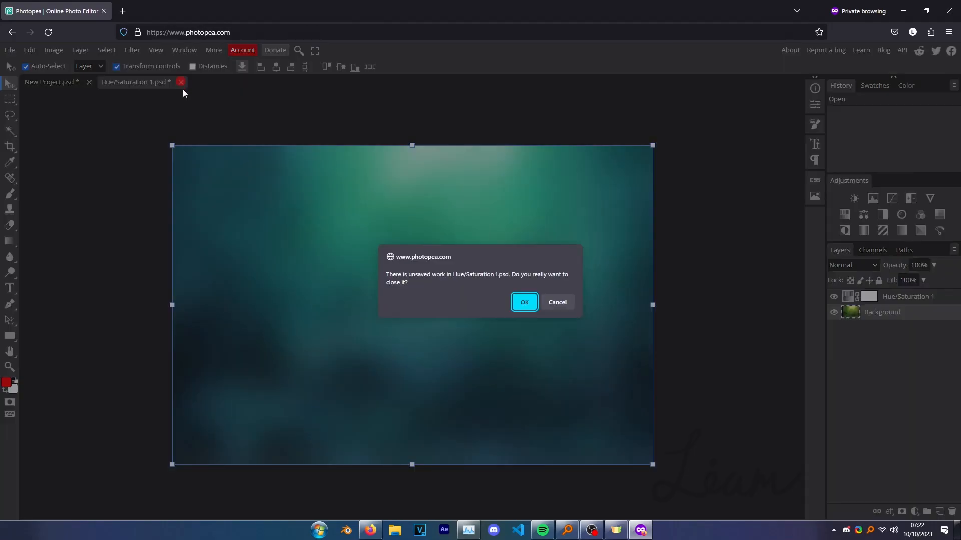
{"action": "left_click", "coordinate": [524, 302]}
Apply a Gaussian Blur with an 11 px radius to the teal background smart object.
{"action": "left_click", "coordinate": [133, 51]}
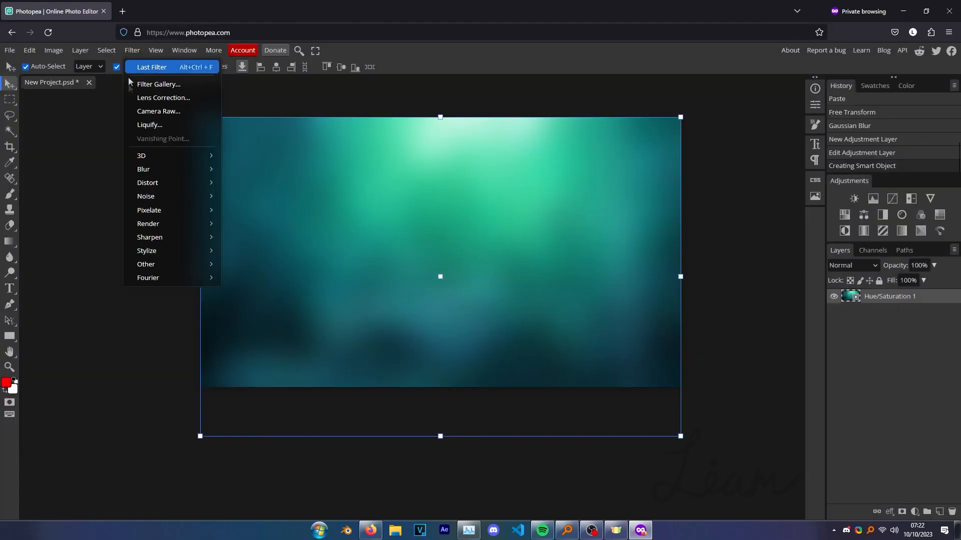
{"action": "mouse_move", "coordinate": [150, 169]}
{"action": "left_click", "coordinate": [258, 226]}
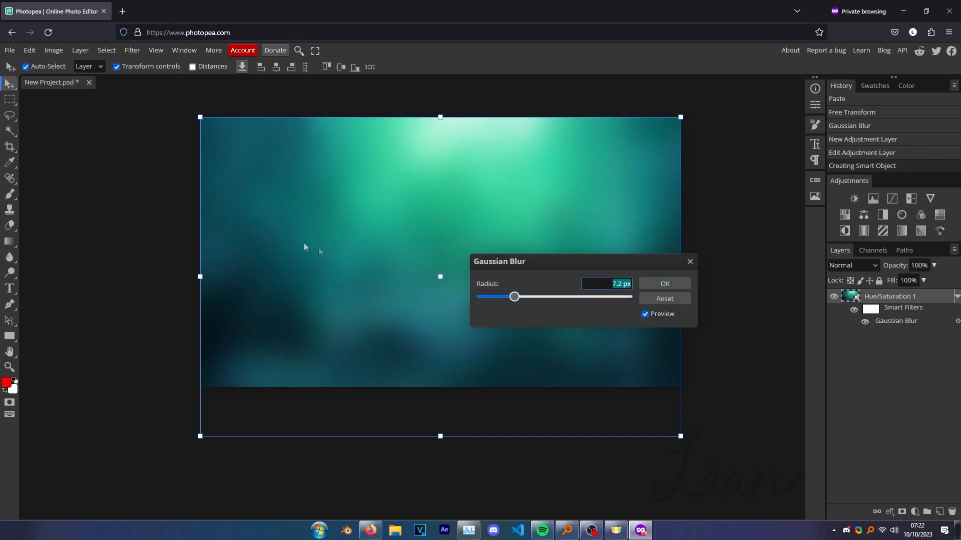
{"action": "left_click_drag", "start_coordinate": [513, 300], "coordinate": [520, 300]}
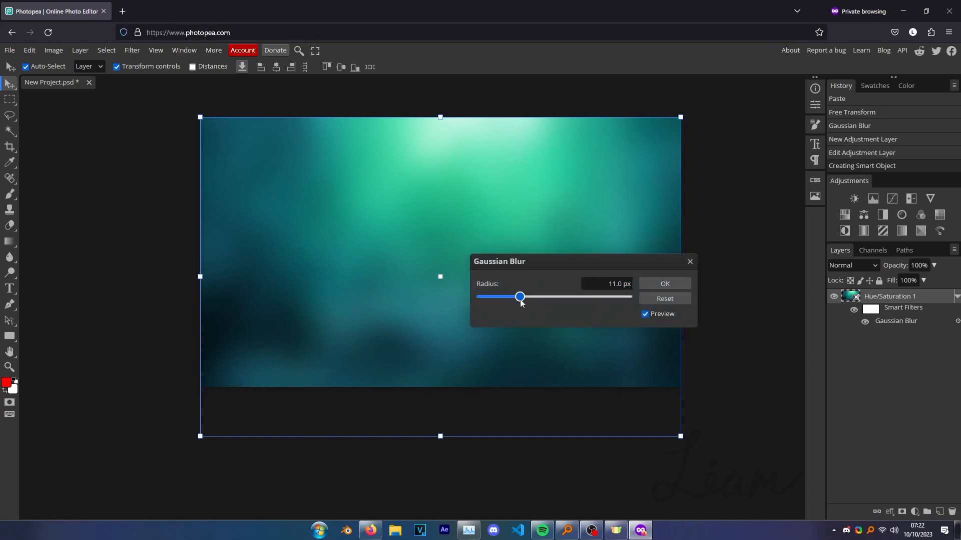
{"action": "left_click", "coordinate": [651, 285]}
{"action": "scroll", "coordinate": [646, 333], "scroll_direction": "up", "scroll_amount": 2}
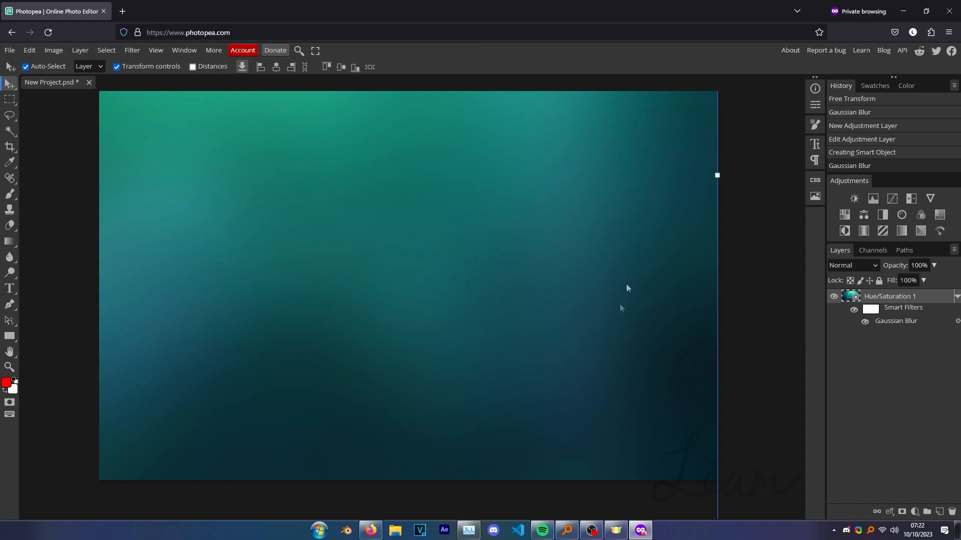
{"action": "scroll", "coordinate": [497, 336], "scroll_direction": "down", "scroll_amount": 2}
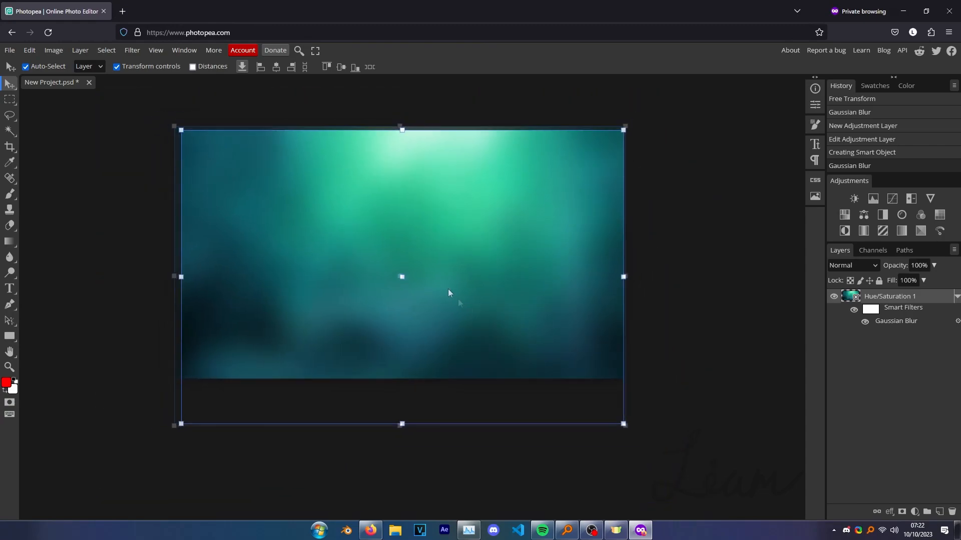
{"action": "scroll", "coordinate": [546, 276], "scroll_direction": "down", "scroll_amount": 1}
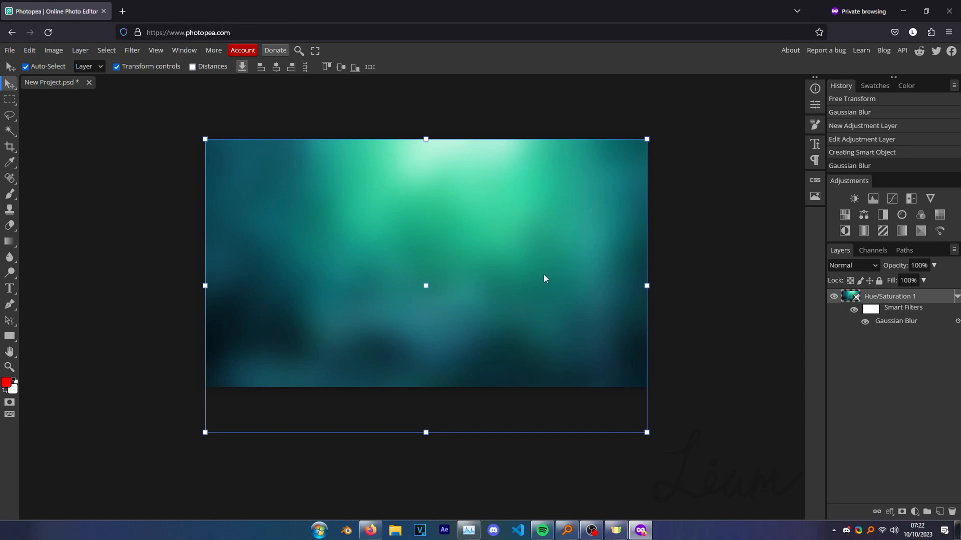
Lock the background smart object fully and add a new layer named Godray above it.
{"action": "left_click", "coordinate": [879, 281]}
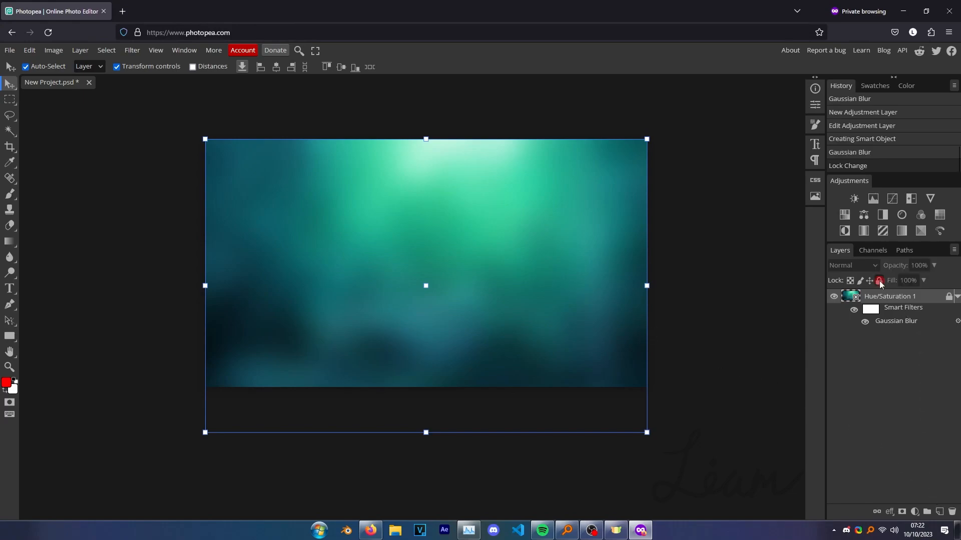
{"action": "mouse_move", "coordinate": [401, 237]}
{"action": "left_mouse_down"}
{"action": "mouse_move", "coordinate": [412, 185]}
{"action": "mouse_move", "coordinate": [452, 187]}
{"action": "left_mouse_up"}
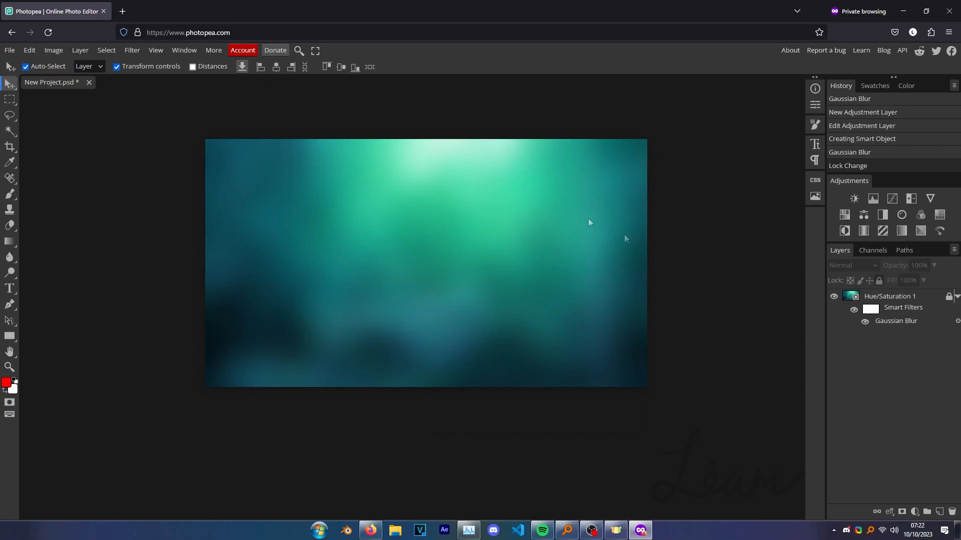
{"action": "left_click", "coordinate": [939, 512]}
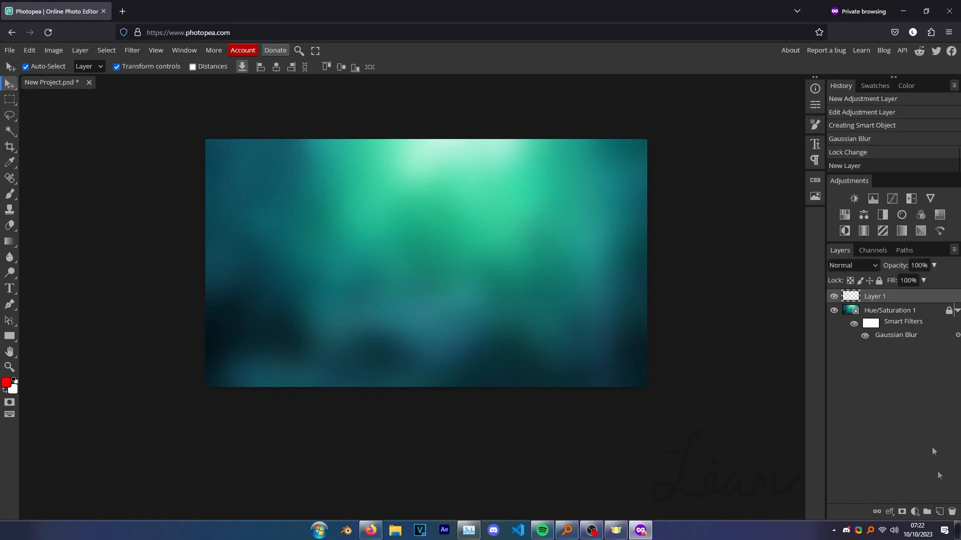
{"action": "double_click", "coordinate": [866, 300]}
{"action": "type", "text": "Godray"}
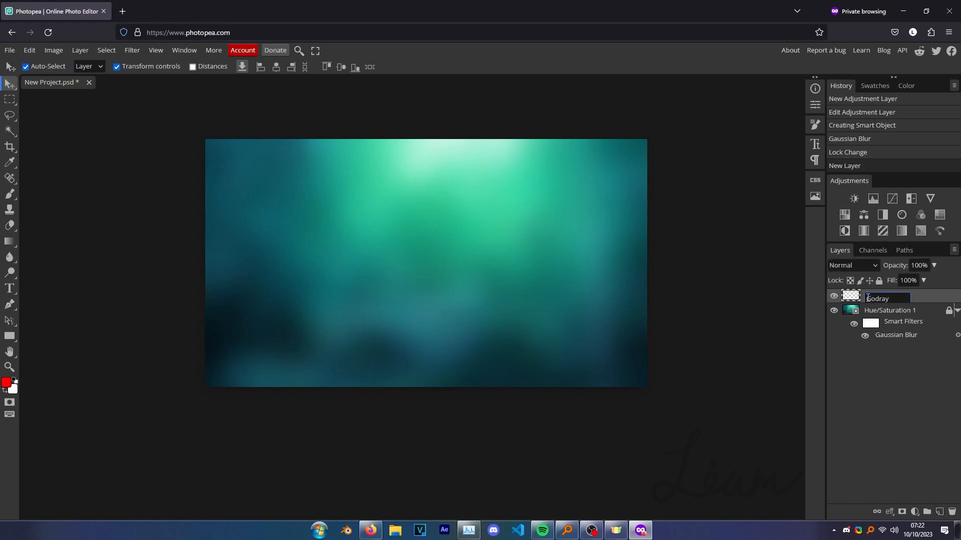
{"action": "key", "text": "Return"}
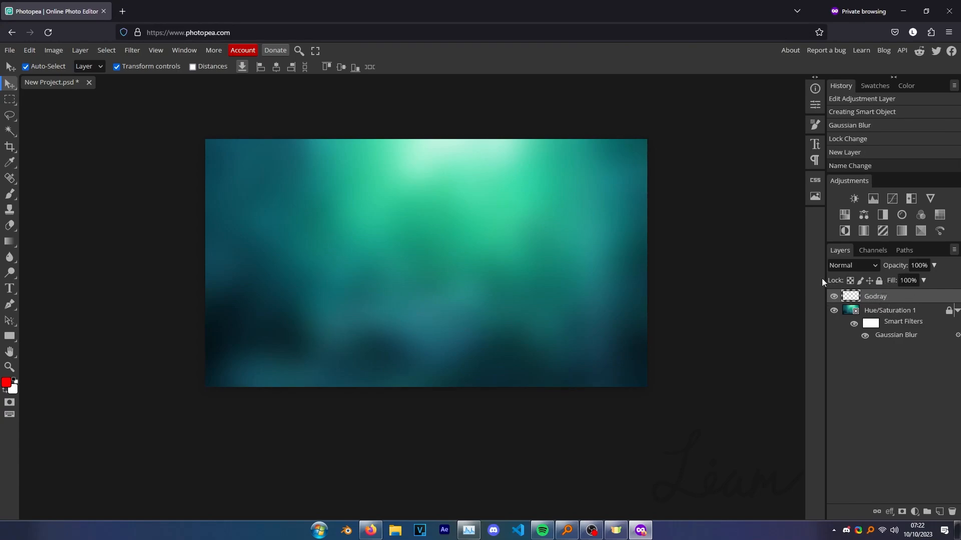
{"action": "left_click", "coordinate": [836, 266]}
{"action": "left_click", "coordinate": [565, 264]}
Draw a wide elliptical selection extending past the canvas's top and sides, with its lower edge crossing the bottom part of the image.
{"action": "left_click", "coordinate": [11, 99]}
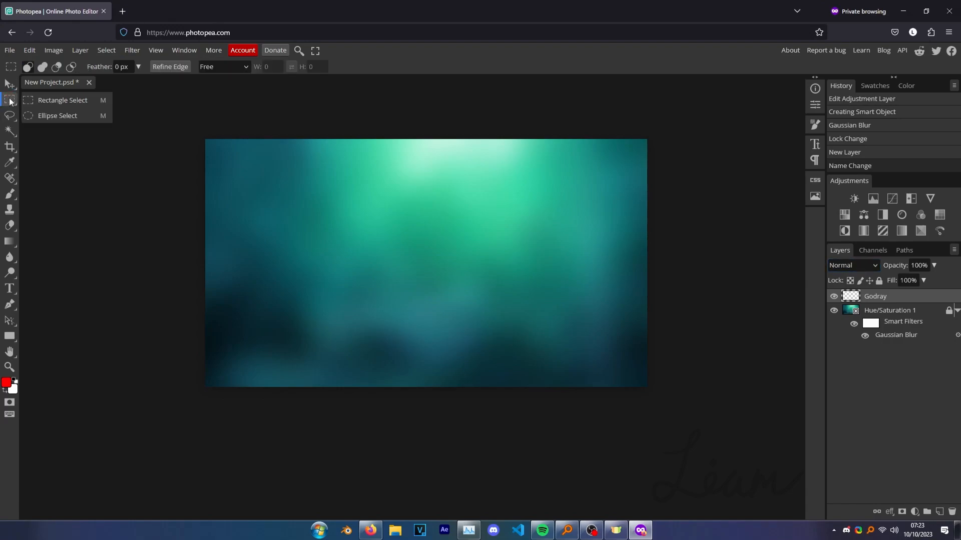
{"action": "left_click", "coordinate": [52, 115]}
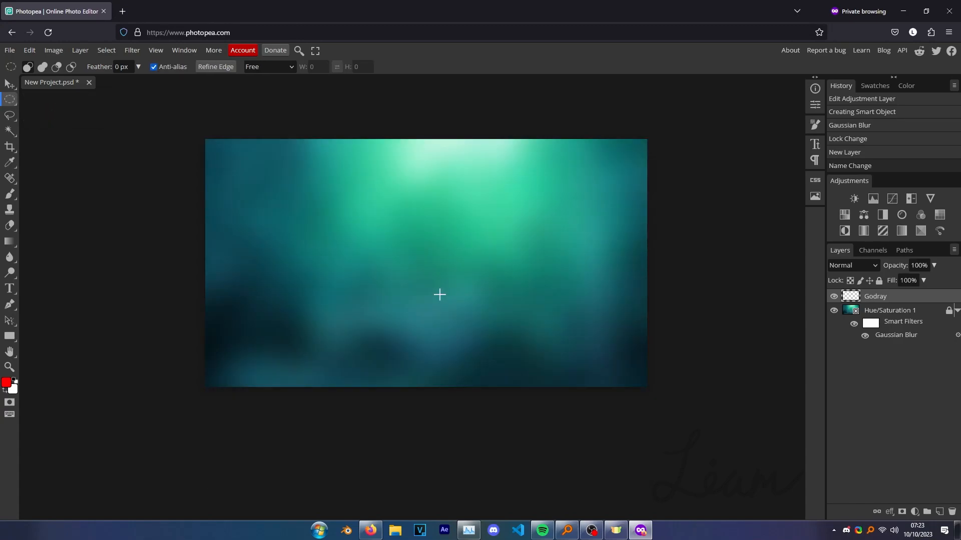
{"action": "scroll", "coordinate": [440, 294], "scroll_direction": "down", "scroll_amount": 5}
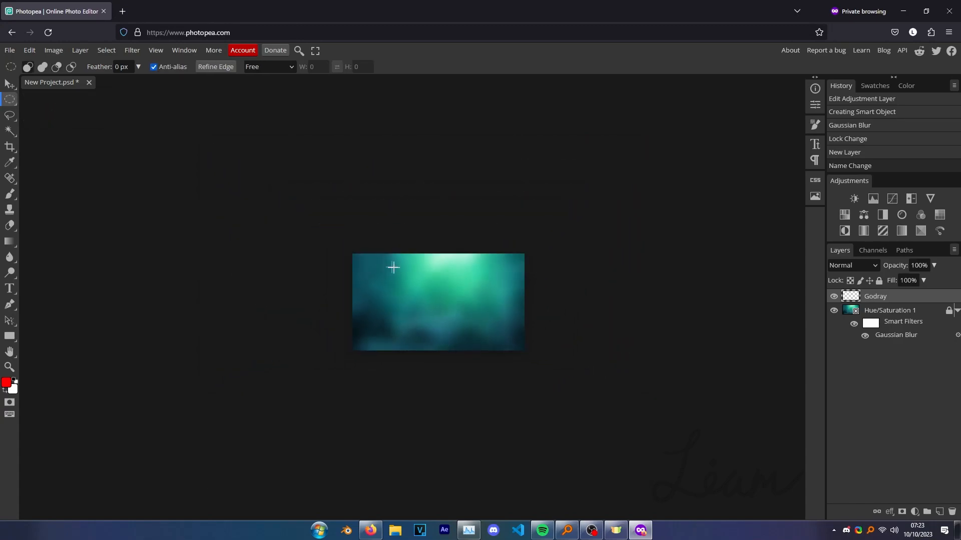
{"action": "left_click_drag", "start_coordinate": [290, 170], "coordinate": [573, 333]}
{"action": "scroll", "coordinate": [453, 310], "scroll_direction": "up", "scroll_amount": 5}
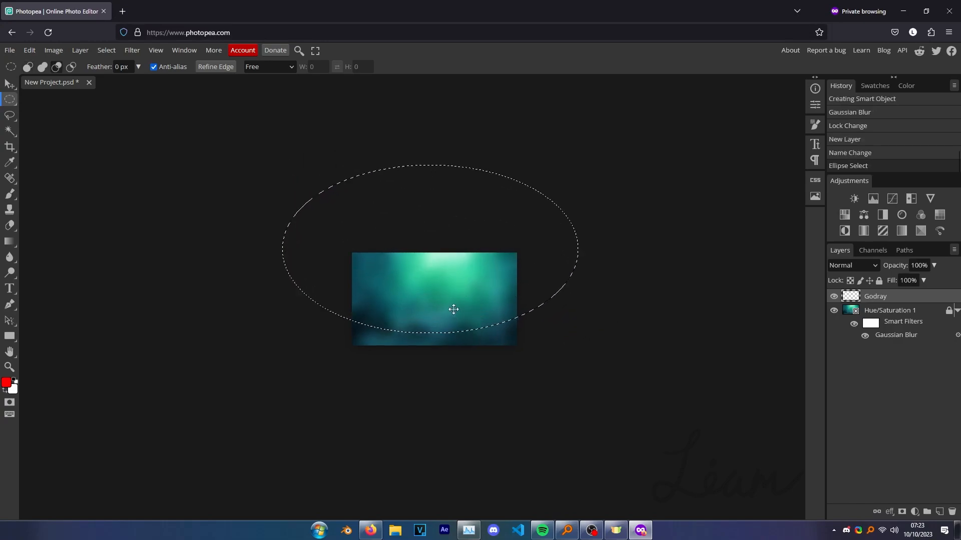
Transform the elliptical selection to about 128% width, 107% height and -4.3° rotation so its edge sweeps across the canvas's lower-right corner.
{"action": "right_click", "coordinate": [425, 211]}
{"action": "left_click", "coordinate": [460, 389]}
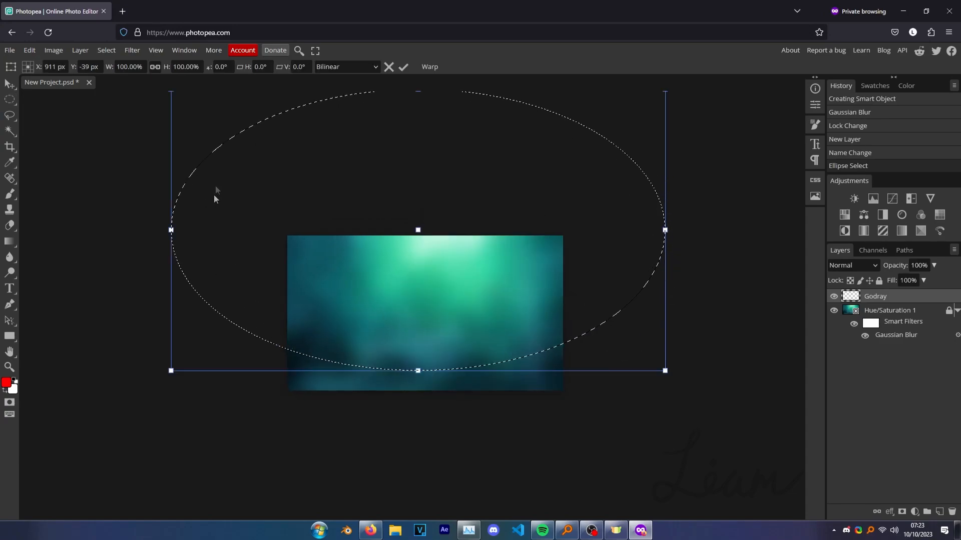
{"action": "left_click_drag", "start_coordinate": [520, 381], "coordinate": [521, 330]}
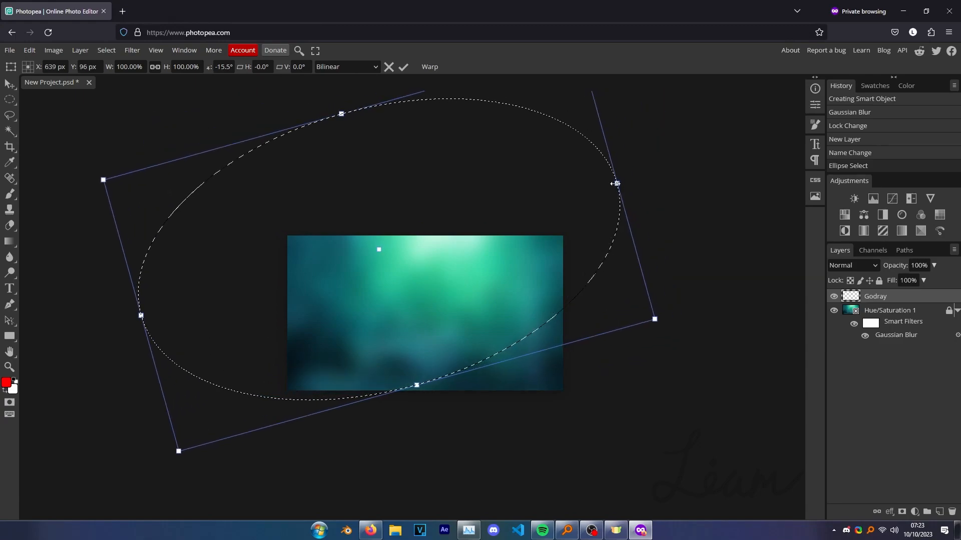
{"action": "left_click_drag", "start_coordinate": [615, 183], "coordinate": [569, 197]}
{"action": "left_click_drag", "start_coordinate": [547, 289], "coordinate": [559, 282]}
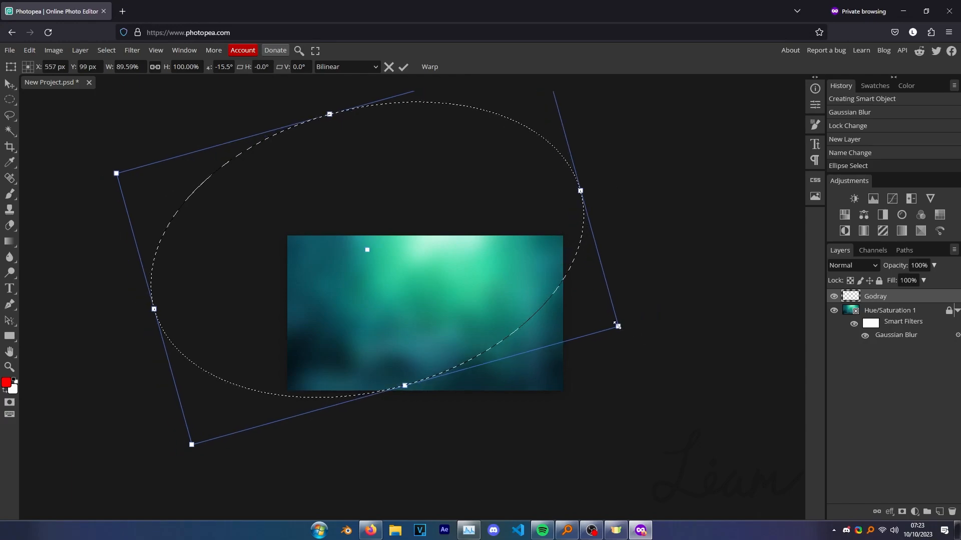
{"action": "scroll", "coordinate": [628, 326], "scroll_direction": "down", "scroll_amount": 3}
{"action": "left_click_drag", "start_coordinate": [309, 314], "coordinate": [247, 337]}
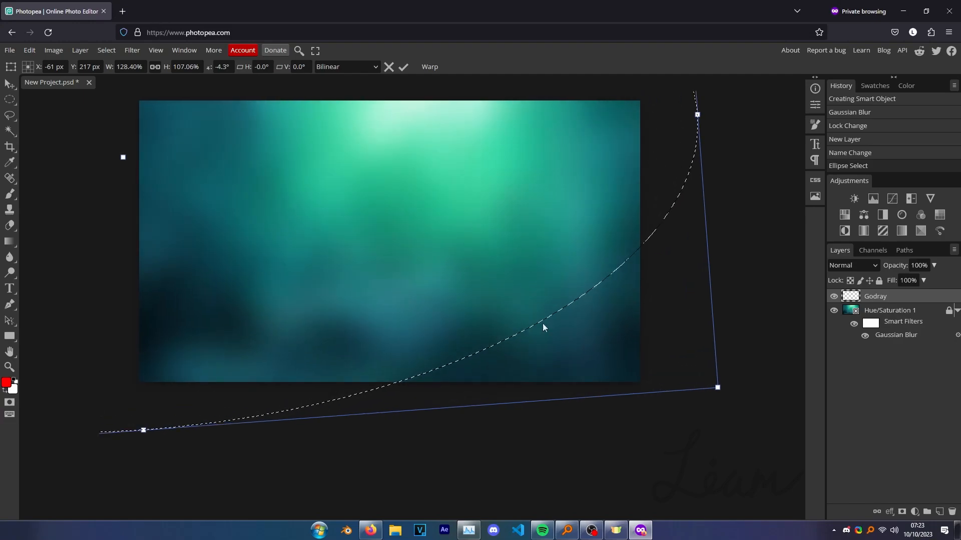
{"action": "scroll", "coordinate": [542, 323], "scroll_direction": "down", "scroll_amount": 2}
{"action": "scroll", "coordinate": [426, 215], "scroll_direction": "up", "scroll_amount": 1}
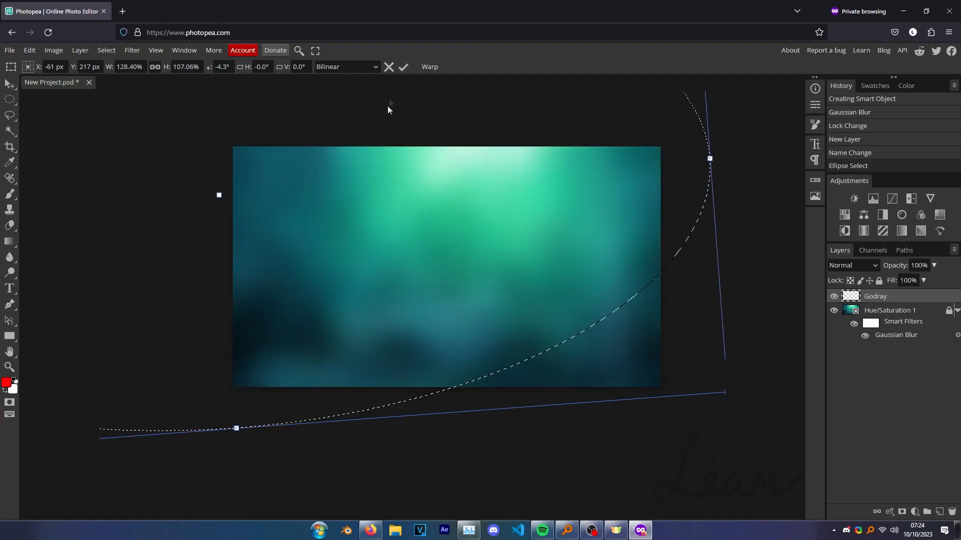
{"action": "left_click", "coordinate": [404, 67]}
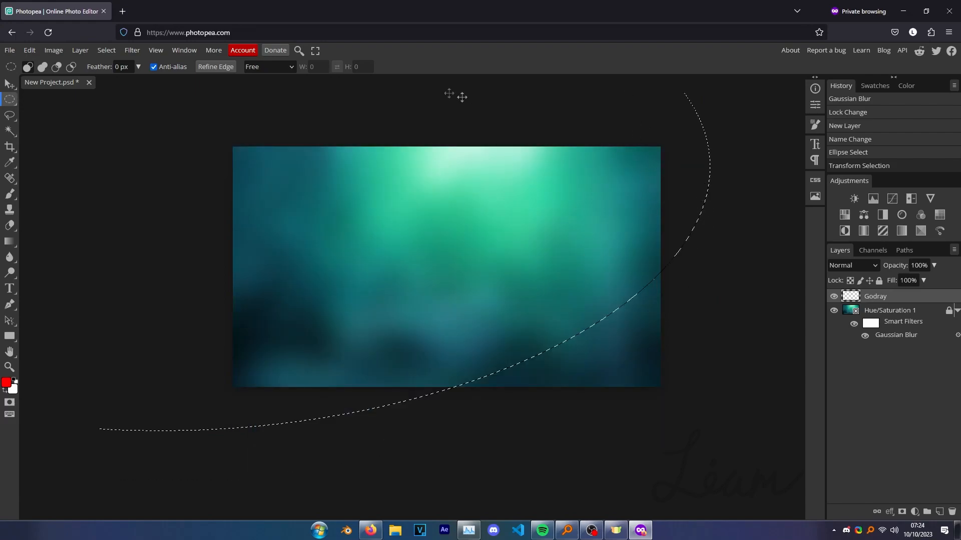
Switch to the Brush tool, try its size and softness with red test strokes on the Godray layer, and undo them.
{"action": "left_click", "coordinate": [9, 193]}
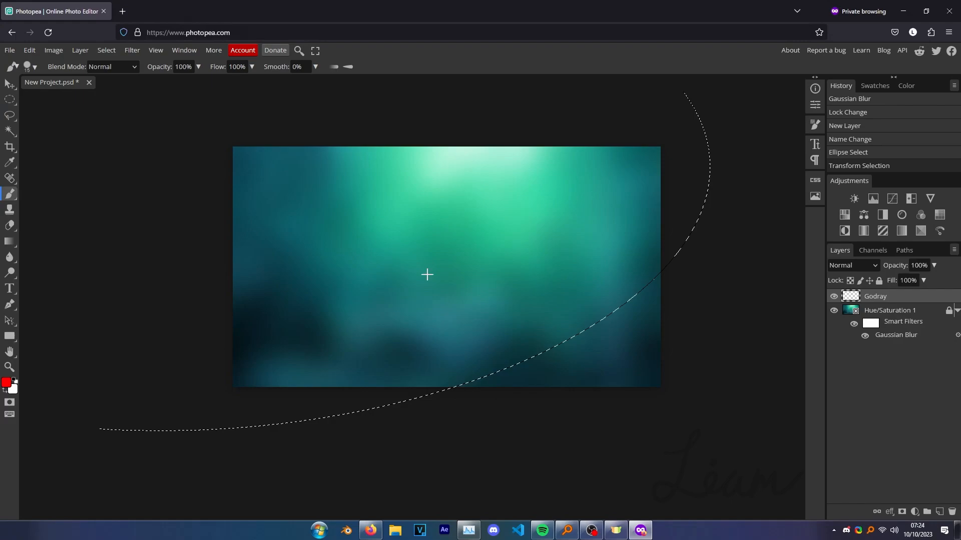
{"action": "mouse_move", "coordinate": [411, 271]}
{"action": "left_mouse_down"}
{"action": "mouse_move", "coordinate": [519, 262]}
{"action": "mouse_move", "coordinate": [442, 270]}
{"action": "mouse_move", "coordinate": [467, 274]}
{"action": "mouse_move", "coordinate": [476, 294]}
{"action": "left_mouse_up"}
{"action": "key", "text": "ctrl+z"}
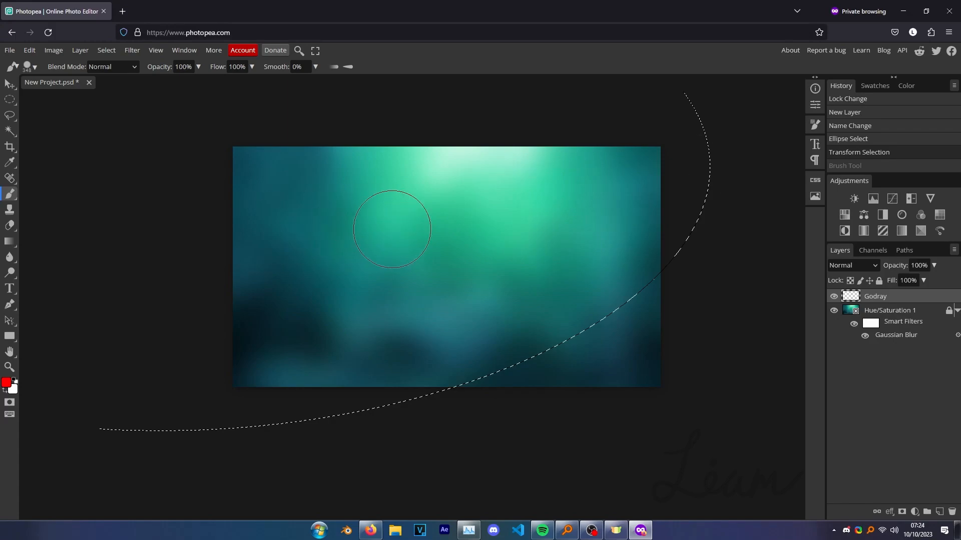
{"action": "left_click_drag", "start_coordinate": [392, 229], "coordinate": [382, 138]}
{"action": "left_click_drag", "start_coordinate": [375, 289], "coordinate": [371, 277]}
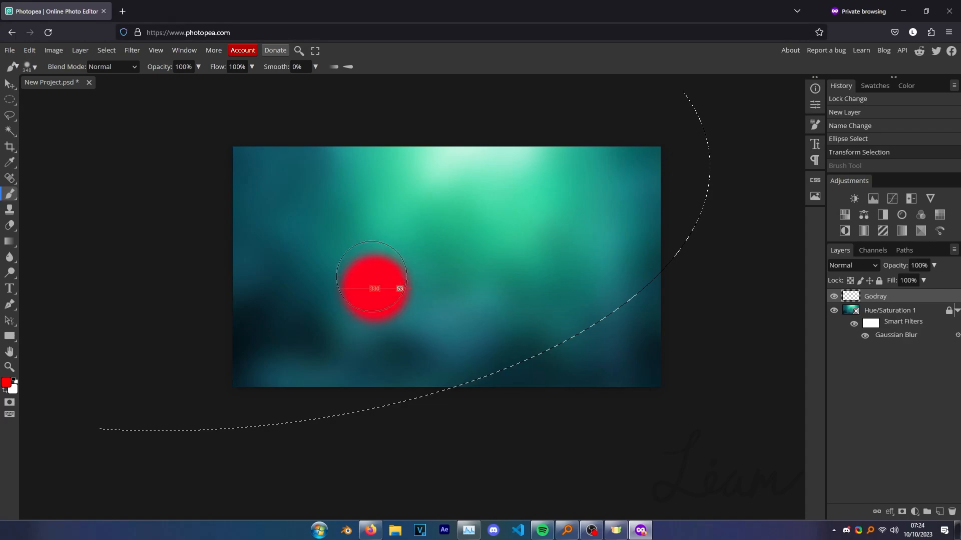
{"action": "mouse_move", "coordinate": [438, 190]}
{"action": "left_mouse_down"}
{"action": "mouse_move", "coordinate": [358, 214]}
{"action": "mouse_move", "coordinate": [355, 251]}
{"action": "mouse_move", "coordinate": [414, 266]}
{"action": "mouse_move", "coordinate": [462, 307]}
{"action": "mouse_move", "coordinate": [416, 348]}
{"action": "mouse_move", "coordinate": [307, 292]}
{"action": "left_mouse_up"}
{"action": "key", "text": "ctrl+z"}
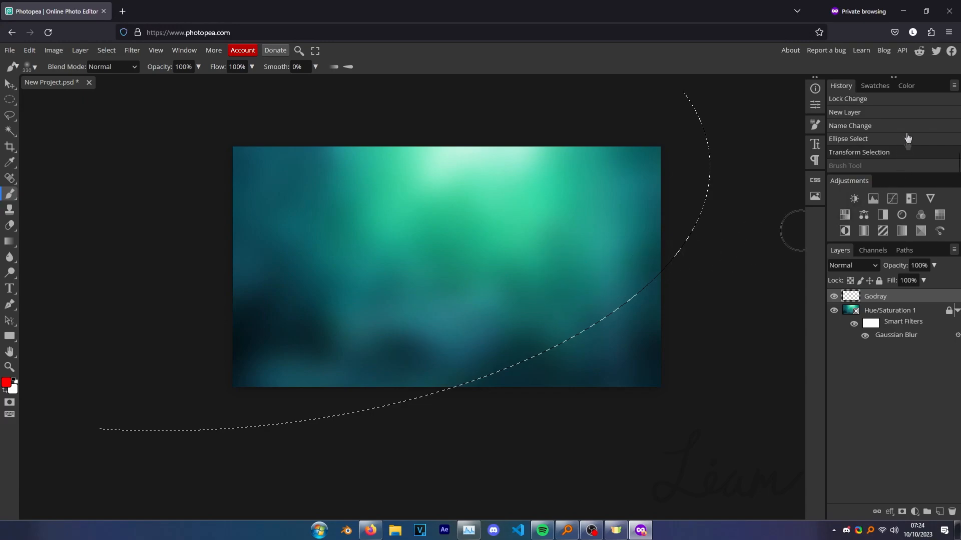
Show the color picker and set the foreground color to white.
{"action": "left_click", "coordinate": [903, 85]}
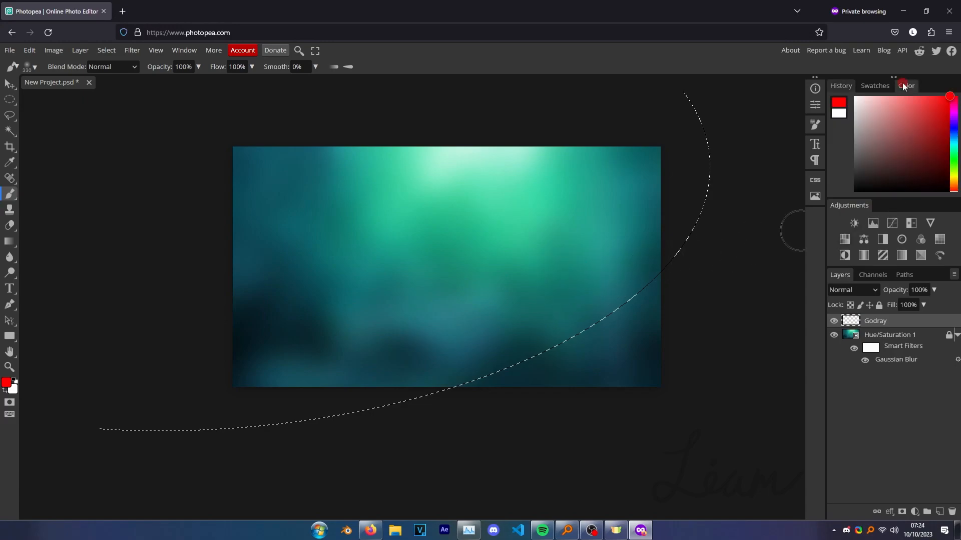
{"action": "left_click", "coordinate": [182, 50]}
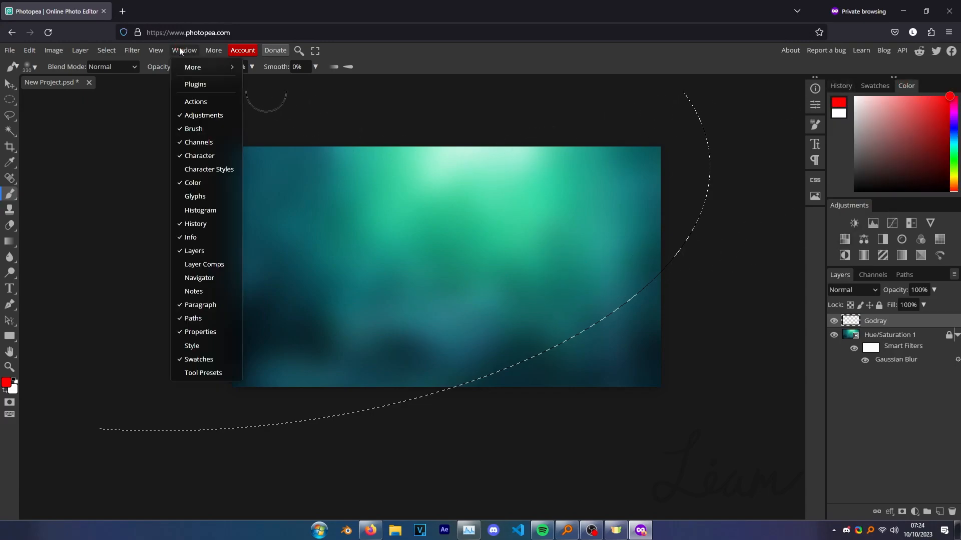
{"action": "left_click", "coordinate": [196, 183]}
{"action": "left_click", "coordinate": [854, 101]}
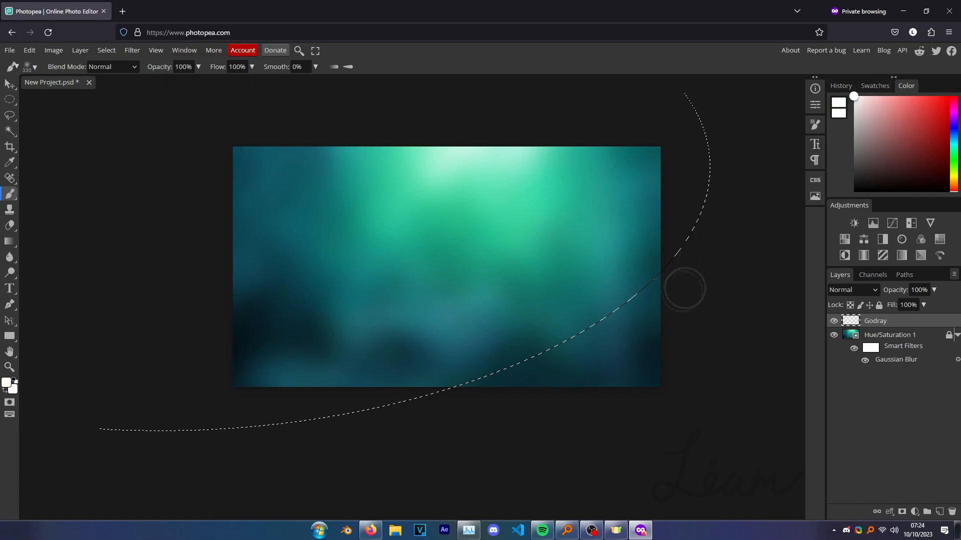
Undo a first white stroke, enlarge the soft brush, and paint a white glow along the inside of the selection's curved lower edge.
{"action": "mouse_move", "coordinate": [703, 261]}
{"action": "left_mouse_down"}
{"action": "mouse_move", "coordinate": [572, 370]}
{"action": "mouse_move", "coordinate": [437, 412]}
{"action": "mouse_move", "coordinate": [444, 404]}
{"action": "left_mouse_up"}
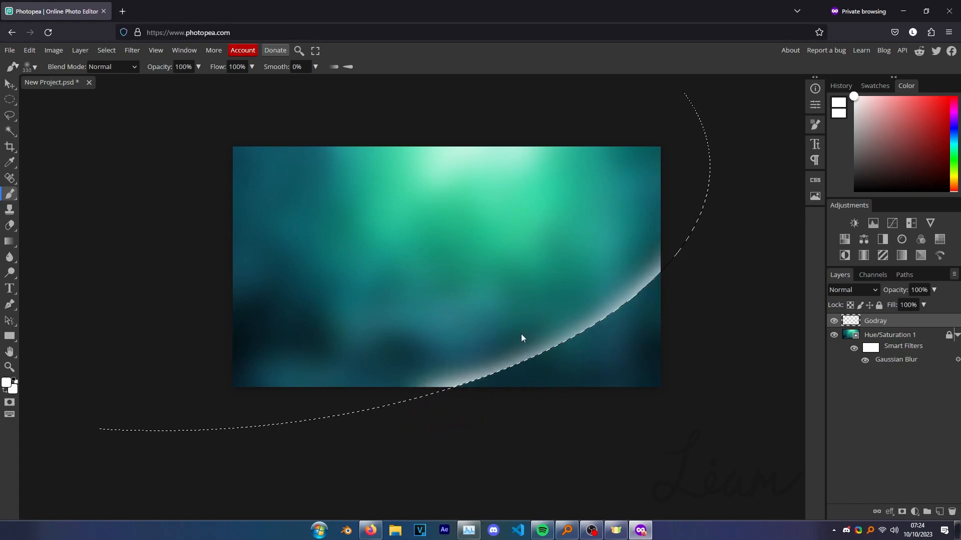
{"action": "key", "text": "ctrl+z"}
{"action": "right_click", "coordinate": [499, 314], "text": "alt"}
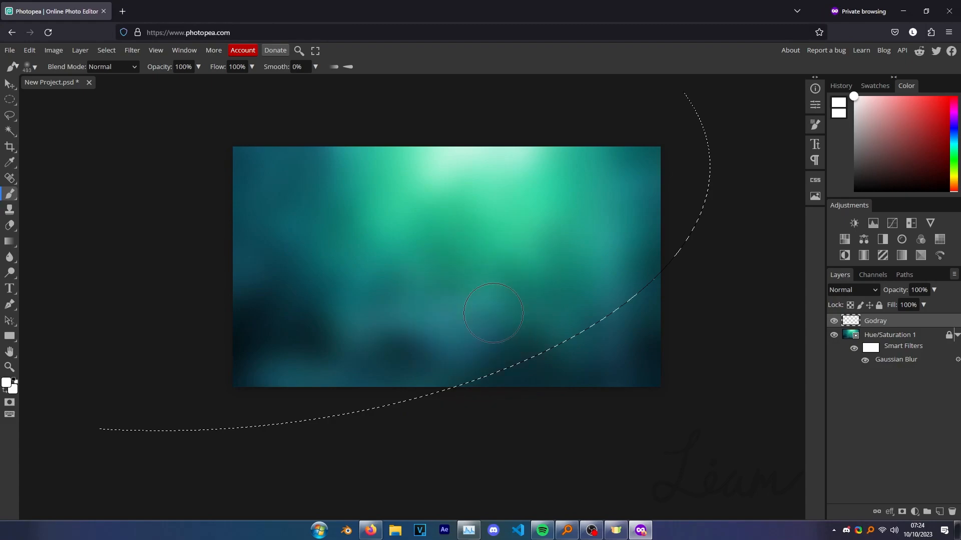
{"action": "mouse_move", "coordinate": [678, 305]}
{"action": "left_mouse_down"}
{"action": "mouse_move", "coordinate": [487, 422]}
{"action": "mouse_move", "coordinate": [330, 450]}
{"action": "left_mouse_up"}
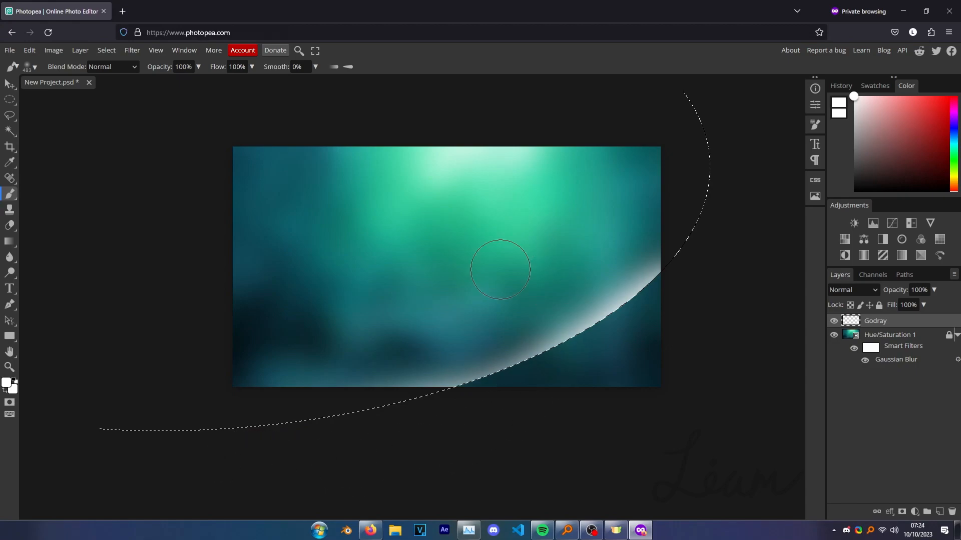
Deselect the ellipse and set the Godray layer's blend mode to Overlay.
{"action": "key", "text": "ctrl+d"}
{"action": "left_click", "coordinate": [839, 292]}
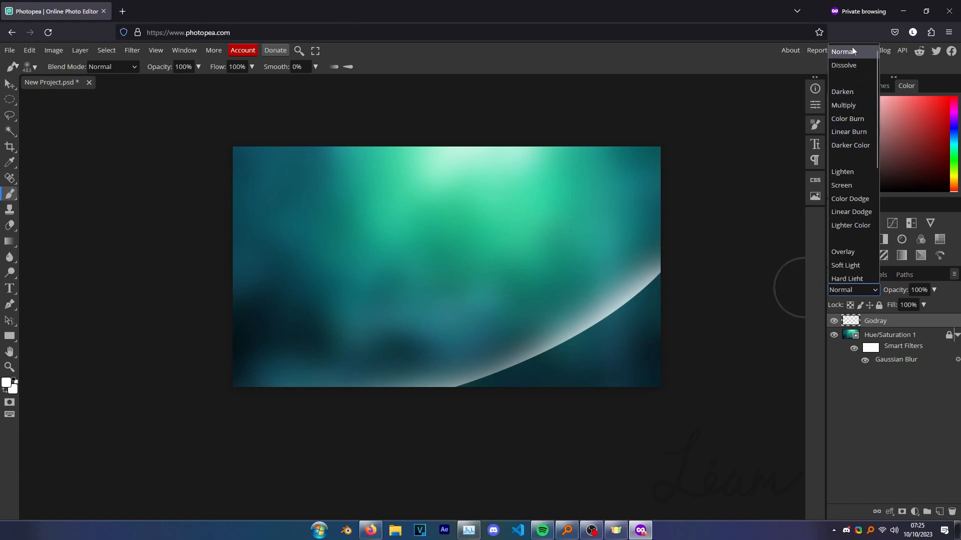
{"action": "left_click", "coordinate": [848, 249]}
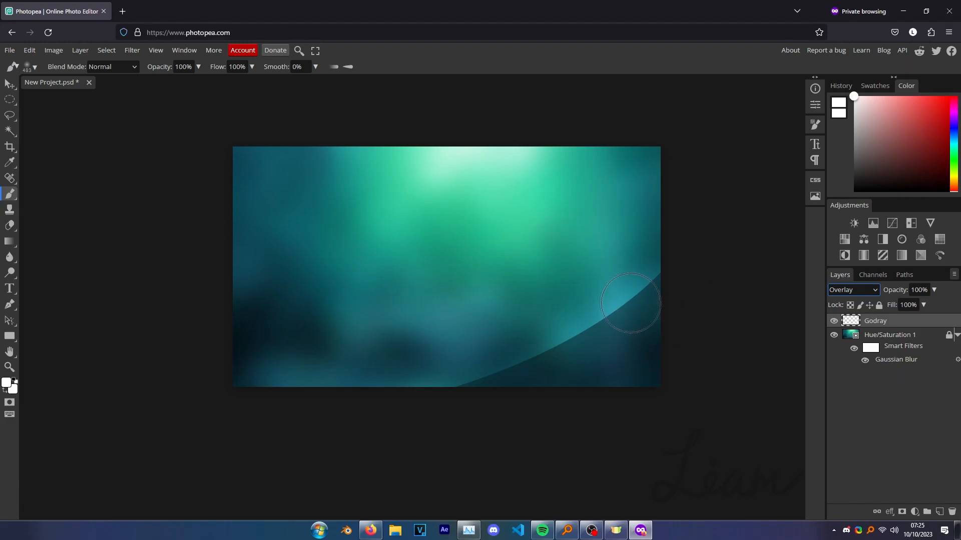
Duplicate the Godray layer and rotate the copy about -17.5° around the point where the ray meets the canvas's right edge.
{"action": "scroll", "coordinate": [579, 243], "scroll_direction": "up", "scroll_amount": 1}
{"action": "scroll", "coordinate": [553, 225], "scroll_direction": "up", "scroll_amount": 1}
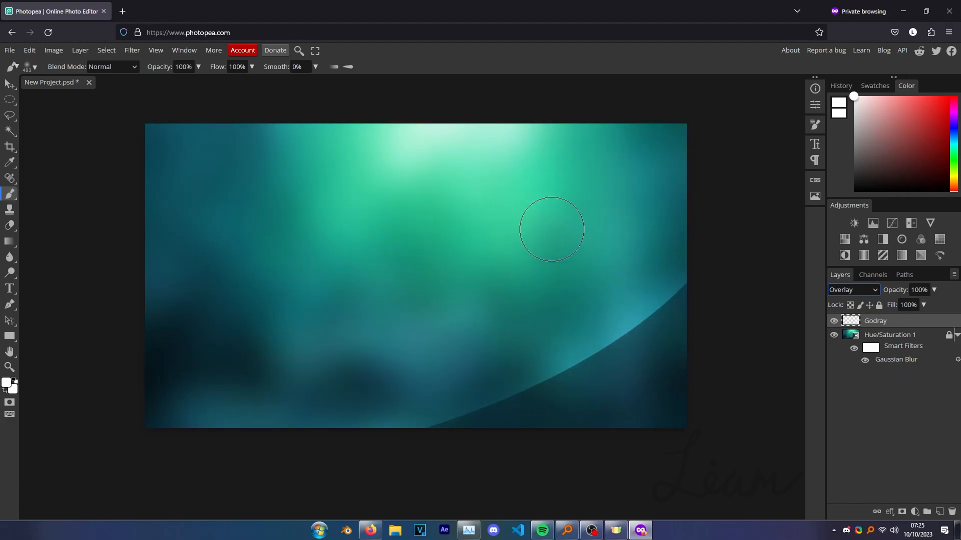
{"action": "key", "text": "alt"}
{"action": "key", "text": "alt"}
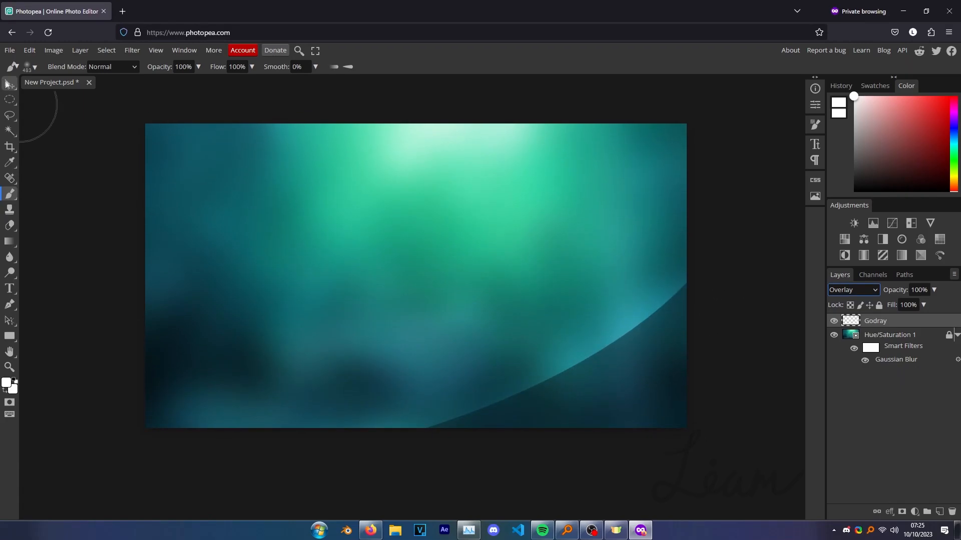
{"action": "left_click", "coordinate": [8, 84]}
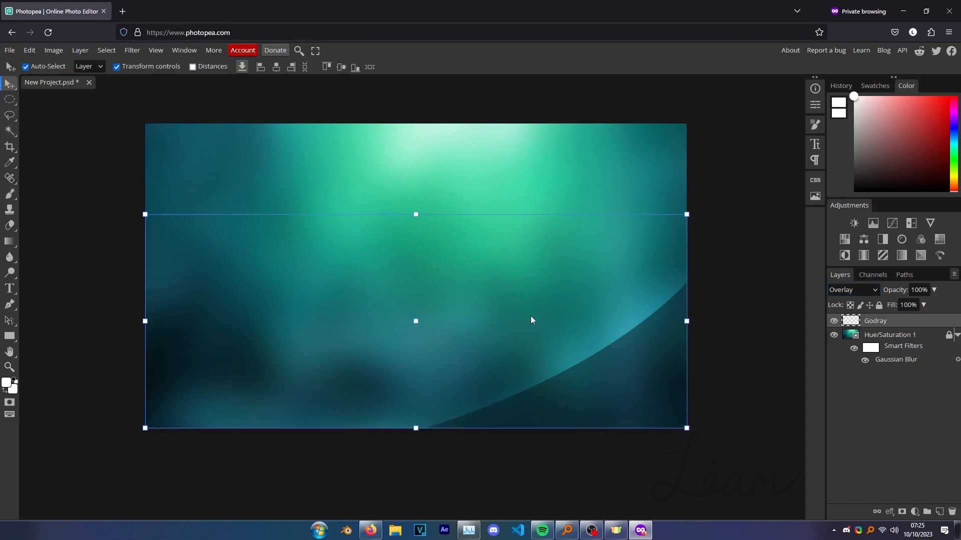
{"action": "key", "text": "ctrl+j"}
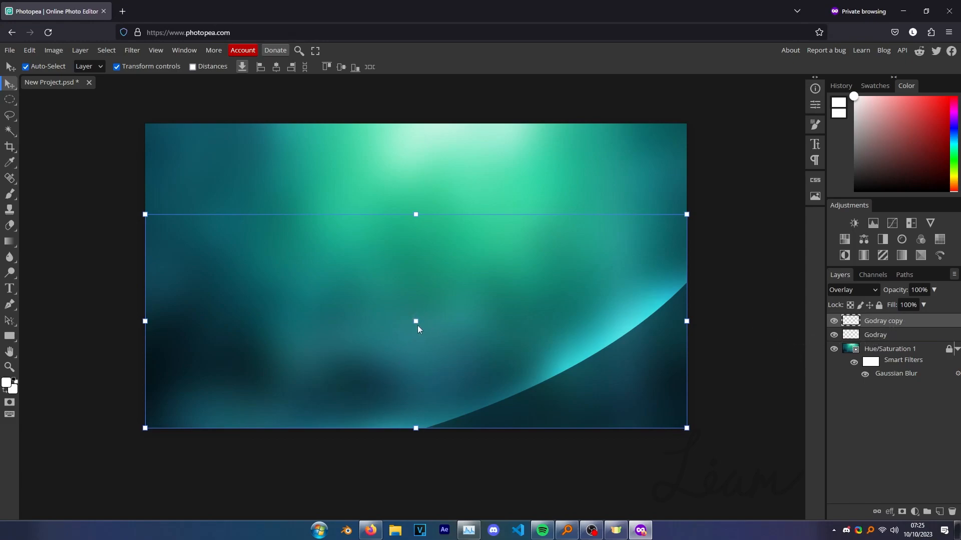
{"action": "key", "text": "ctrl+t"}
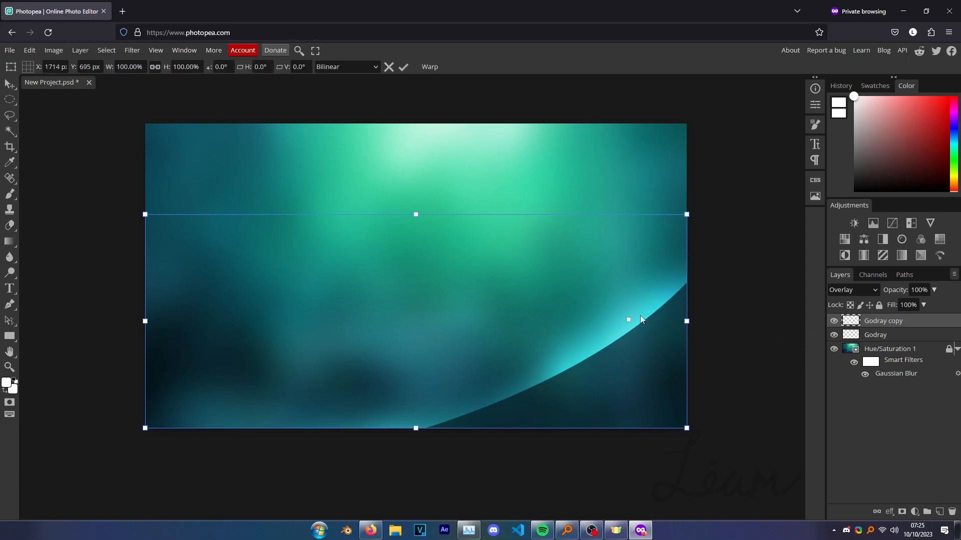
{"action": "left_click_drag", "start_coordinate": [679, 286], "coordinate": [687, 283]}
{"action": "mouse_move", "coordinate": [697, 319]}
{"action": "left_mouse_down"}
{"action": "mouse_move", "coordinate": [706, 283]}
{"action": "mouse_move", "coordinate": [703, 305]}
{"action": "mouse_move", "coordinate": [672, 325]}
{"action": "mouse_move", "coordinate": [697, 298]}
{"action": "mouse_move", "coordinate": [689, 324]}
{"action": "mouse_move", "coordinate": [699, 305]}
{"action": "mouse_move", "coordinate": [699, 331]}
{"action": "mouse_move", "coordinate": [702, 302]}
{"action": "left_mouse_up"}
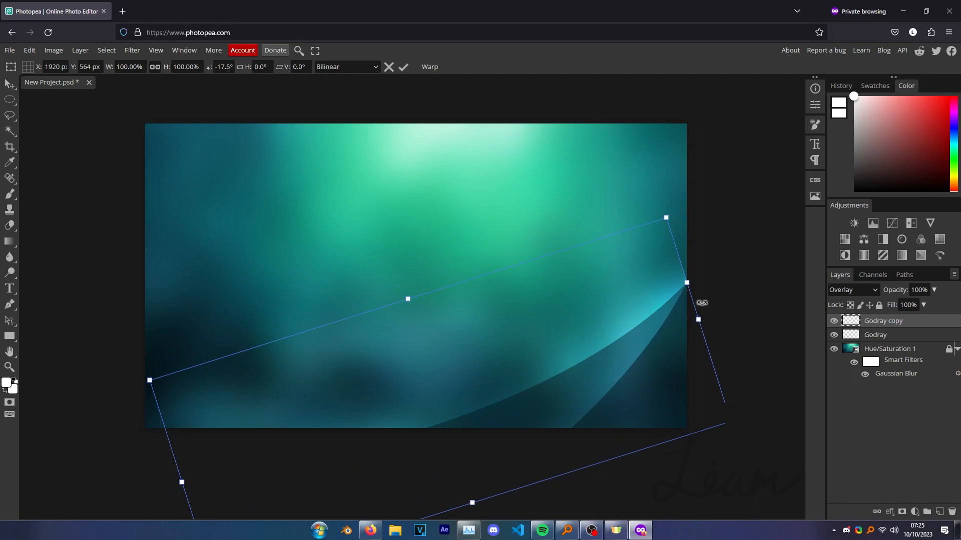
Stretch the rotated copy's upper-right corner outward to about 96% width and 112% height, apply the transform, and deselect the layer.
{"action": "left_click_drag", "start_coordinate": [690, 226], "coordinate": [504, 227]}
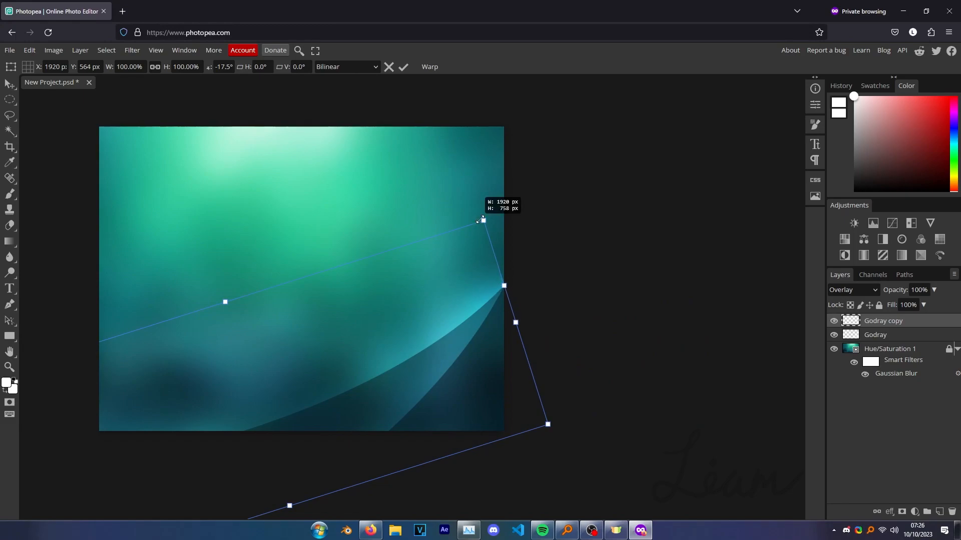
{"action": "left_click_drag", "start_coordinate": [482, 220], "coordinate": [504, 178]}
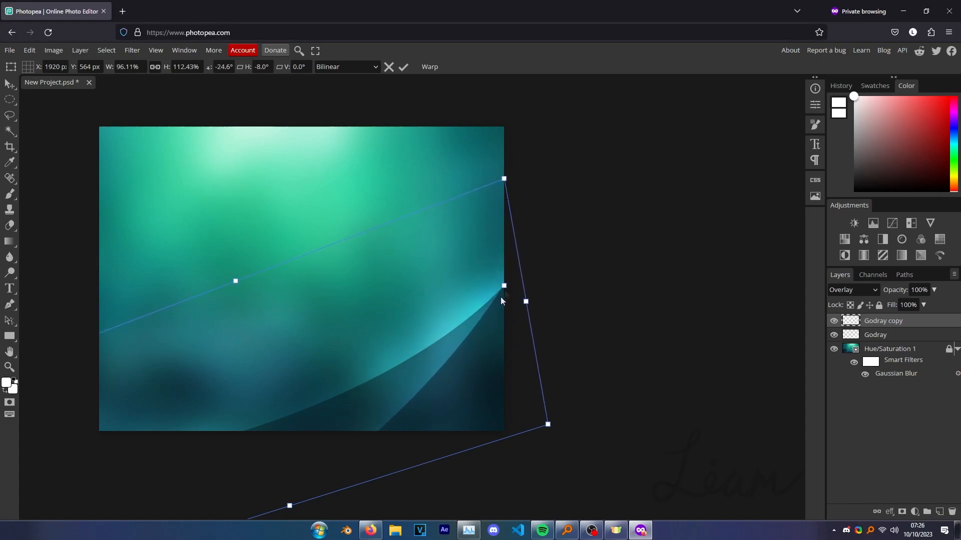
{"action": "left_click", "coordinate": [403, 69]}
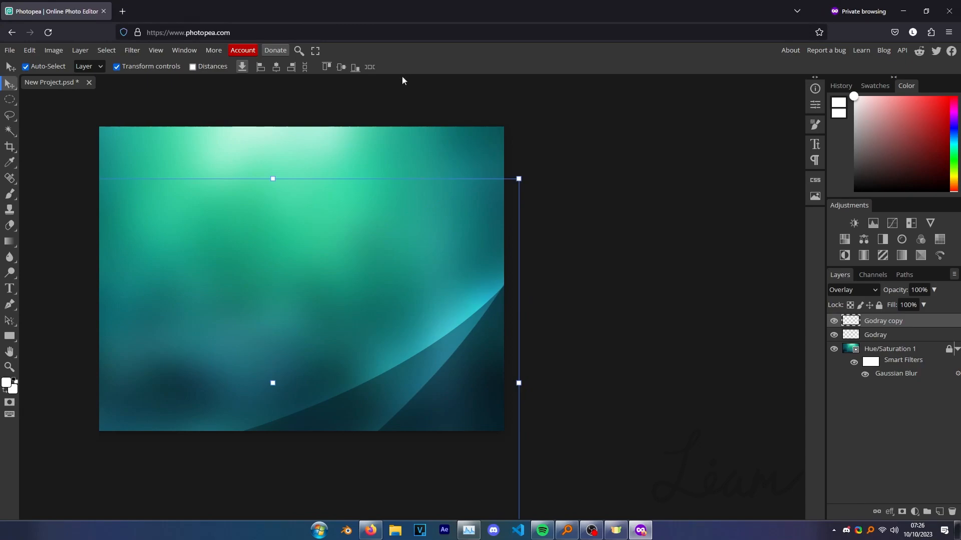
{"action": "left_click", "coordinate": [497, 303]}
{"action": "scroll", "coordinate": [504, 290], "scroll_direction": "up", "scroll_amount": 5}
{"action": "scroll", "coordinate": [504, 297], "scroll_direction": "down", "scroll_amount": 6}
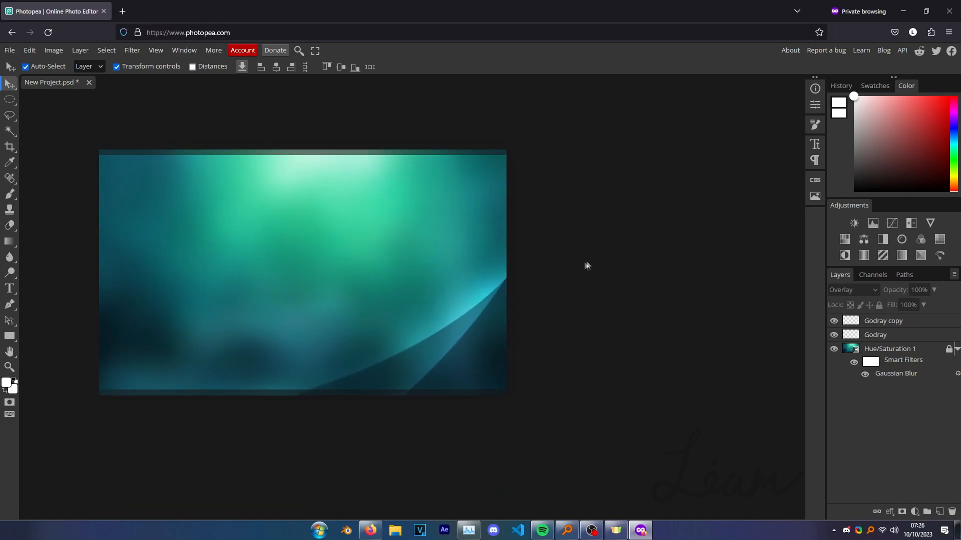
Duplicate the Godray copy, rotate it about -25.4° around the ray's end at the canvas edge, and stretch its upper-right corner outward.
{"action": "scroll", "coordinate": [353, 244], "scroll_direction": "up", "scroll_amount": 4}
{"action": "left_click", "coordinate": [867, 323]}
{"action": "key", "text": "ctrl+j"}
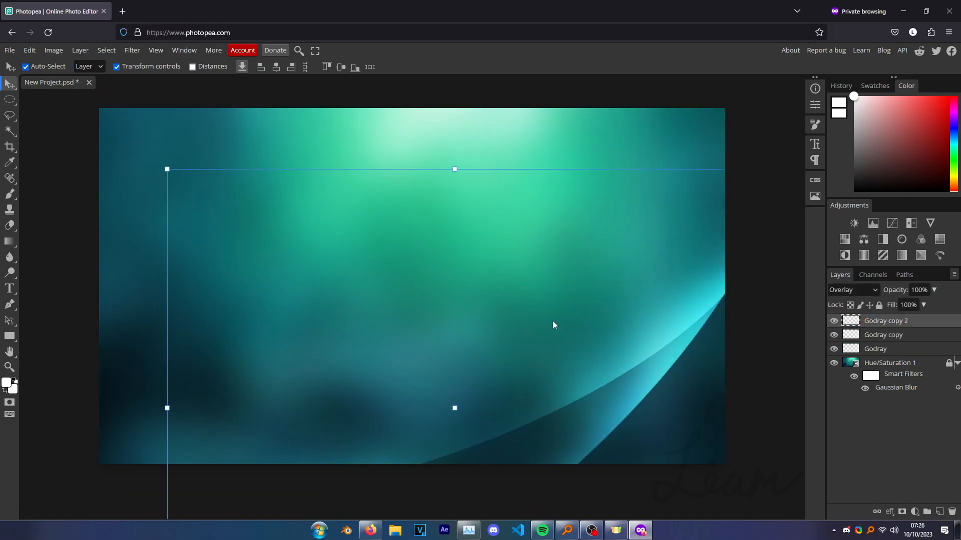
{"action": "scroll", "coordinate": [408, 281], "scroll_direction": "down", "scroll_amount": 3}
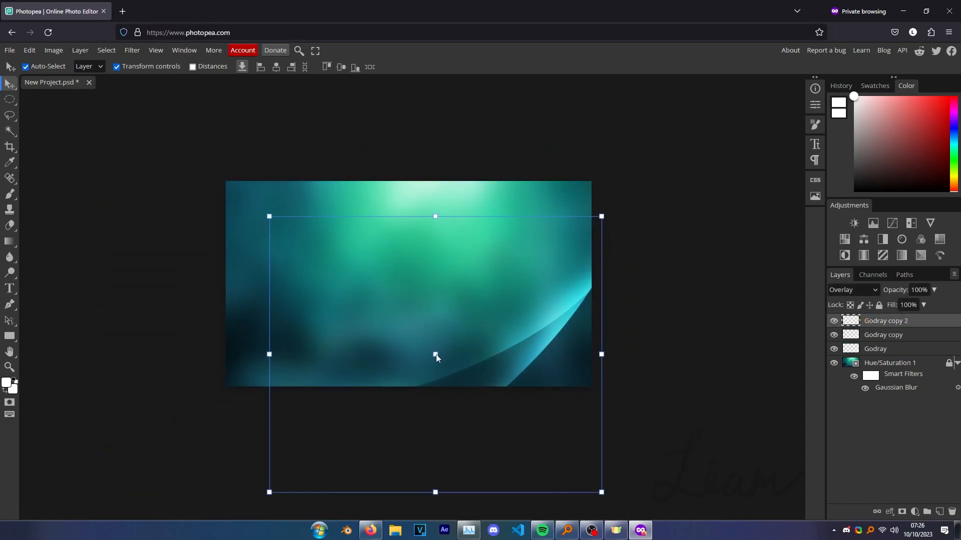
{"action": "key", "text": "ctrl+t"}
{"action": "left_click_drag", "start_coordinate": [614, 342], "coordinate": [571, 221]}
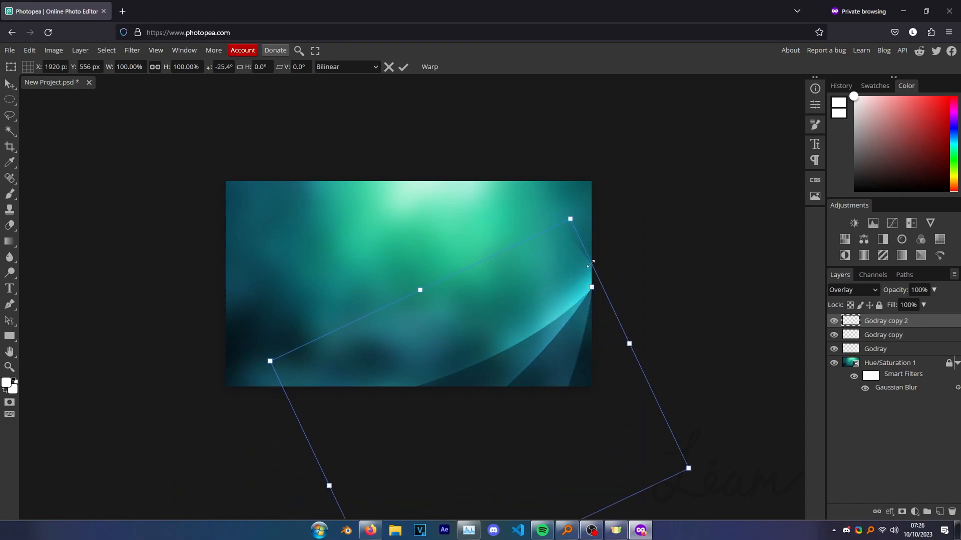
{"action": "left_click_drag", "start_coordinate": [570, 221], "coordinate": [583, 142]}
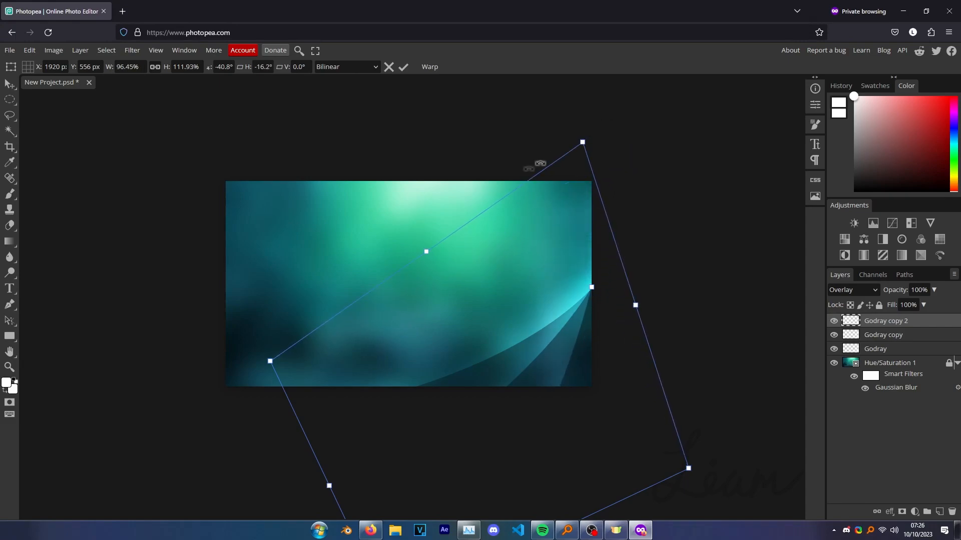
{"action": "left_click", "coordinate": [403, 66]}
Group the three Godray layers into a folder named RightSideGodrays and toggle its visibility to check the rays.
{"action": "scroll", "coordinate": [382, 266], "scroll_direction": "up", "scroll_amount": 1}
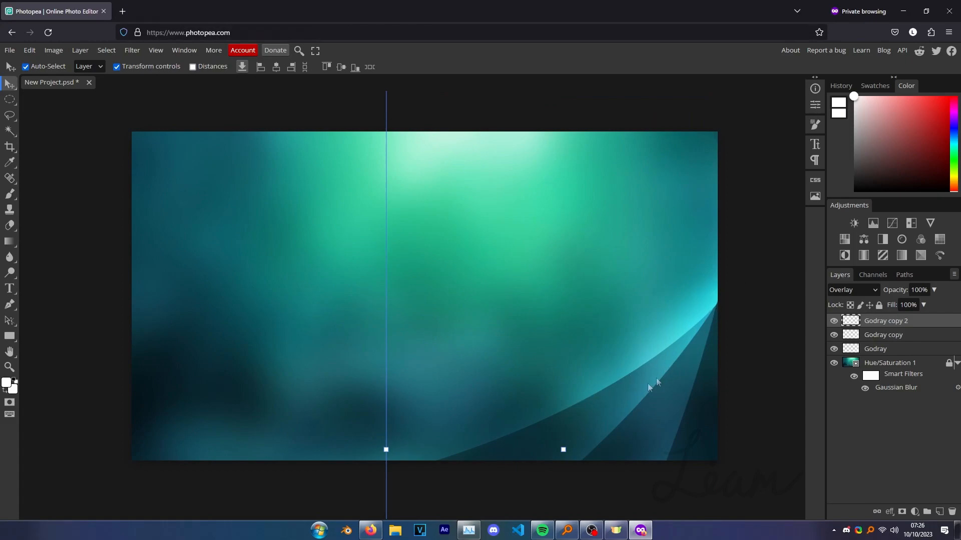
{"action": "left_click", "coordinate": [883, 350], "text": "shift"}
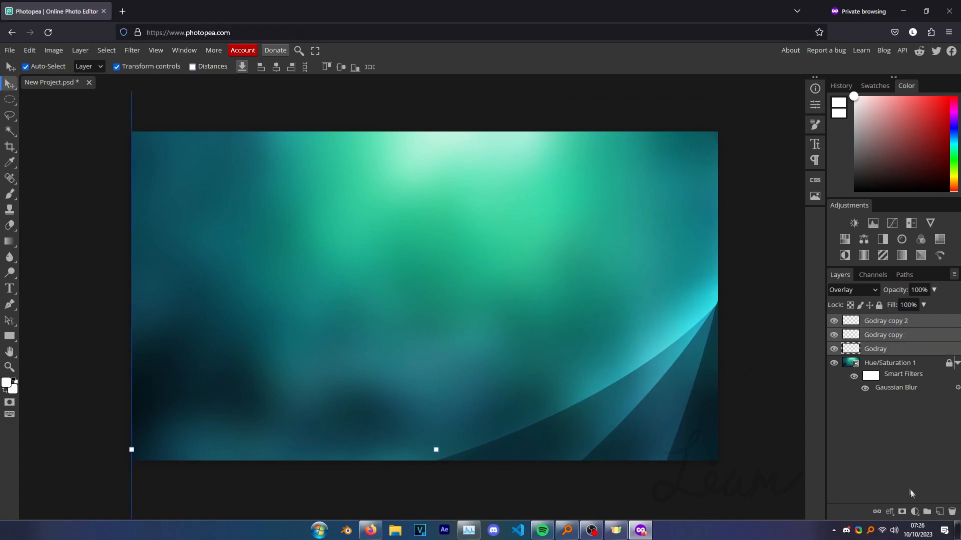
{"action": "left_click", "coordinate": [927, 512]}
{"action": "double_click", "coordinate": [875, 322]}
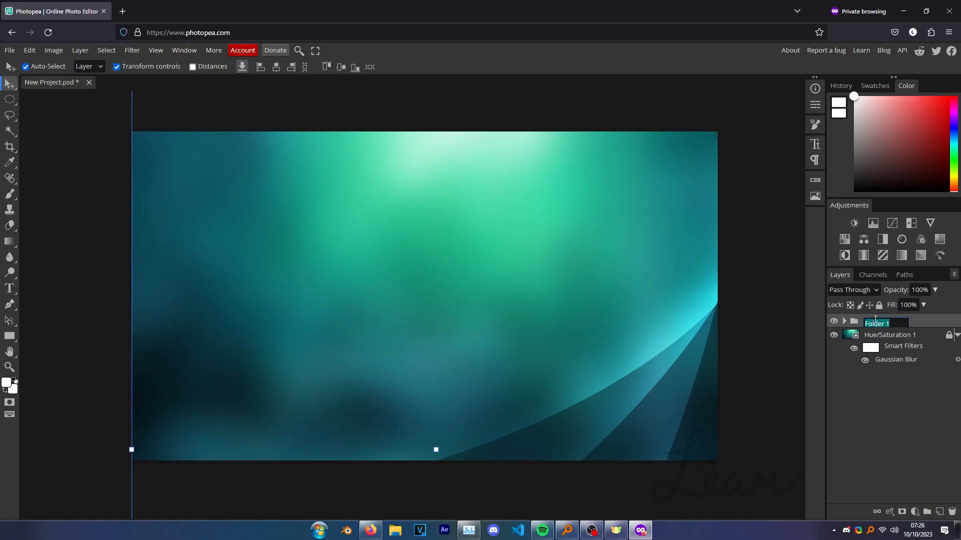
{"action": "type", "text": "RightSideGodrays"}
{"action": "key", "text": "Return"}
{"action": "left_click", "coordinate": [834, 321]}
{"action": "left_click", "coordinate": [837, 323]}
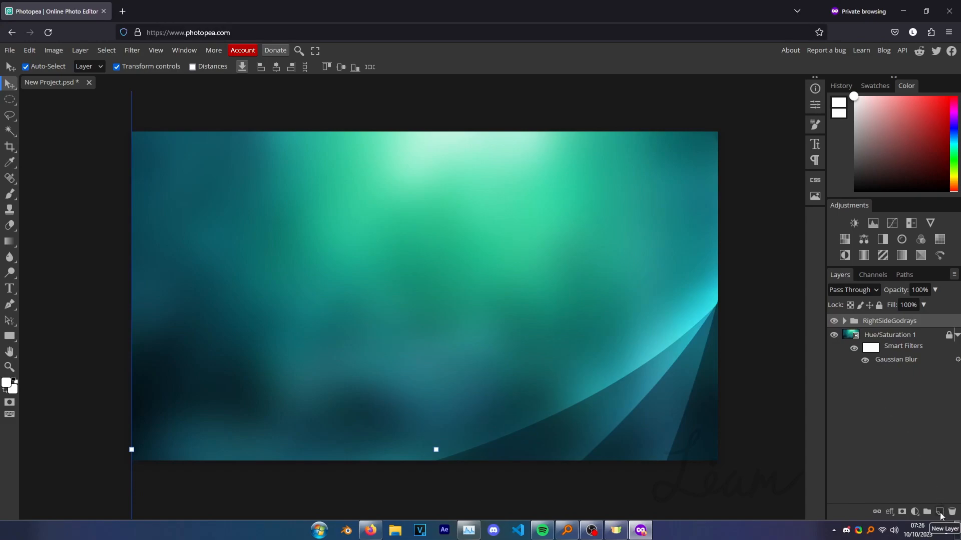
Add a new layer and draw a wide, flat elliptical selection in the canvas's upper-left area, extending past the left edge.
{"action": "left_click", "coordinate": [939, 512]}
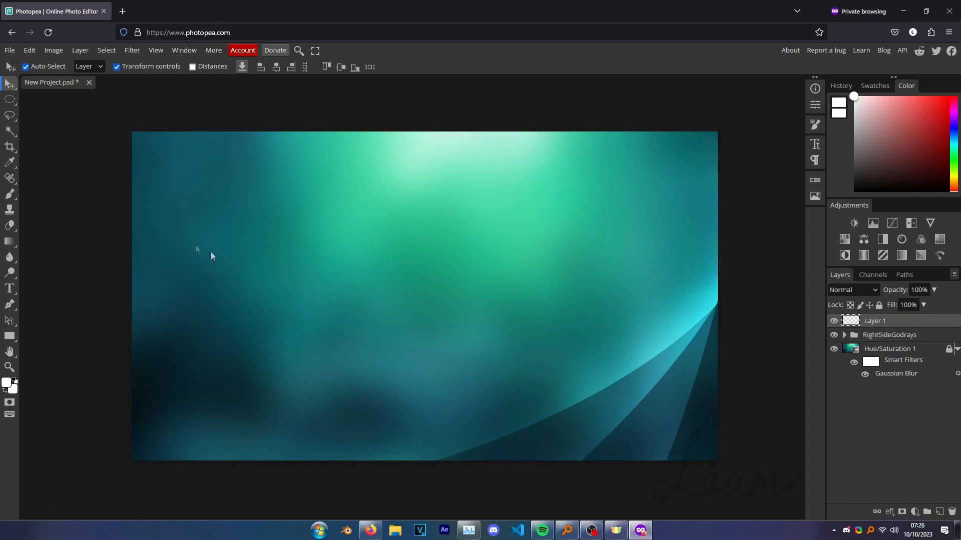
{"action": "left_click", "coordinate": [17, 100]}
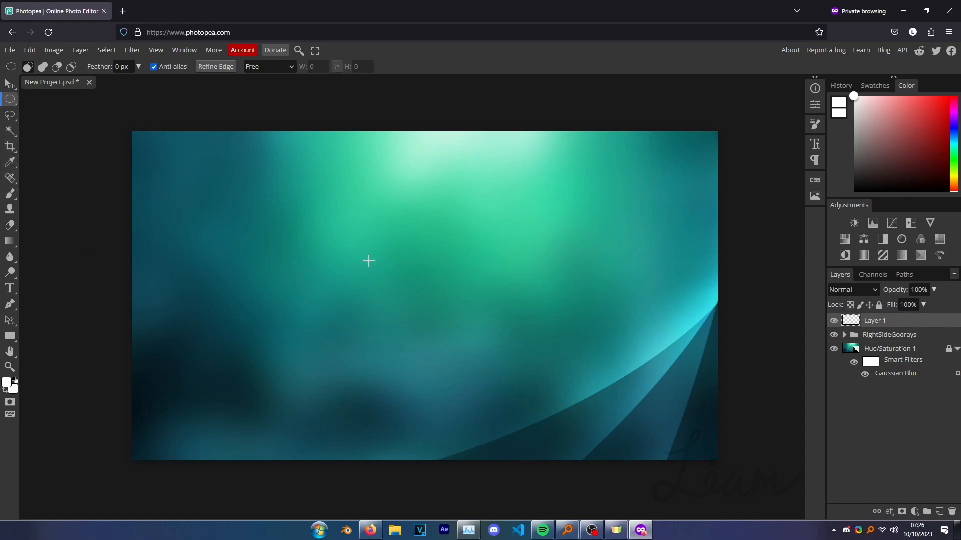
{"action": "left_click", "coordinate": [89, 202]}
{"action": "left_click_drag", "start_coordinate": [355, 213], "coordinate": [1, 365]}
{"action": "left_click_drag", "start_coordinate": [176, 322], "coordinate": [311, 302]}
{"action": "left_click_drag", "start_coordinate": [414, 290], "coordinate": [243, 244]}
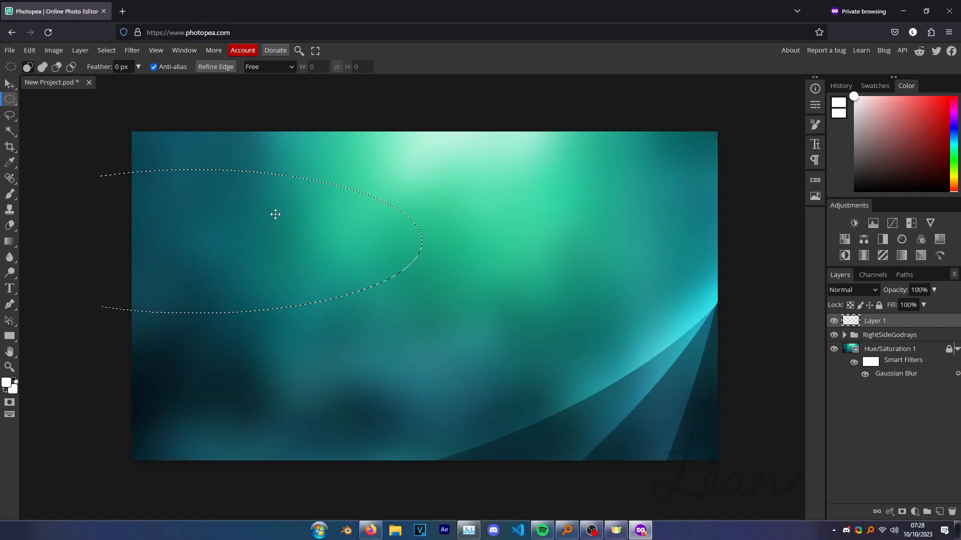
Try painting soft white brush strokes inside the elliptical selection, undoing each one.
{"action": "left_click", "coordinate": [9, 195]}
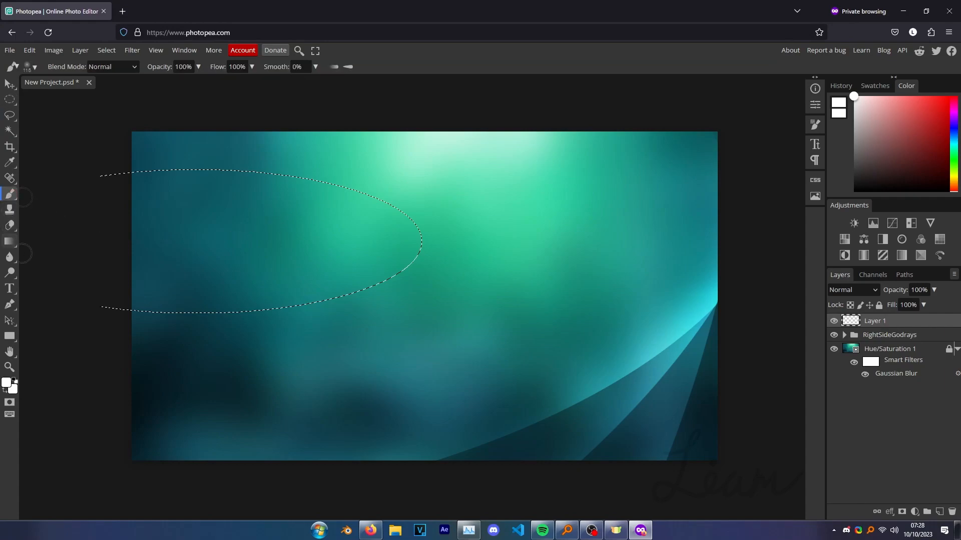
{"action": "mouse_move", "coordinate": [188, 322]}
{"action": "left_mouse_down"}
{"action": "mouse_move", "coordinate": [207, 323]}
{"action": "mouse_move", "coordinate": [188, 322]}
{"action": "mouse_move", "coordinate": [198, 287]}
{"action": "left_mouse_up"}
{"action": "key", "text": "ctrl+z"}
{"action": "mouse_move", "coordinate": [247, 196]}
{"action": "left_mouse_down"}
{"action": "mouse_move", "coordinate": [218, 236]}
{"action": "mouse_move", "coordinate": [315, 278]}
{"action": "mouse_move", "coordinate": [200, 274]}
{"action": "left_mouse_up"}
{"action": "key", "text": "ctrl+z"}
{"action": "mouse_move", "coordinate": [193, 229]}
{"action": "left_mouse_down"}
{"action": "mouse_move", "coordinate": [255, 202]}
{"action": "mouse_move", "coordinate": [294, 225]}
{"action": "mouse_move", "coordinate": [278, 248]}
{"action": "mouse_move", "coordinate": [250, 251]}
{"action": "left_mouse_up"}
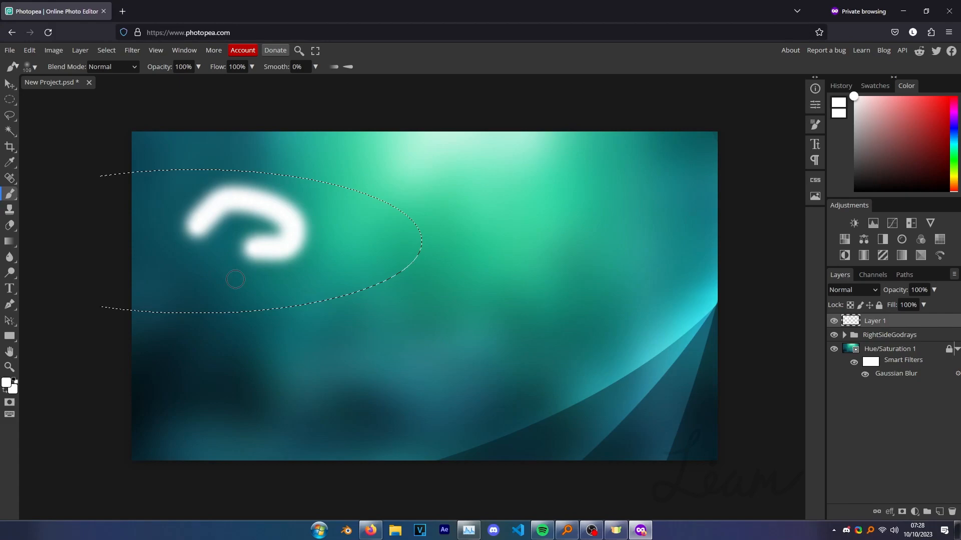
{"action": "key", "text": "ctrl+z"}
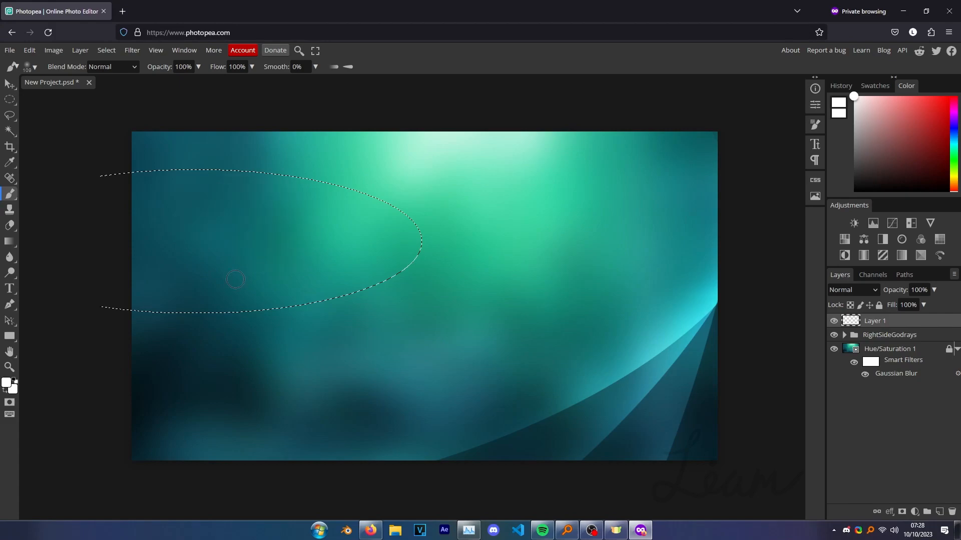
{"action": "left_click_drag", "start_coordinate": [128, 322], "coordinate": [175, 322]}
{"action": "key", "text": "ctrl+z"}
{"action": "mouse_move", "coordinate": [345, 295]}
{"action": "left_mouse_down"}
{"action": "mouse_move", "coordinate": [340, 270]}
{"action": "mouse_move", "coordinate": [344, 300]}
{"action": "mouse_move", "coordinate": [285, 320]}
{"action": "mouse_move", "coordinate": [369, 309]}
{"action": "left_mouse_up"}
{"action": "key", "text": "ctrl+z"}
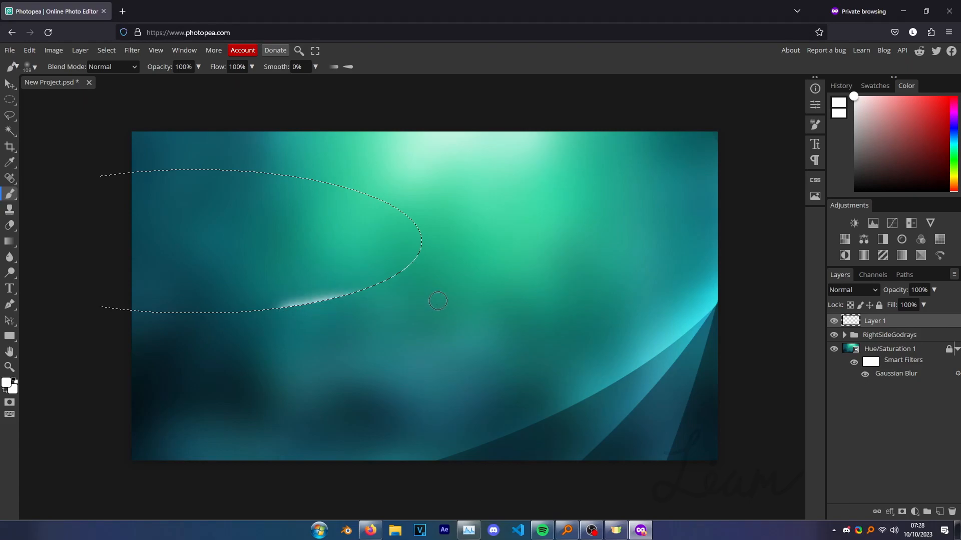
{"action": "scroll", "coordinate": [370, 304], "scroll_direction": "up", "scroll_amount": 6}
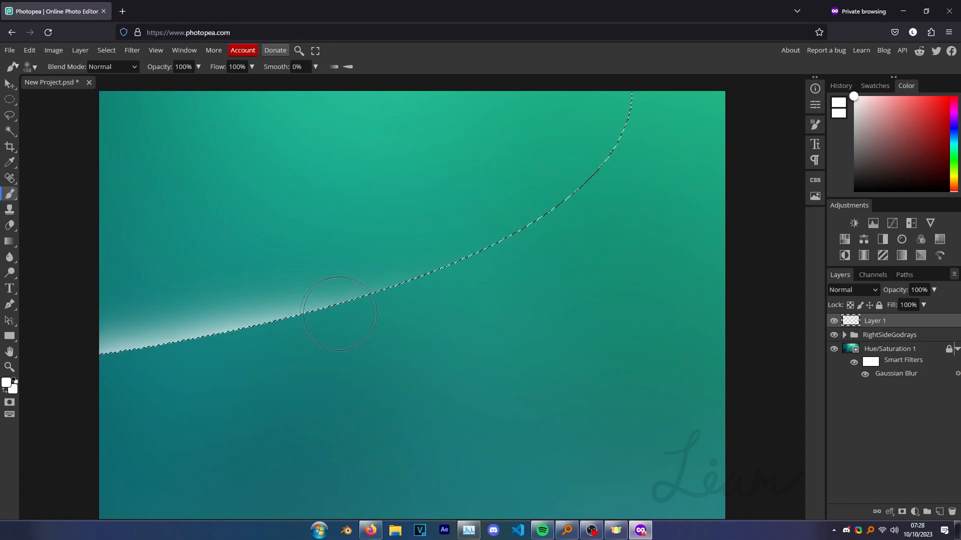
{"action": "scroll", "coordinate": [567, 265], "scroll_direction": "down", "scroll_amount": 6}
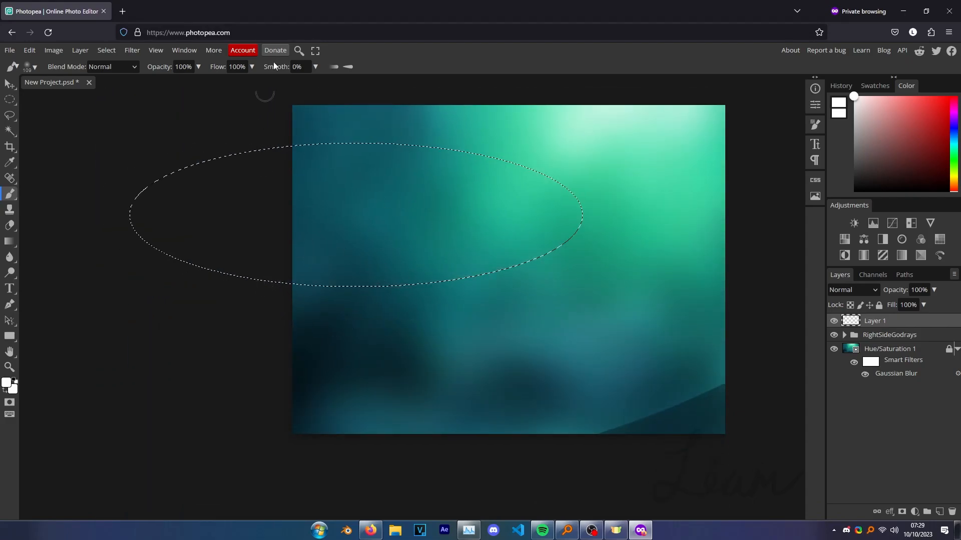
Set the brush smoothing to 32% and paint a soft white stroke along the inside of the ellipse's lower edge.
{"action": "left_click_drag", "start_coordinate": [271, 63], "coordinate": [300, 64]}
{"action": "mouse_move", "coordinate": [267, 291]}
{"action": "left_mouse_down"}
{"action": "mouse_move", "coordinate": [375, 298]}
{"action": "mouse_move", "coordinate": [518, 282]}
{"action": "left_mouse_up"}
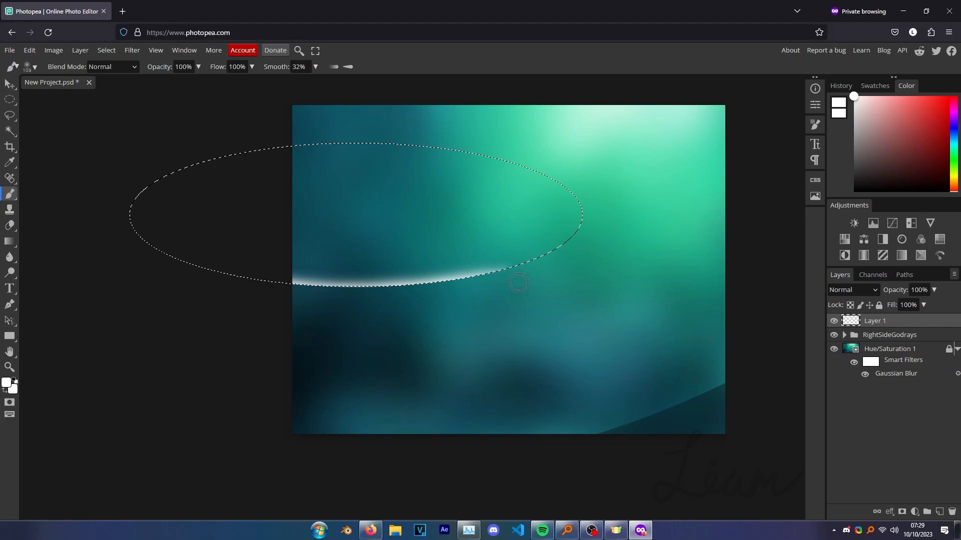
{"action": "scroll", "coordinate": [488, 245], "scroll_direction": "up", "scroll_amount": 3}
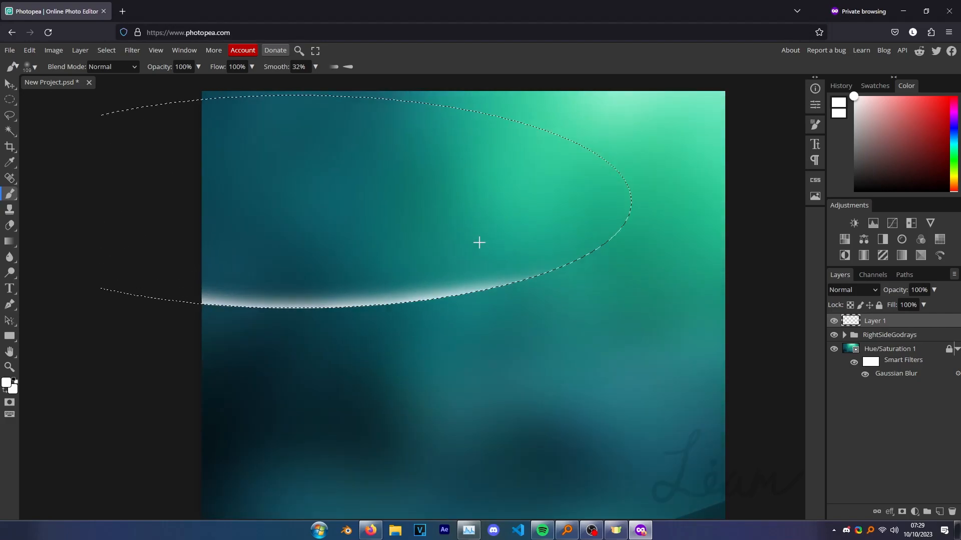
Invert the selection, brush a soft white glow along the outside of the ellipse's lower edge, and deselect.
{"action": "left_click", "coordinate": [11, 99]}
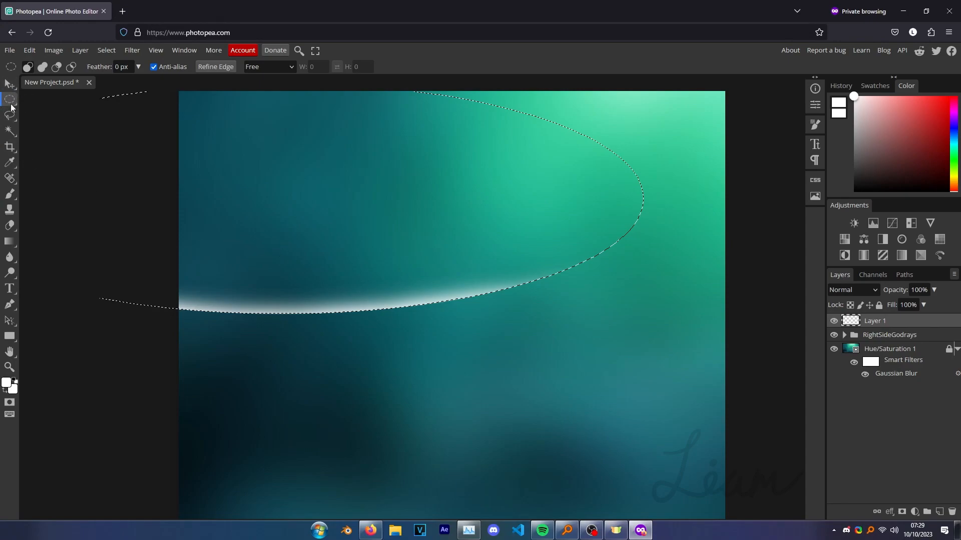
{"action": "right_click", "coordinate": [374, 187]}
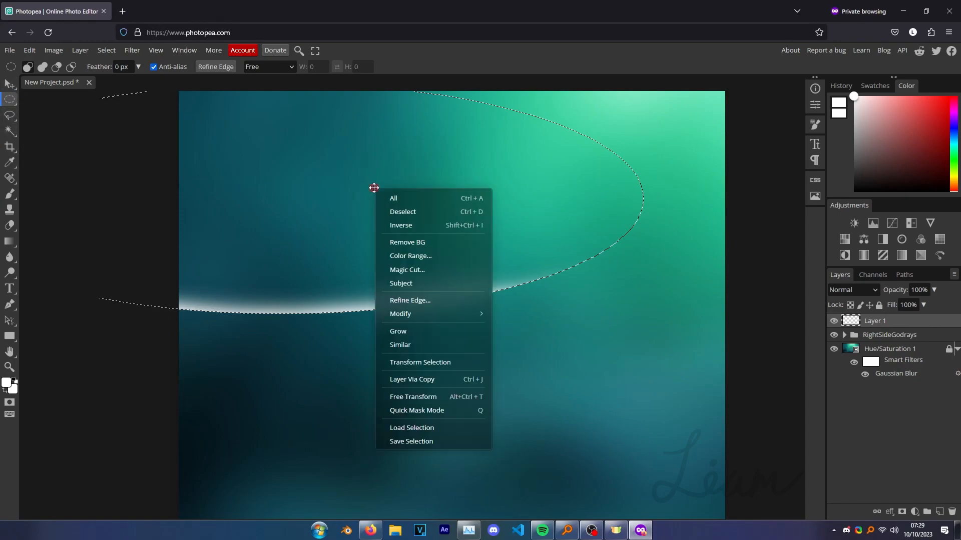
{"action": "left_click", "coordinate": [400, 225]}
{"action": "left_click", "coordinate": [10, 193]}
{"action": "mouse_move", "coordinate": [148, 279]}
{"action": "left_mouse_down"}
{"action": "mouse_move", "coordinate": [222, 298]}
{"action": "mouse_move", "coordinate": [407, 290]}
{"action": "mouse_move", "coordinate": [543, 254]}
{"action": "mouse_move", "coordinate": [605, 208]}
{"action": "left_mouse_up"}
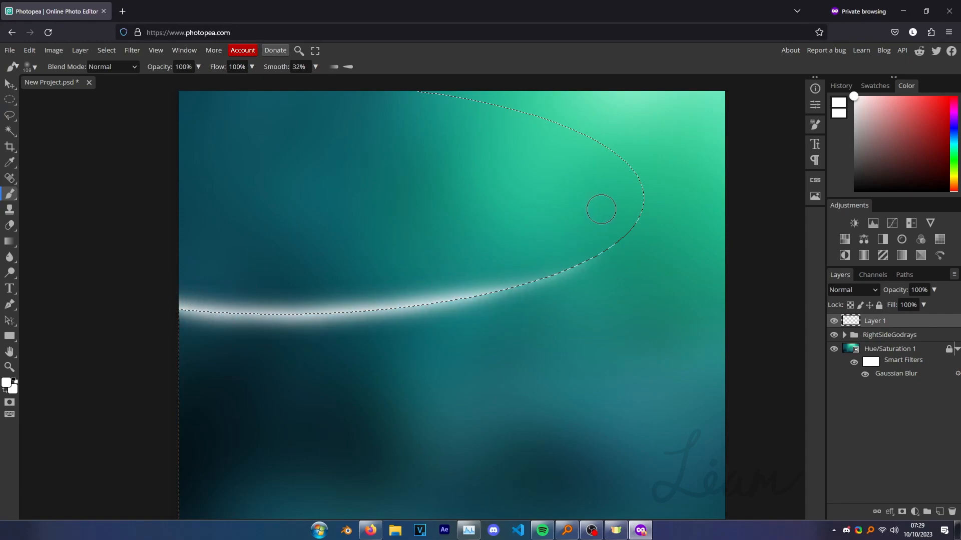
{"action": "key", "text": "ctrl+d"}
Set the painted streak layer's blend mode to Overlay and duplicate the layer.
{"action": "scroll", "coordinate": [613, 281], "scroll_direction": "down", "scroll_amount": 3}
{"action": "scroll", "coordinate": [334, 281], "scroll_direction": "up", "scroll_amount": 2}
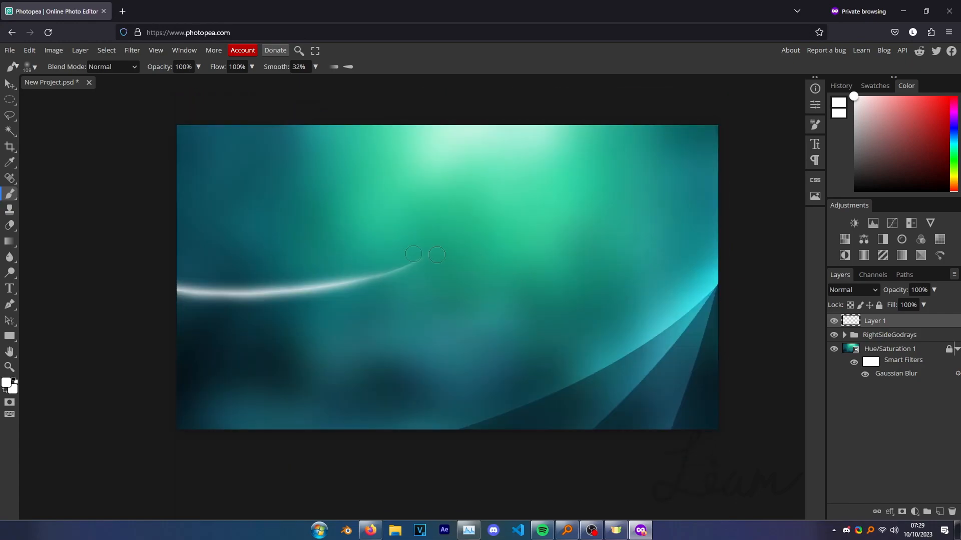
{"action": "left_click", "coordinate": [842, 290]}
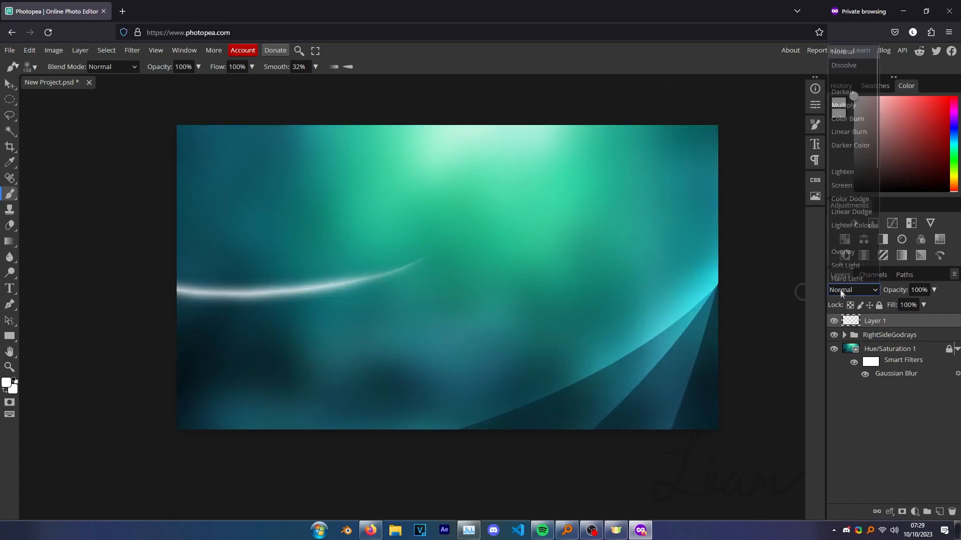
{"action": "left_click", "coordinate": [854, 249]}
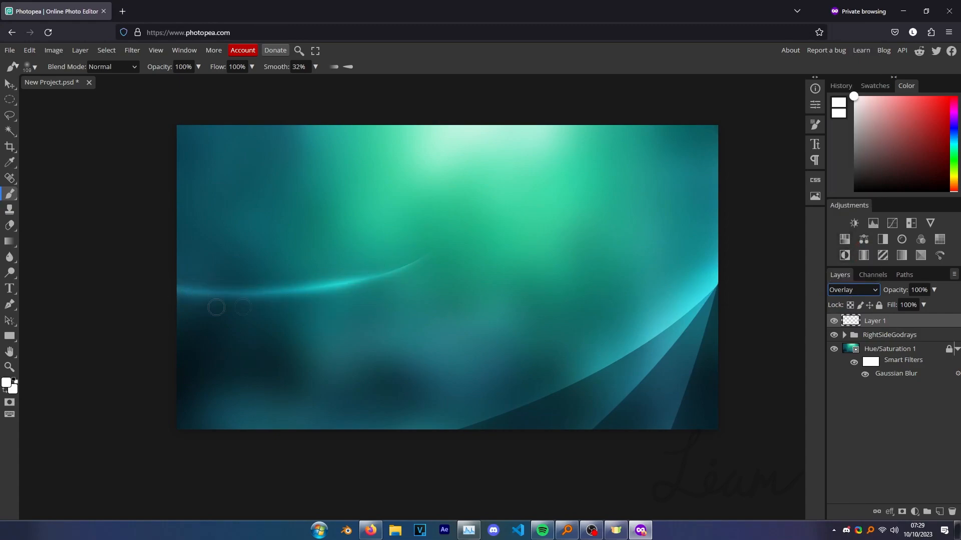
{"action": "key", "text": "v"}
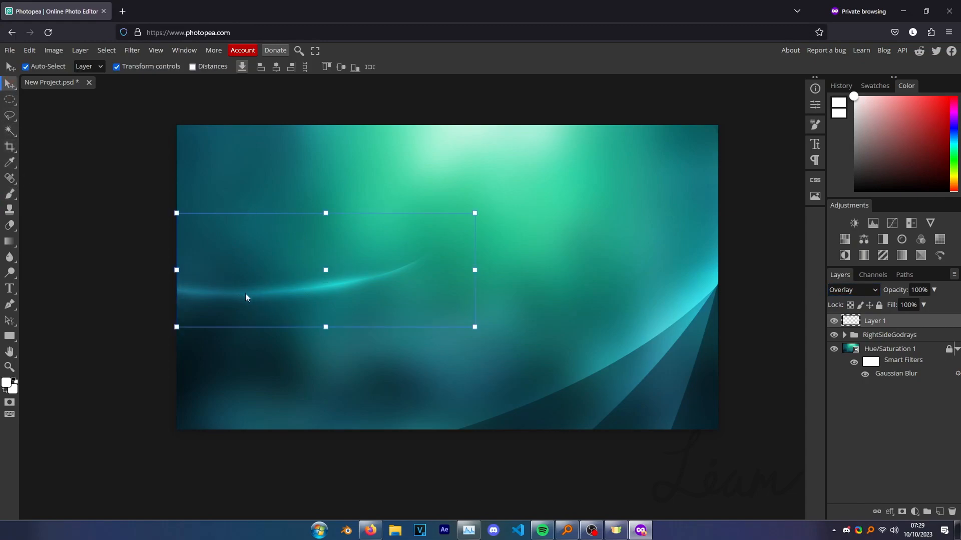
{"action": "key", "text": "ctrl+j"}
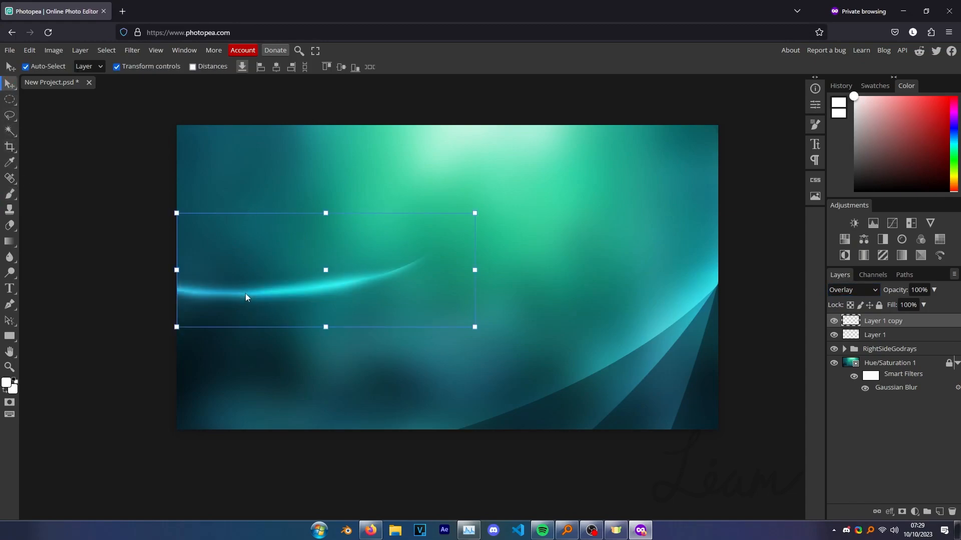
Rename the lower streak layer WhispLeft and its duplicate WhispRight.
{"action": "double_click", "coordinate": [876, 334]}
{"action": "type", "text": "Whisp"}
{"action": "double_click", "coordinate": [873, 321]}
{"action": "type", "text": "Whisp"}
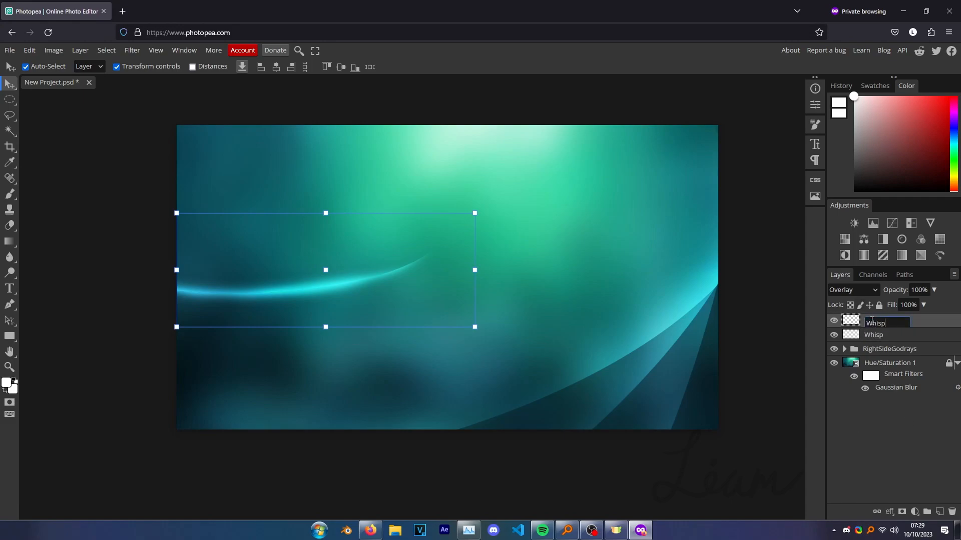
{"action": "double_click", "coordinate": [872, 335]}
{"action": "key", "text": "Right"}
{"action": "type", "text": "Left"}
{"action": "key", "text": "Return"}
Turn off Auto-Select and move the WhispRight streak across to the canvas's right edge.
{"action": "left_click_drag", "start_coordinate": [251, 288], "coordinate": [286, 293]}
{"action": "left_click", "coordinate": [26, 67]}
{"action": "left_click_drag", "start_coordinate": [197, 289], "coordinate": [462, 296]}
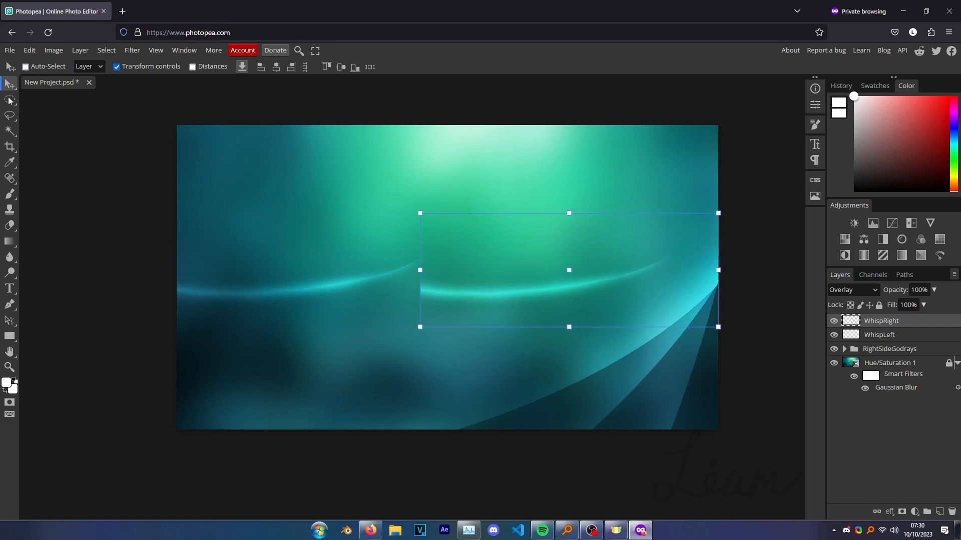
Flip the WhispRight layer horizontally and vertically so it arches upward toward the right edge.
{"action": "left_click", "coordinate": [27, 53]}
{"action": "mouse_move", "coordinate": [59, 273]}
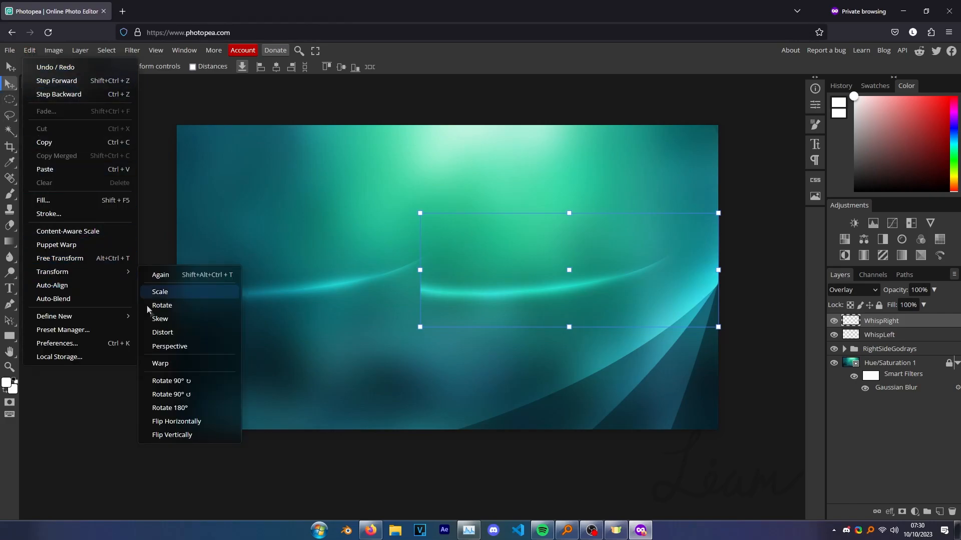
{"action": "left_click", "coordinate": [174, 422]}
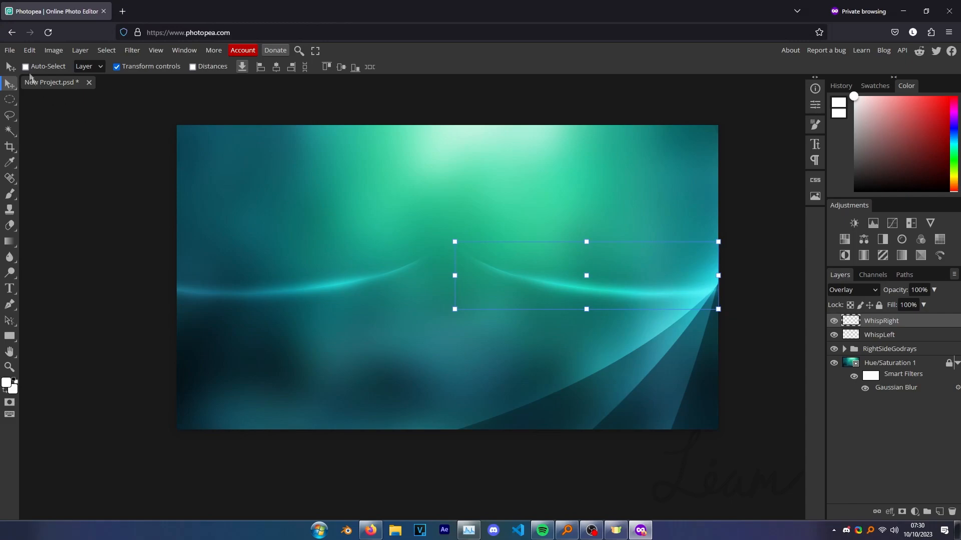
{"action": "left_click", "coordinate": [29, 50]}
{"action": "mouse_move", "coordinate": [82, 274]}
{"action": "left_click", "coordinate": [212, 426]}
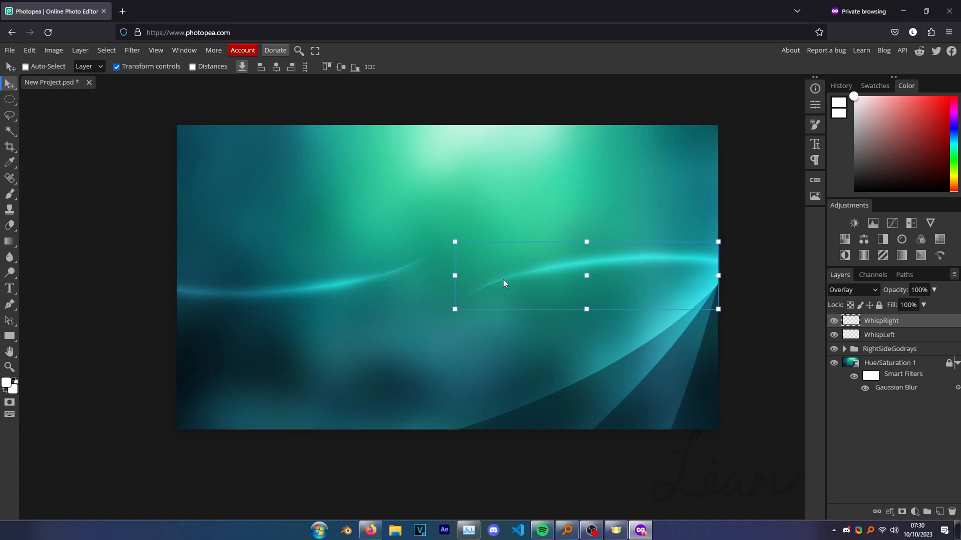
Move WhispRight up to sit higher than WhispLeft, and shift both whisps down together slightly.
{"action": "left_click_drag", "start_coordinate": [503, 279], "coordinate": [507, 206]}
{"action": "scroll", "coordinate": [494, 220], "scroll_direction": "up", "scroll_amount": 2}
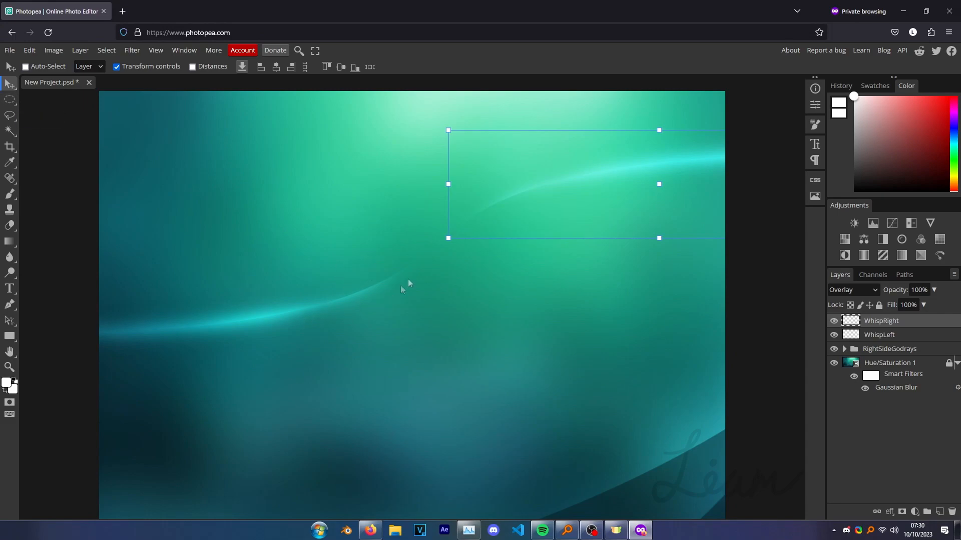
{"action": "scroll", "coordinate": [375, 257], "scroll_direction": "down", "scroll_amount": 2}
{"action": "scroll", "coordinate": [370, 251], "scroll_direction": "up", "scroll_amount": 1}
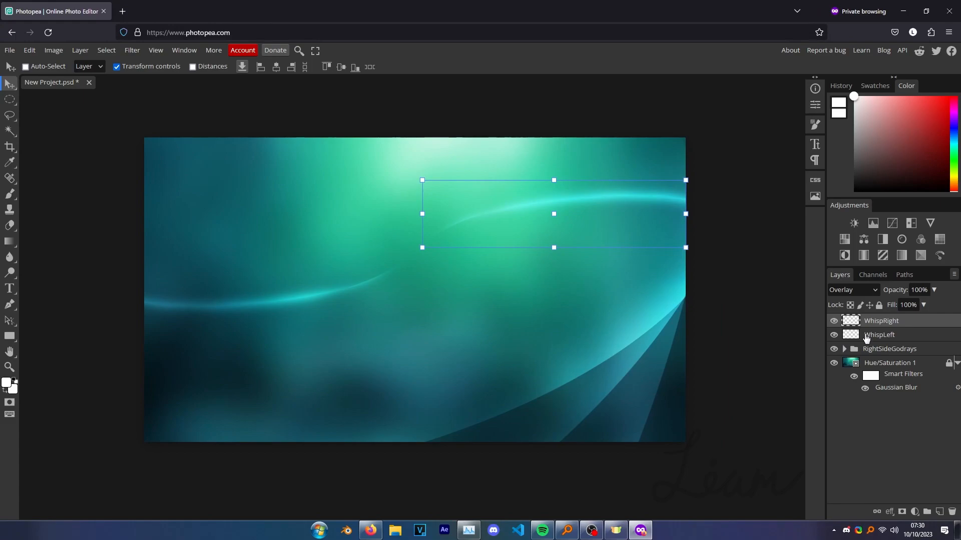
{"action": "left_click", "coordinate": [866, 338], "text": "ctrl"}
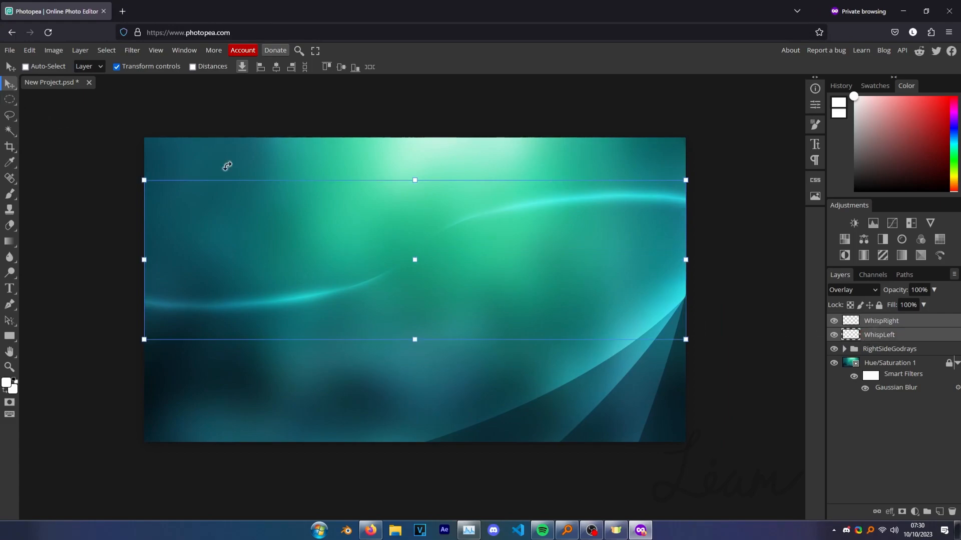
{"action": "left_click_drag", "start_coordinate": [458, 226], "coordinate": [463, 256]}
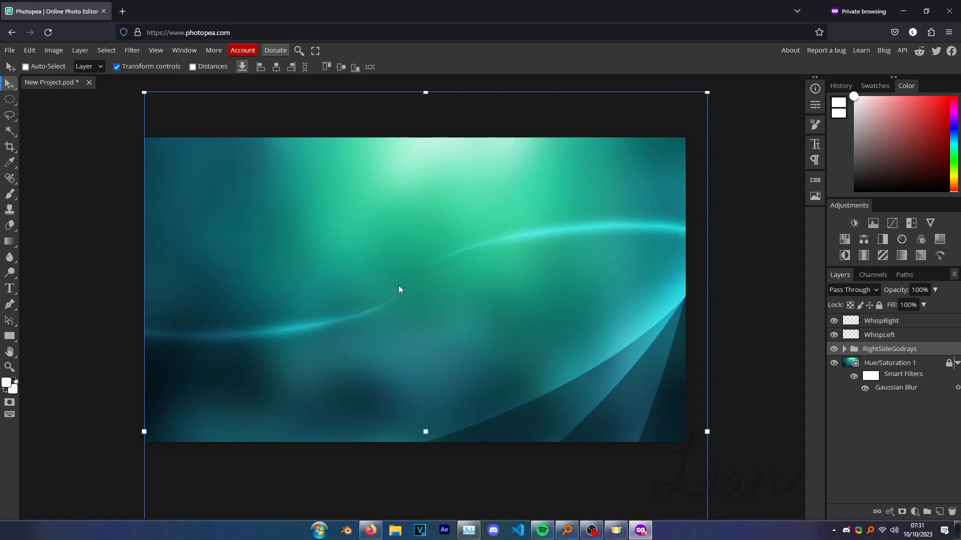
Group WhispRight and WhispLeft into a folder named Whisps and add a new empty layer above it.
{"action": "left_click", "coordinate": [873, 321]}
{"action": "left_click", "coordinate": [874, 335], "text": "shift"}
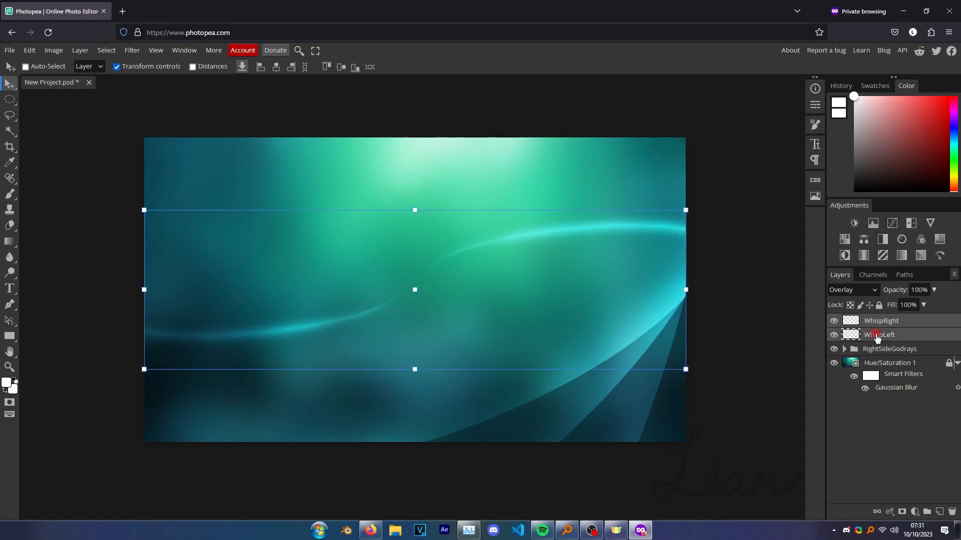
{"action": "left_click", "coordinate": [928, 512]}
{"action": "double_click", "coordinate": [871, 322]}
{"action": "type", "text": "Whisps"}
{"action": "key", "text": "Return"}
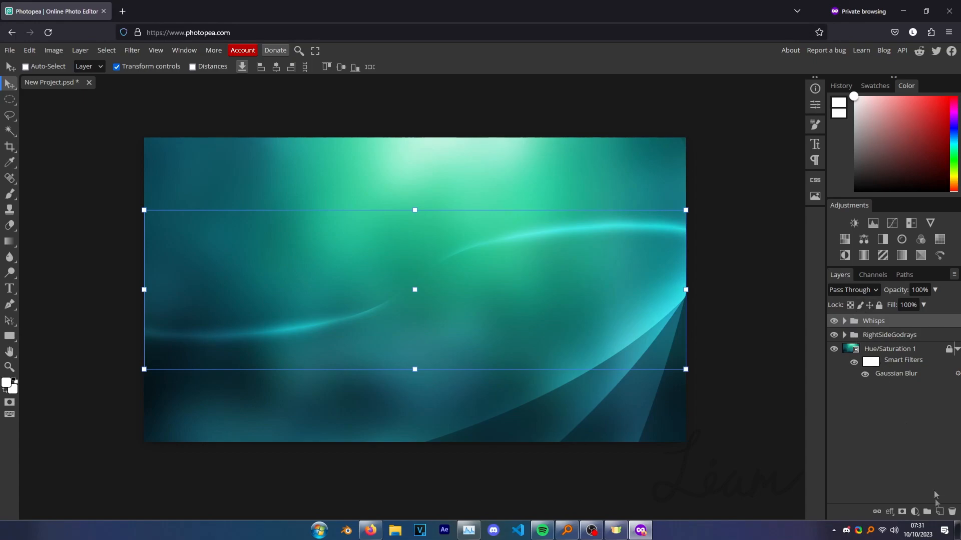
{"action": "left_click", "coordinate": [939, 513]}
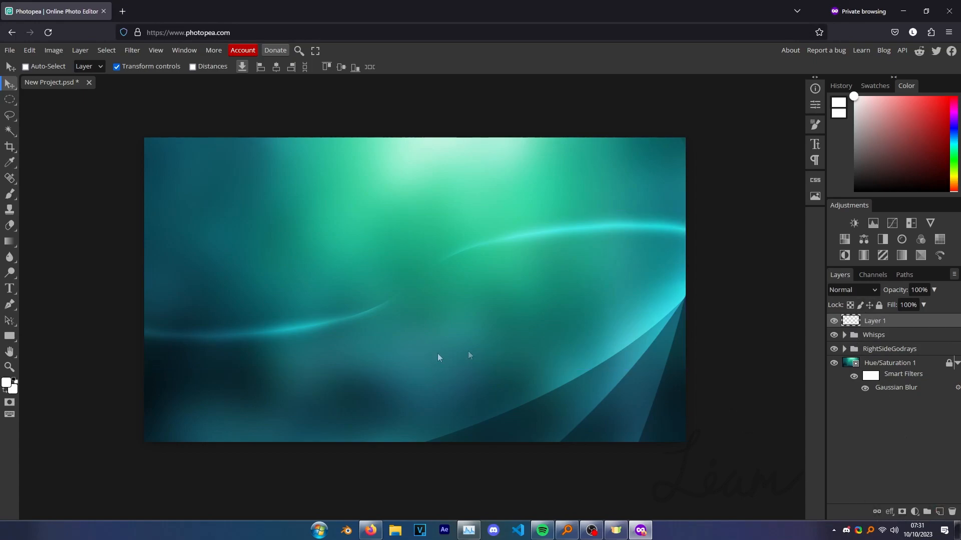
Draw a white-filled rectangle with rounded corners near the middle of the canvas.
{"action": "left_click", "coordinate": [9, 336]}
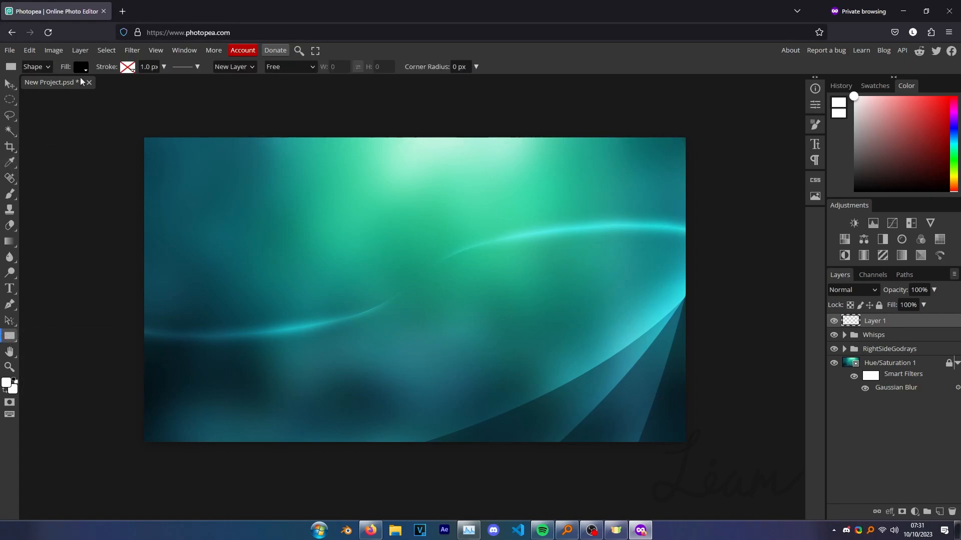
{"action": "left_click", "coordinate": [81, 69]}
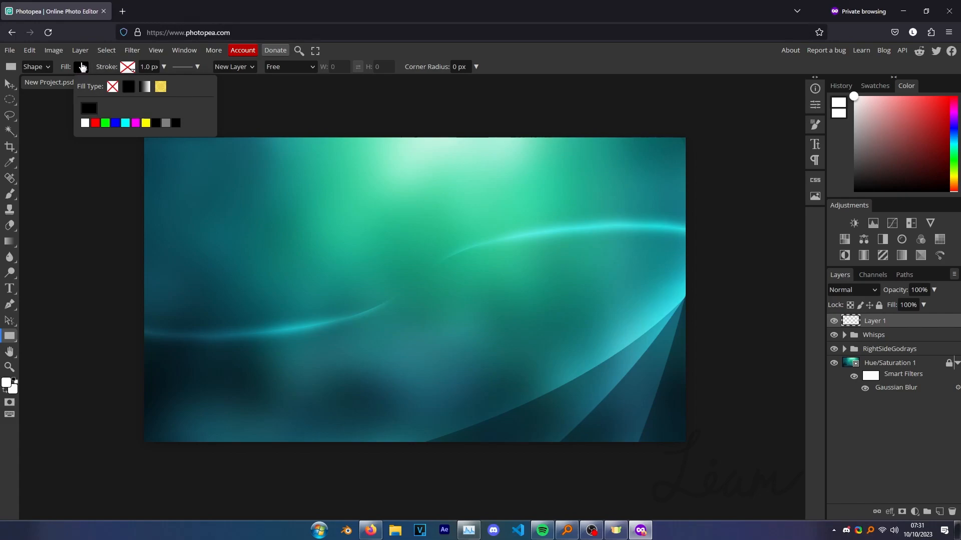
{"action": "left_click", "coordinate": [85, 122]}
{"action": "left_click_drag", "start_coordinate": [416, 66], "coordinate": [459, 70]}
{"action": "left_click_drag", "start_coordinate": [310, 236], "coordinate": [470, 362]}
Center the white rounded rectangle horizontally and vertically on the whole canvas and clear the selection.
{"action": "key", "text": "v"}
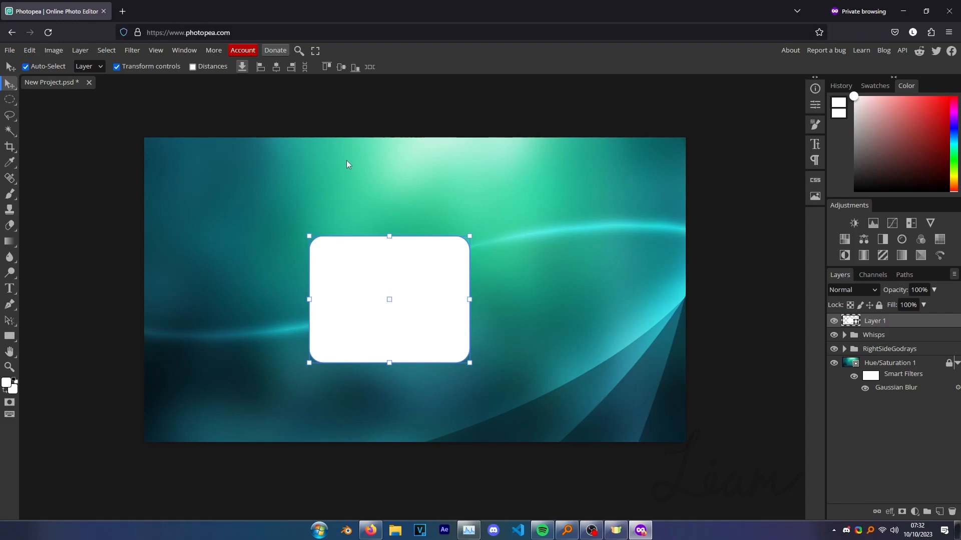
{"action": "key", "text": "ctrl+a"}
{"action": "left_click", "coordinate": [277, 70]}
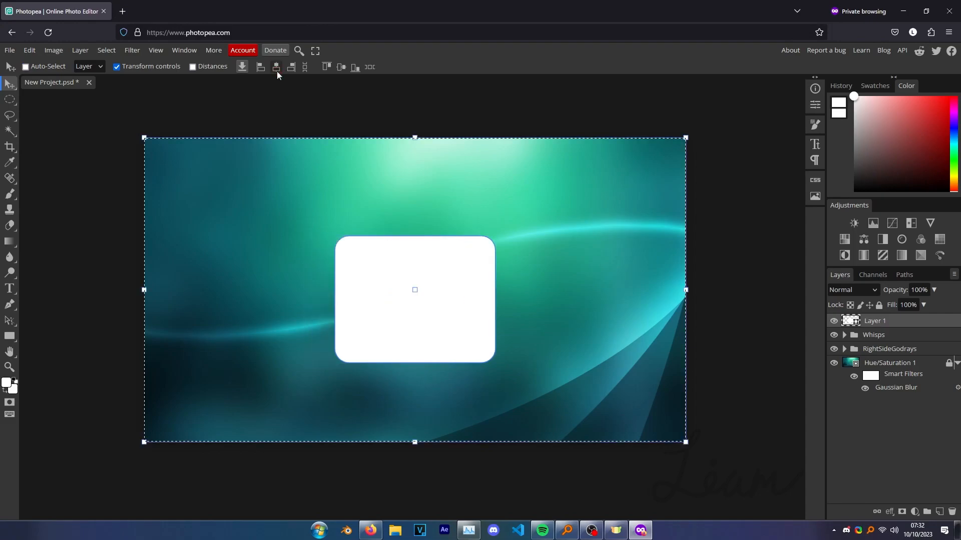
{"action": "left_click", "coordinate": [343, 68]}
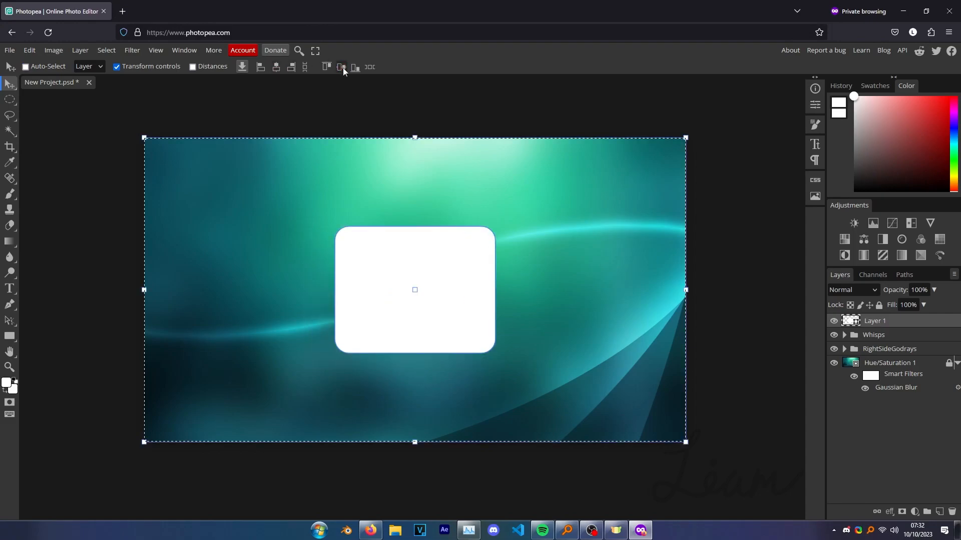
{"action": "key", "text": "ctrl+d"}
Rename the rounded rectangle's layer to Rectangle and set its Fill to 0%.
{"action": "left_click", "coordinate": [875, 323]}
{"action": "double_click", "coordinate": [874, 323]}
{"action": "type", "text": "Rectangle"}
{"action": "key", "text": "Return"}
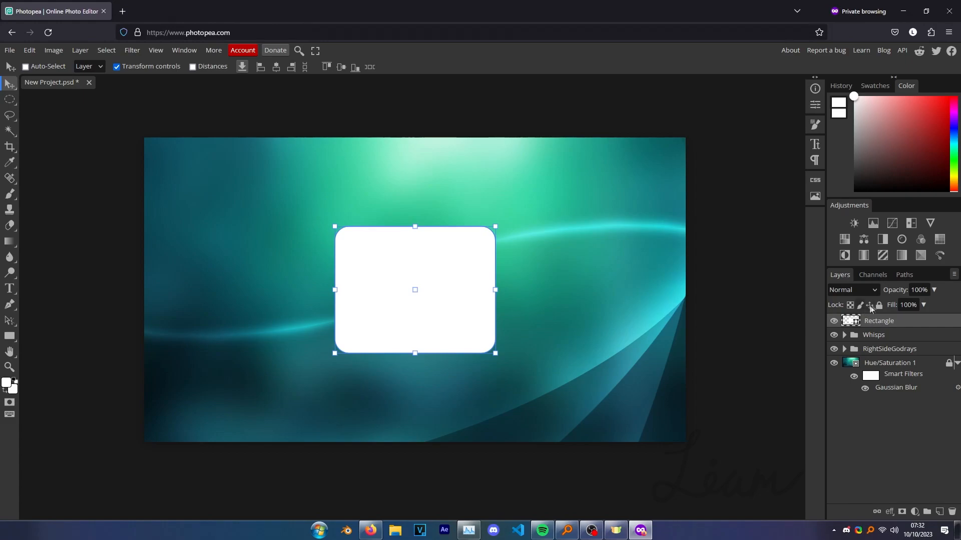
{"action": "left_click_drag", "start_coordinate": [891, 305], "coordinate": [809, 304]}
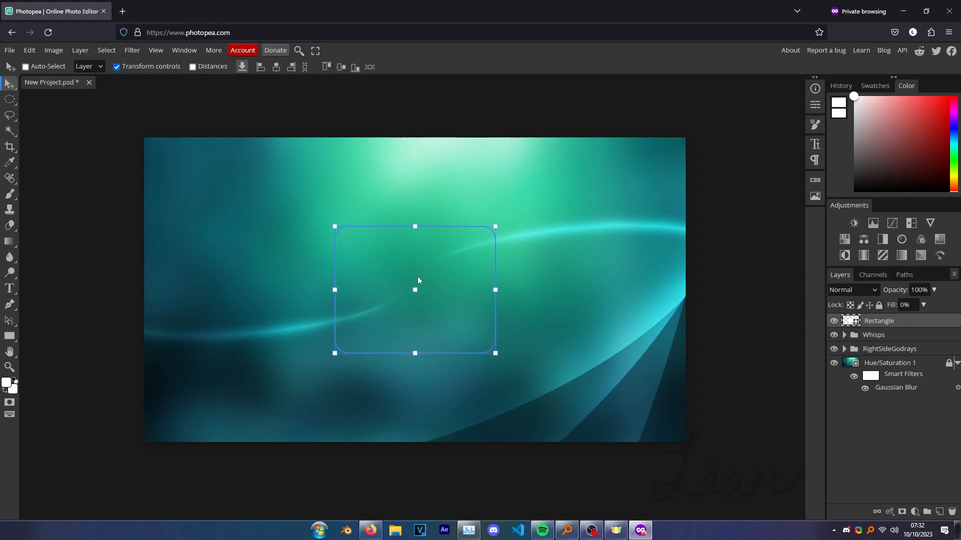
Add an Inner Glow effect to the Rectangle layer and set its color to white (ffffff).
{"action": "left_click", "coordinate": [890, 509]}
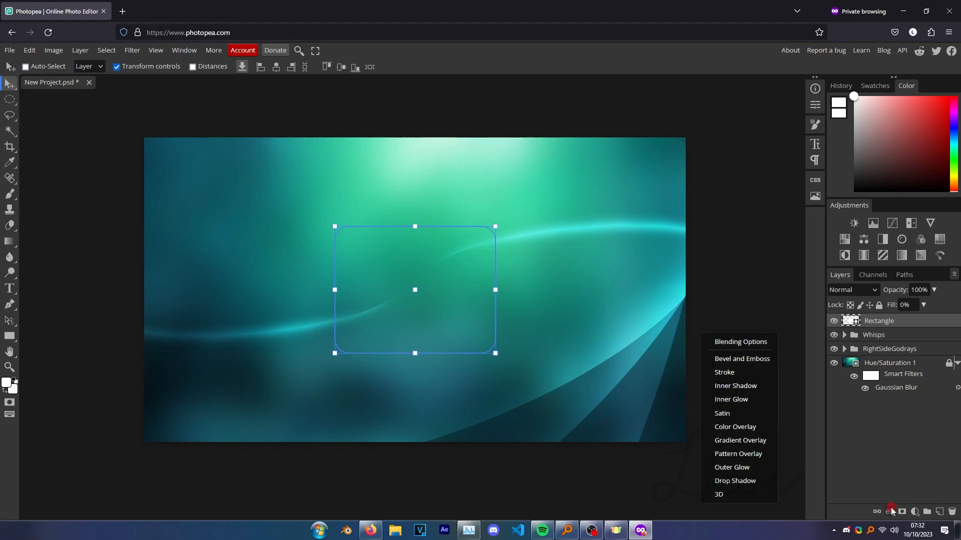
{"action": "left_click", "coordinate": [753, 398]}
{"action": "left_click_drag", "start_coordinate": [273, 132], "coordinate": [740, 170]}
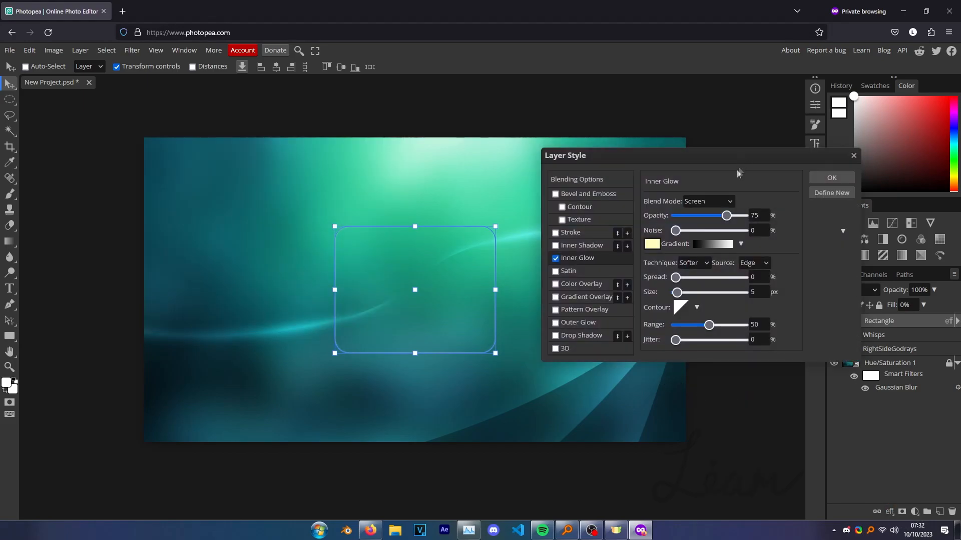
{"action": "left_click", "coordinate": [650, 245]}
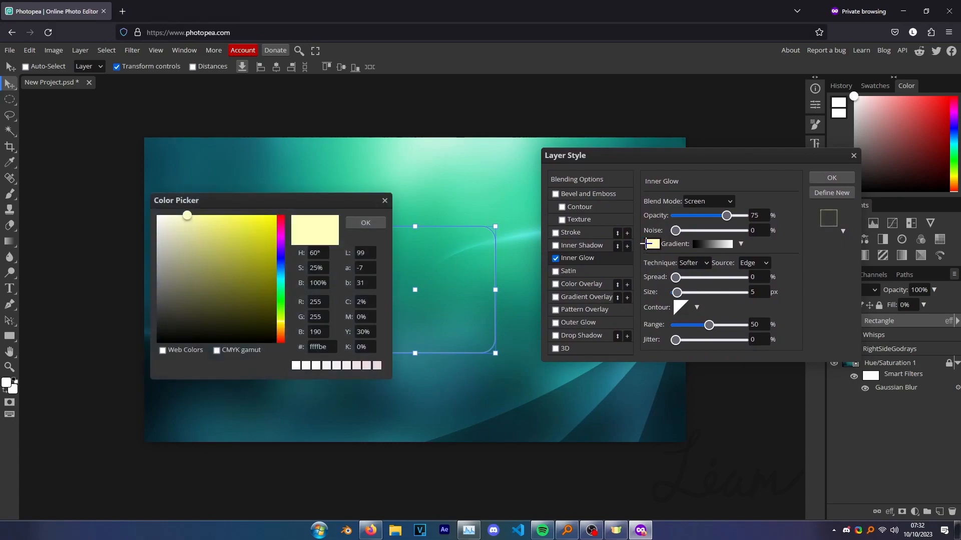
{"action": "left_click_drag", "start_coordinate": [177, 226], "coordinate": [153, 208]}
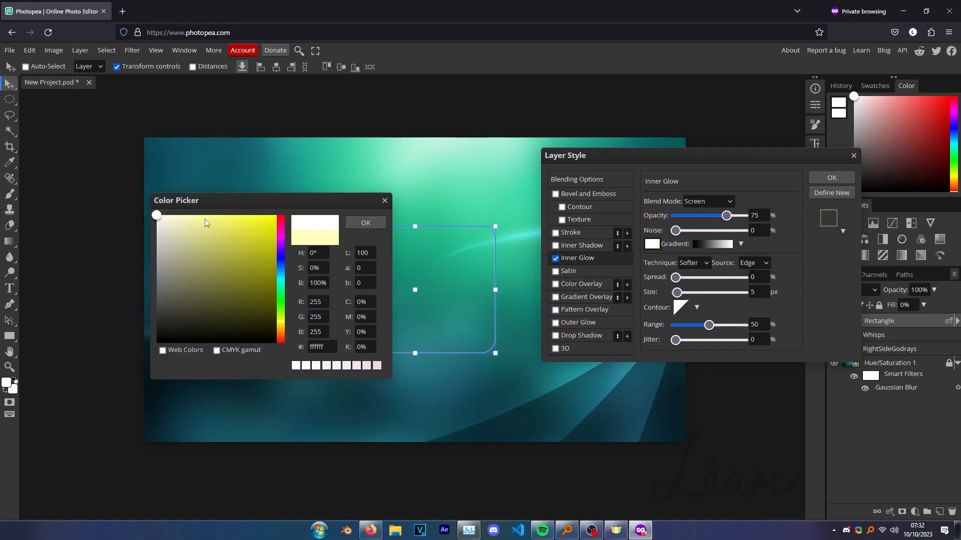
{"action": "left_click", "coordinate": [365, 222]}
Set the inner glow to Overlay blend mode with 100% opacity and a size of 100 px.
{"action": "left_click", "coordinate": [715, 202]}
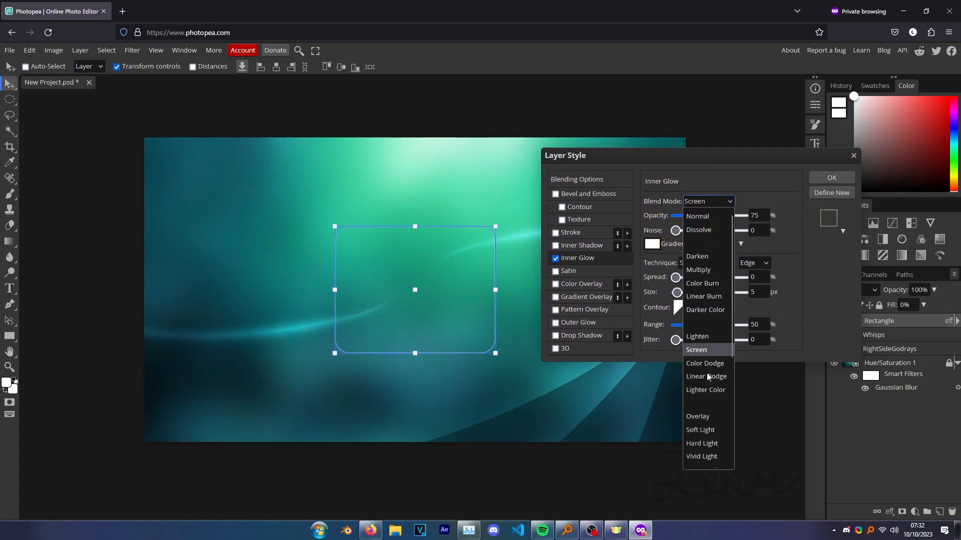
{"action": "left_click", "coordinate": [709, 415]}
{"action": "left_click_drag", "start_coordinate": [726, 216], "coordinate": [757, 218]}
{"action": "left_click_drag", "start_coordinate": [679, 296], "coordinate": [744, 291]}
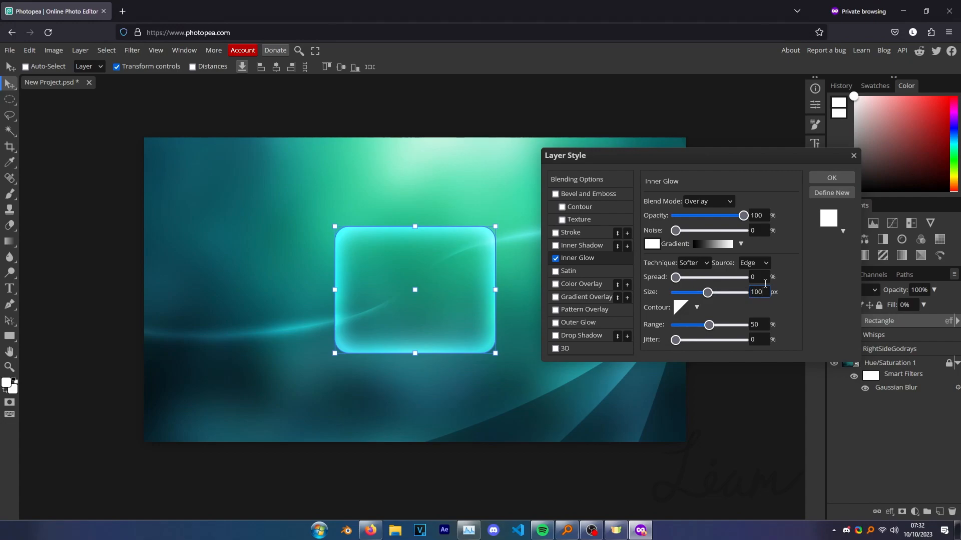
{"action": "left_click", "coordinate": [758, 279]}
Enable an Outer Glow on the Rectangle layer with a white color and a size of 20 px.
{"action": "left_click", "coordinate": [556, 325]}
{"action": "left_click", "coordinate": [652, 247]}
{"action": "left_click_drag", "start_coordinate": [201, 230], "coordinate": [155, 214]}
{"action": "left_click", "coordinate": [366, 223]}
{"action": "left_click_drag", "start_coordinate": [678, 294], "coordinate": [683, 293]}
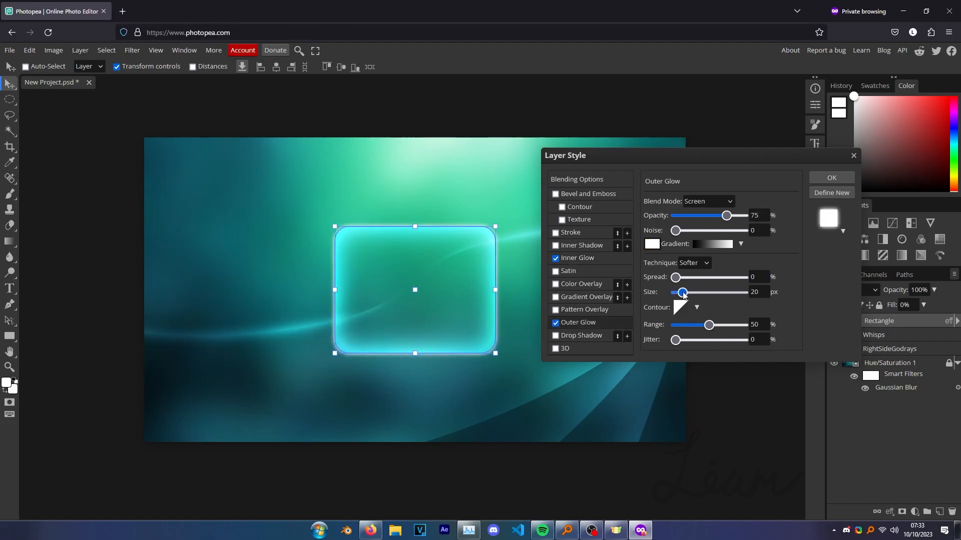
Set the outer glow to 100% opacity and Overlay blend mode, and apply the layer style.
{"action": "left_click_drag", "start_coordinate": [740, 217], "coordinate": [763, 215]}
{"action": "left_click", "coordinate": [702, 201]}
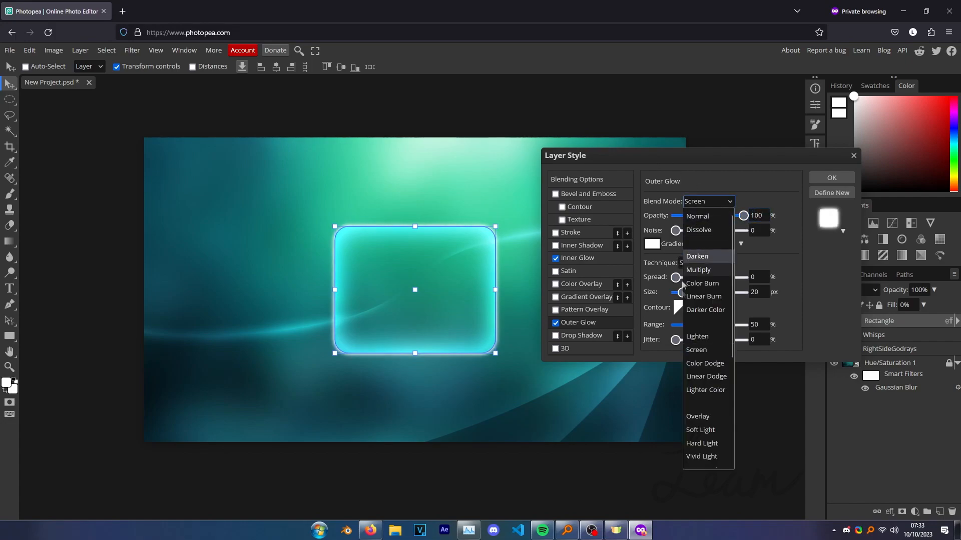
{"action": "left_click", "coordinate": [708, 418]}
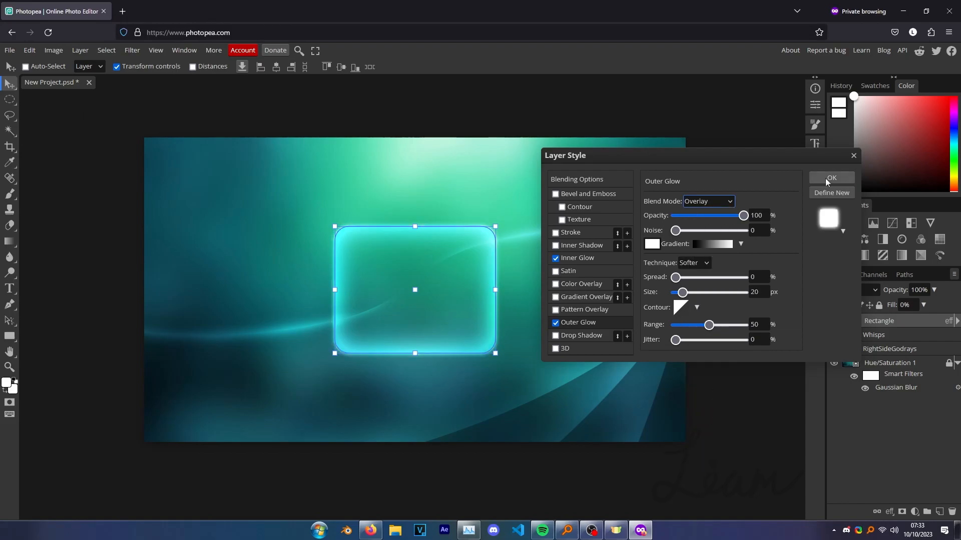
{"action": "left_click", "coordinate": [826, 178]}
Expand the Rectangle layer's effects and strengthen its inner glow.
{"action": "left_click", "coordinate": [10, 99]}
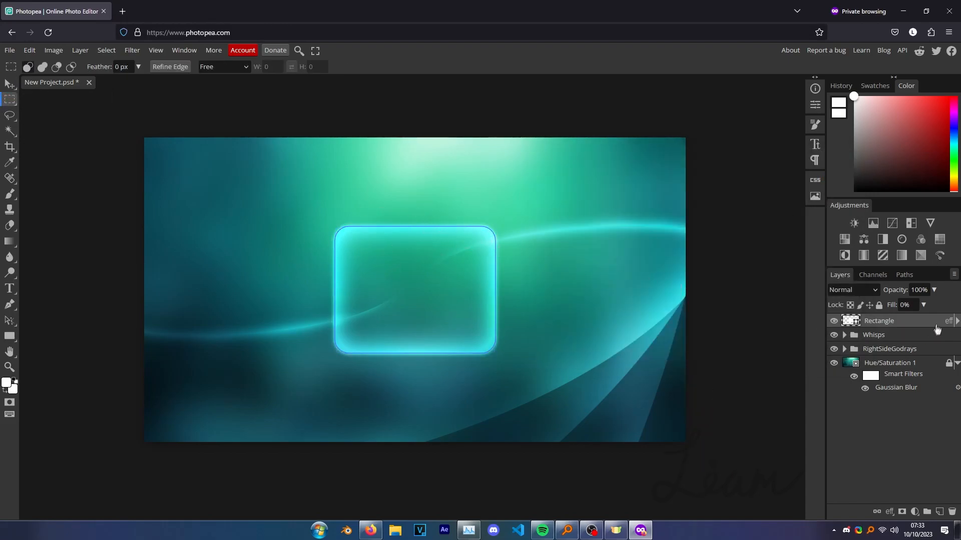
{"action": "left_click", "coordinate": [957, 321]}
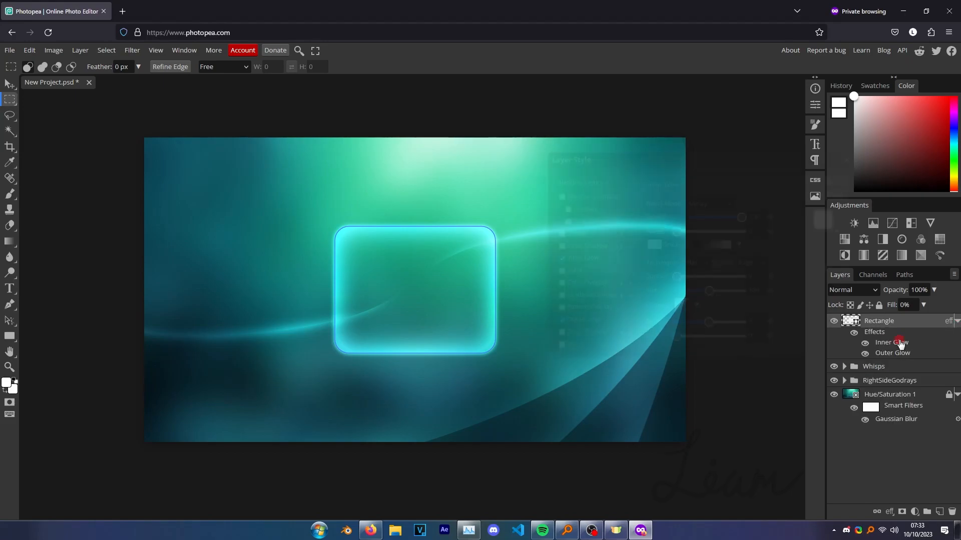
{"action": "double_click", "coordinate": [896, 342]}
{"action": "key", "text": "Return"}
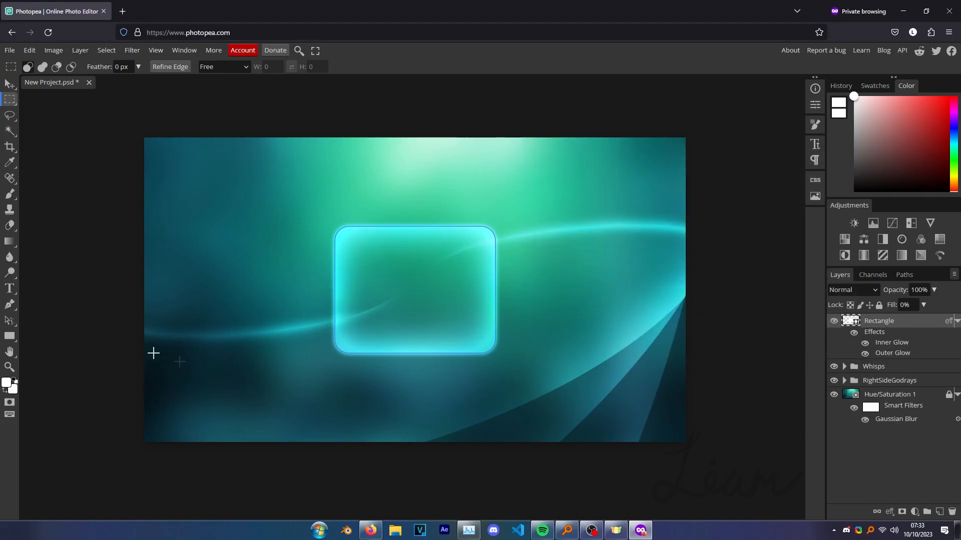
Switch to File Explorer, open the Segoe UI folder in Downloads and select its four font files.
{"action": "left_click", "coordinate": [9, 289]}
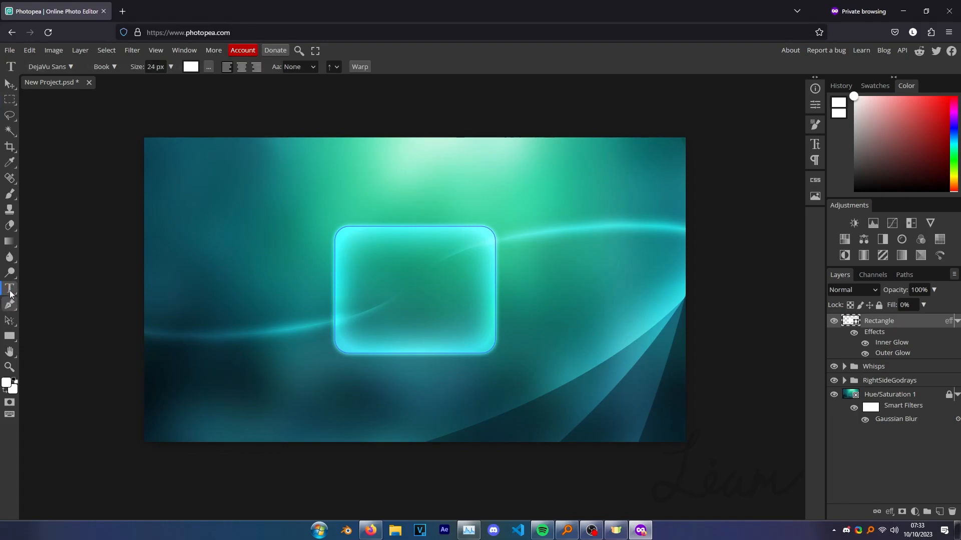
{"action": "key", "text": "super+e"}
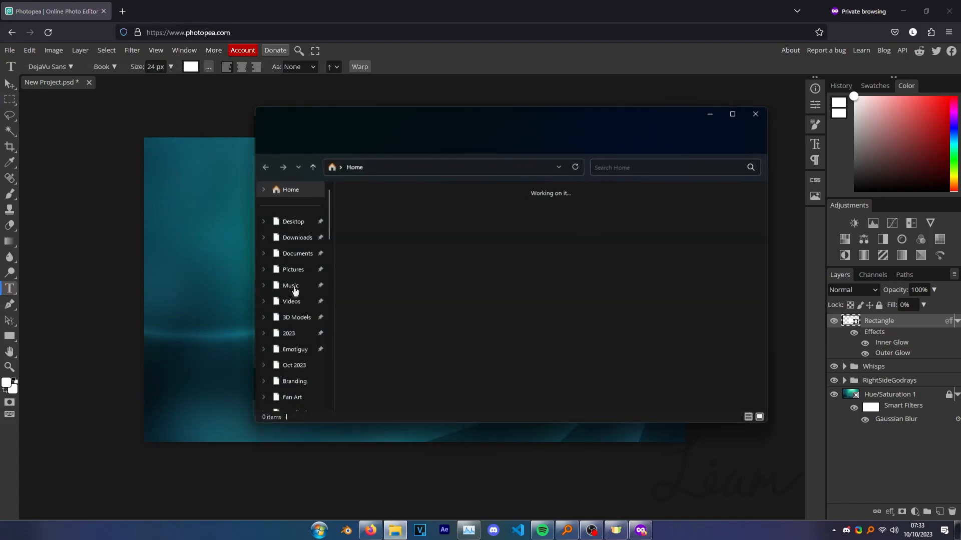
{"action": "left_click", "coordinate": [301, 234]}
{"action": "double_click", "coordinate": [419, 209]}
{"action": "left_click_drag", "start_coordinate": [435, 121], "coordinate": [725, 132]}
{"action": "left_click_drag", "start_coordinate": [729, 325], "coordinate": [670, 232]}
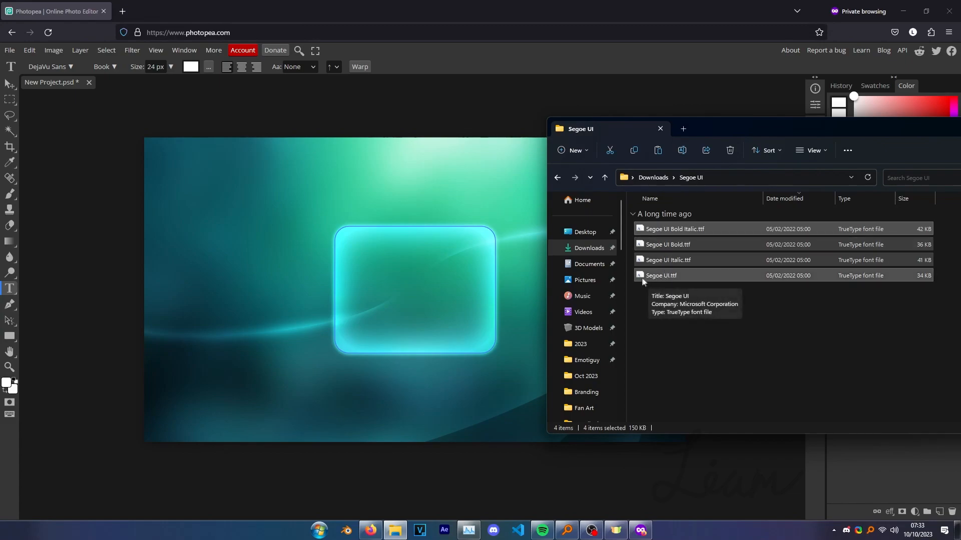
Load the selected Segoe UI fonts into Photopea and keep Segoe UI.ttf for future sessions.
{"action": "left_click_drag", "start_coordinate": [648, 276], "coordinate": [436, 315]}
{"action": "left_click", "coordinate": [437, 303]}
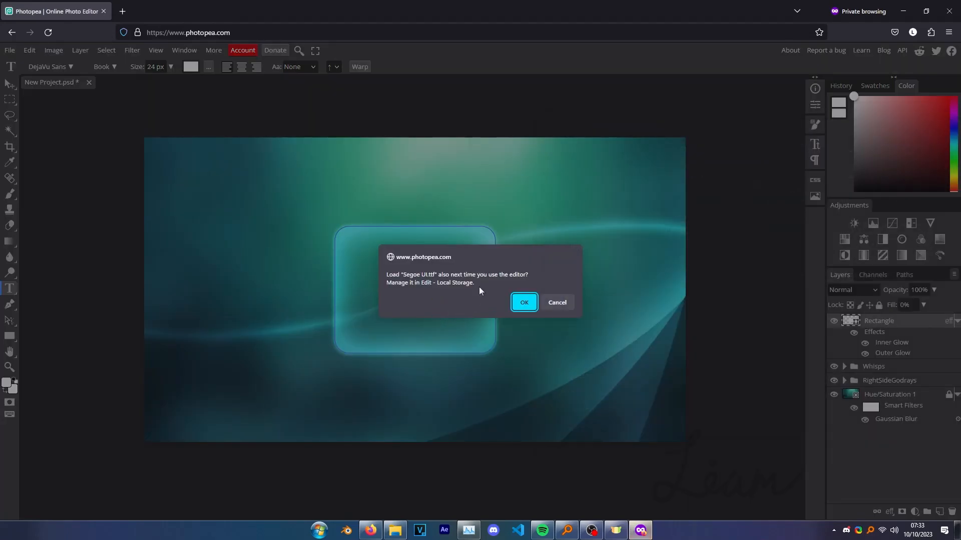
{"action": "left_click", "coordinate": [523, 302]}
Find Segoe UI by searching the font list and set it as the text font.
{"action": "left_click", "coordinate": [55, 67]}
{"action": "left_click", "coordinate": [97, 102]}
{"action": "type", "text": "segoe"}
{"action": "left_click", "coordinate": [104, 123]}
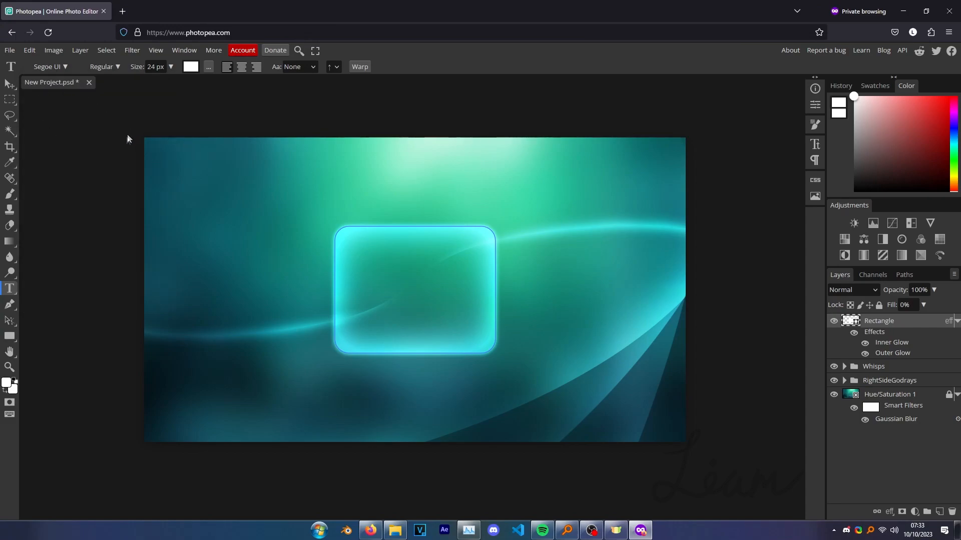
Add the text "hello world." on two lines at the canvas's upper left, sized 202 px in Italic.
{"action": "left_click", "coordinate": [202, 191]}
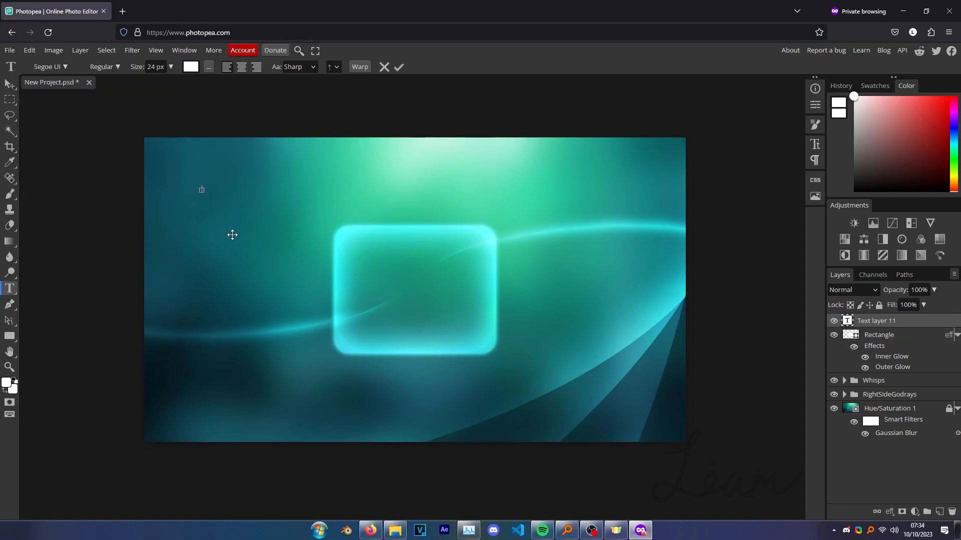
{"action": "type", "text": "hello world."}
{"action": "key", "text": "ctrl+a"}
{"action": "left_click_drag", "start_coordinate": [136, 66], "coordinate": [225, 67]}
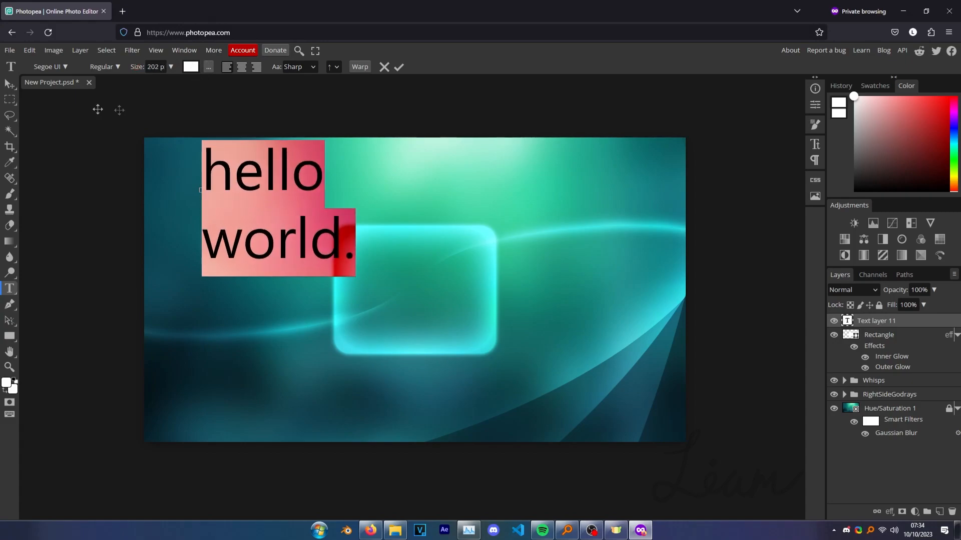
{"action": "left_click", "coordinate": [96, 68]}
{"action": "left_click", "coordinate": [121, 95]}
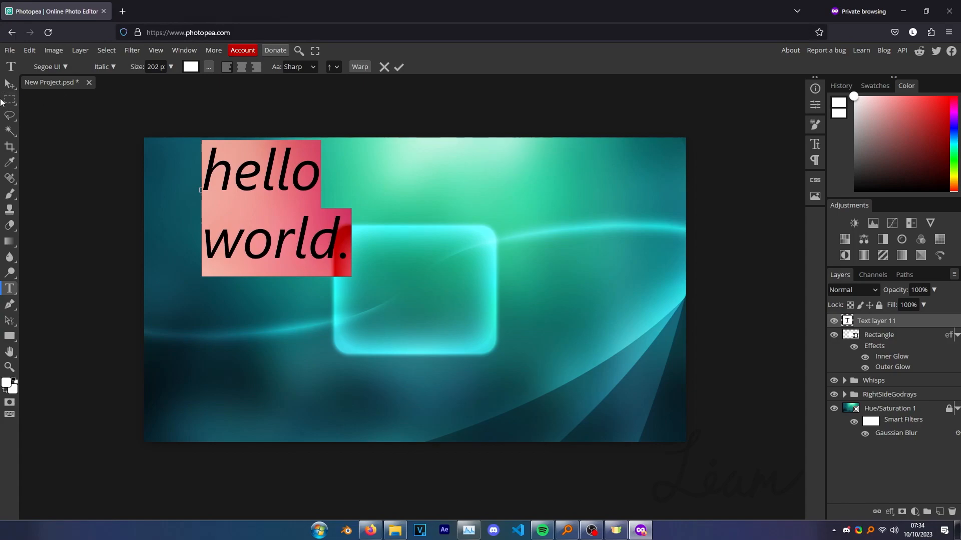
Move the text down a little and tighten it with 149 px leading and -100% tracking.
{"action": "left_click", "coordinate": [10, 85]}
{"action": "left_click_drag", "start_coordinate": [230, 174], "coordinate": [222, 240]}
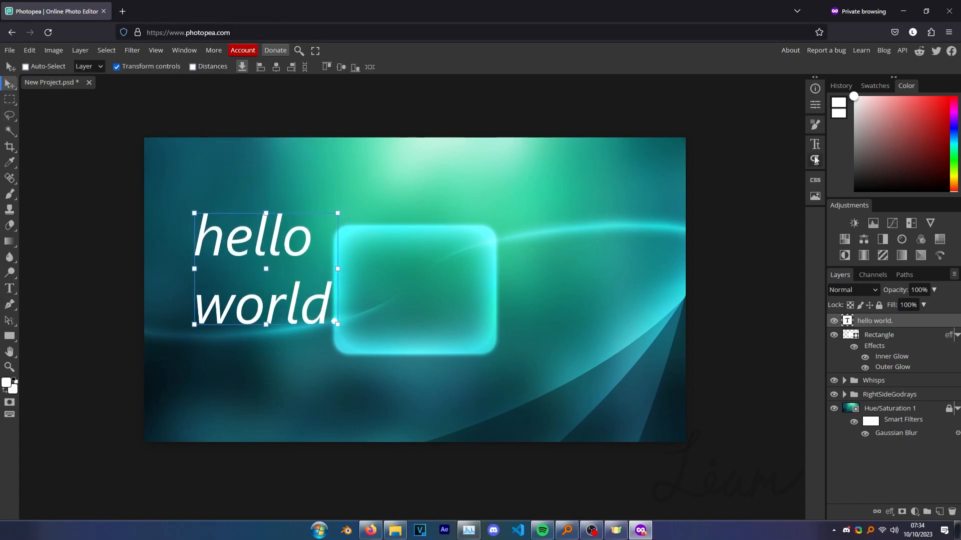
{"action": "left_click", "coordinate": [814, 144]}
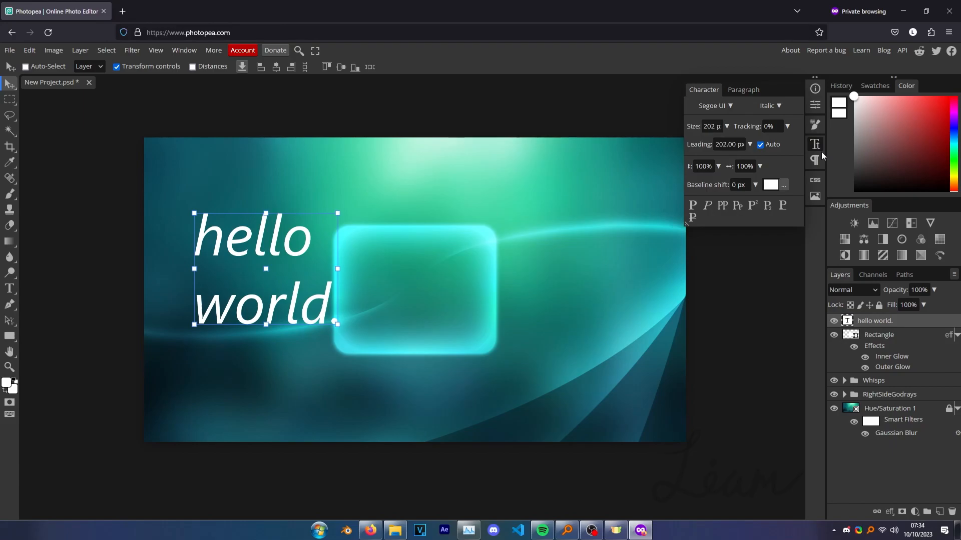
{"action": "left_click_drag", "start_coordinate": [696, 146], "coordinate": [665, 146]}
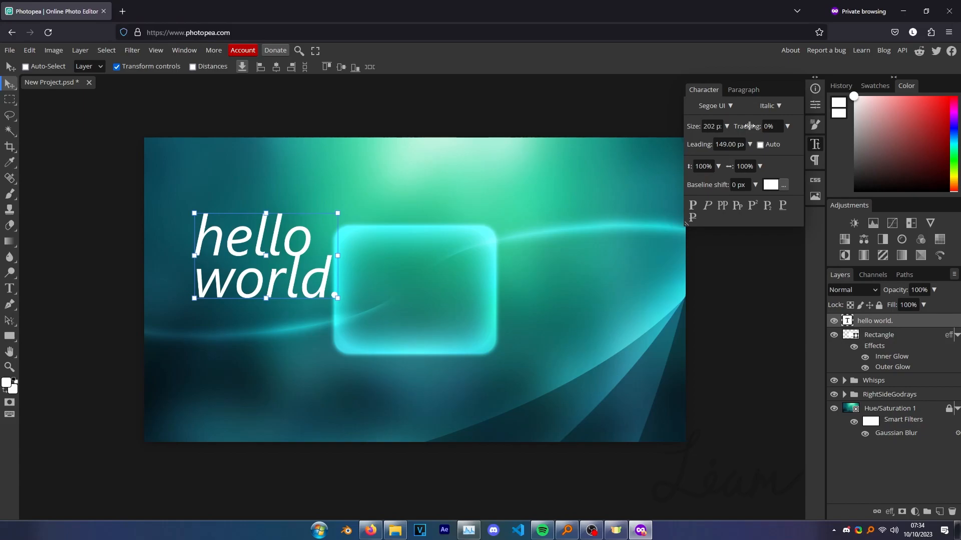
{"action": "left_click_drag", "start_coordinate": [749, 126], "coordinate": [697, 127]}
Place the hello world. layer beneath Rectangle and fit the text centered inside the glowing frame, scaled to 116.56%.
{"action": "left_click_drag", "start_coordinate": [265, 242], "coordinate": [308, 288]}
{"action": "left_click_drag", "start_coordinate": [846, 324], "coordinate": [853, 379]}
{"action": "left_click_drag", "start_coordinate": [321, 328], "coordinate": [441, 316]}
{"action": "left_click_drag", "start_coordinate": [417, 247], "coordinate": [418, 240]}
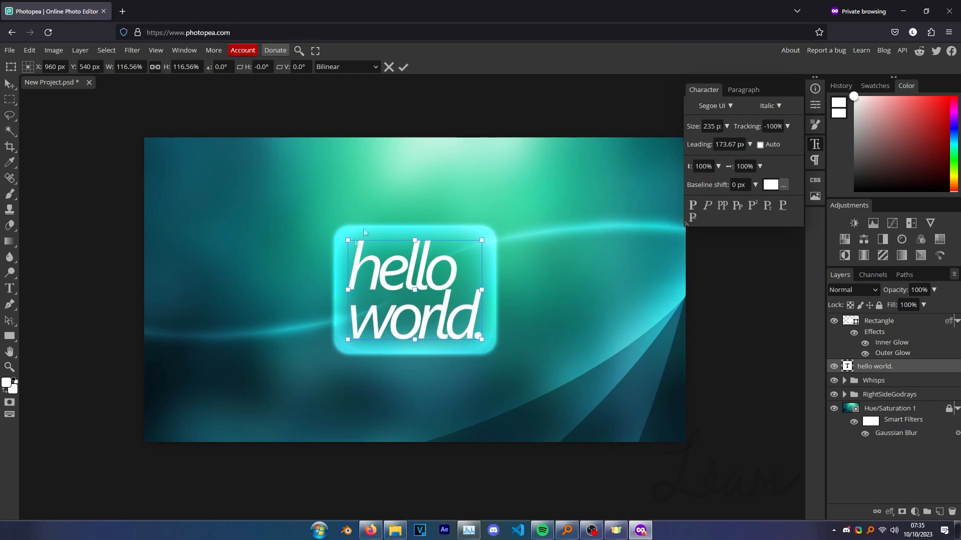
{"action": "key", "text": "Return"}
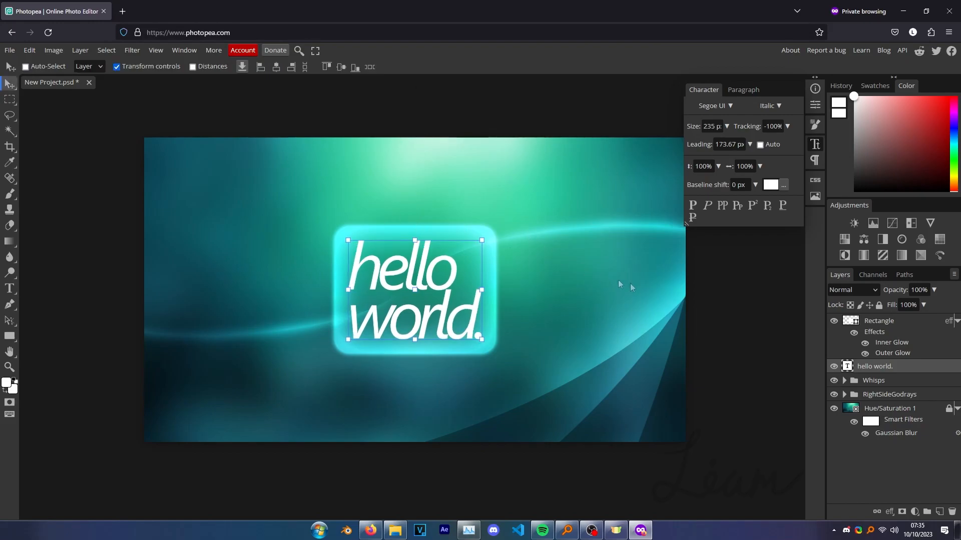
Set the hello world. layer's fill to 0% and copy the Rectangle's glow layer style onto it.
{"action": "left_click_drag", "start_coordinate": [894, 304], "coordinate": [851, 306]}
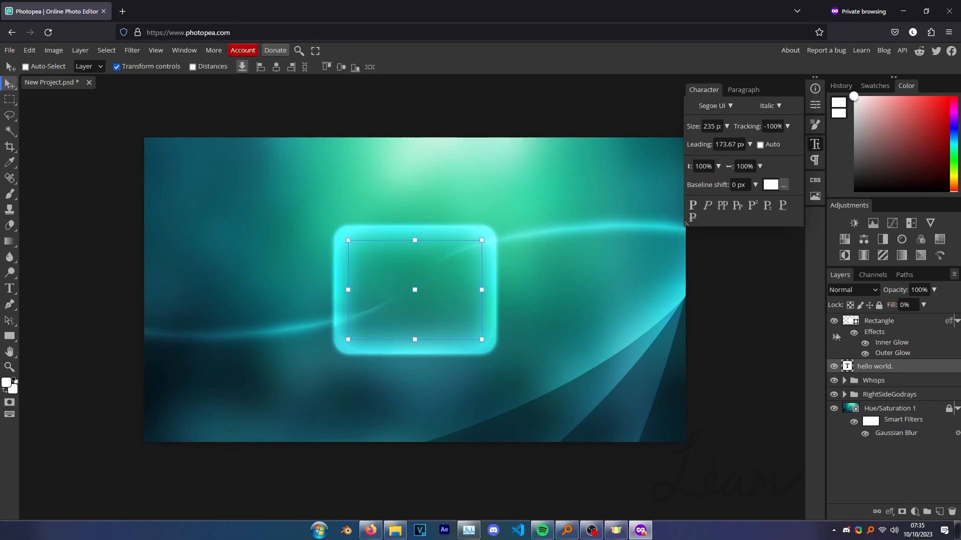
{"action": "right_click", "coordinate": [876, 335]}
{"action": "mouse_move", "coordinate": [759, 292]}
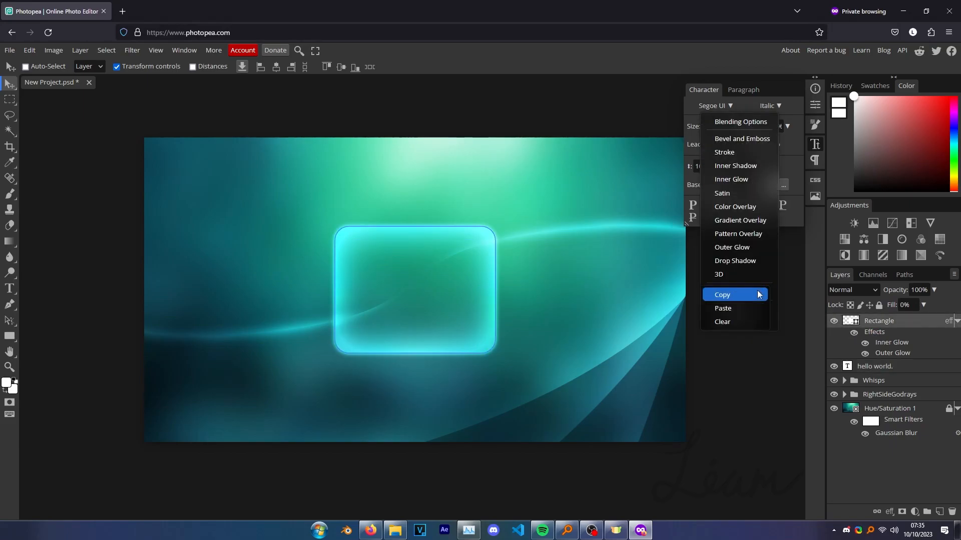
{"action": "left_click", "coordinate": [727, 295]}
{"action": "right_click", "coordinate": [864, 368]}
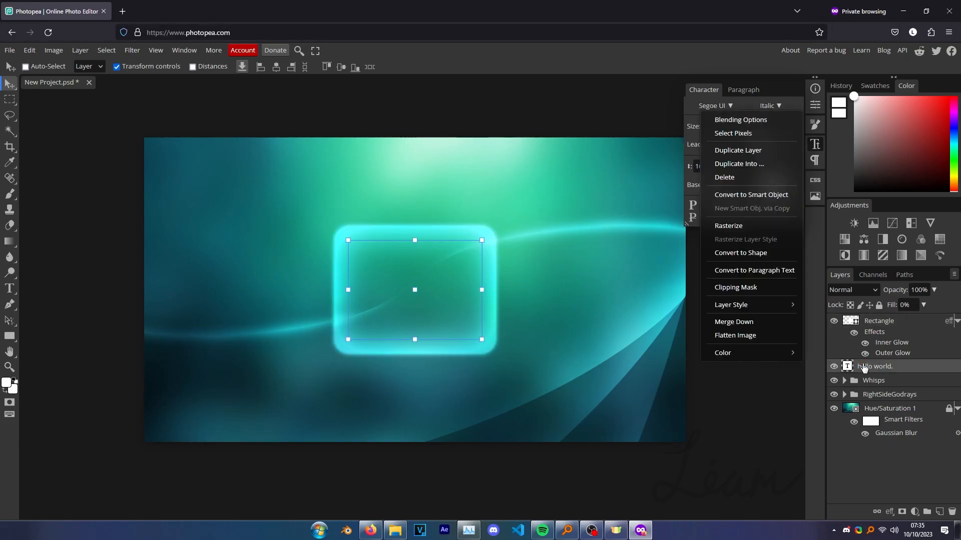
{"action": "left_click", "coordinate": [735, 322]}
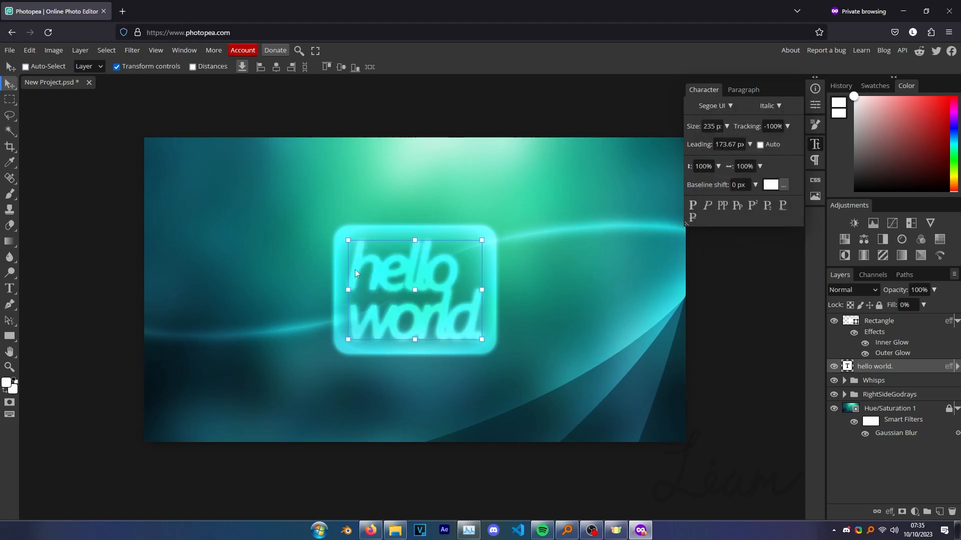
Shrink the hello world. text's inner glow, set its outer glow to 7 px at 76% opacity, and blend the layer in Overlay.
{"action": "left_click", "coordinate": [957, 367]}
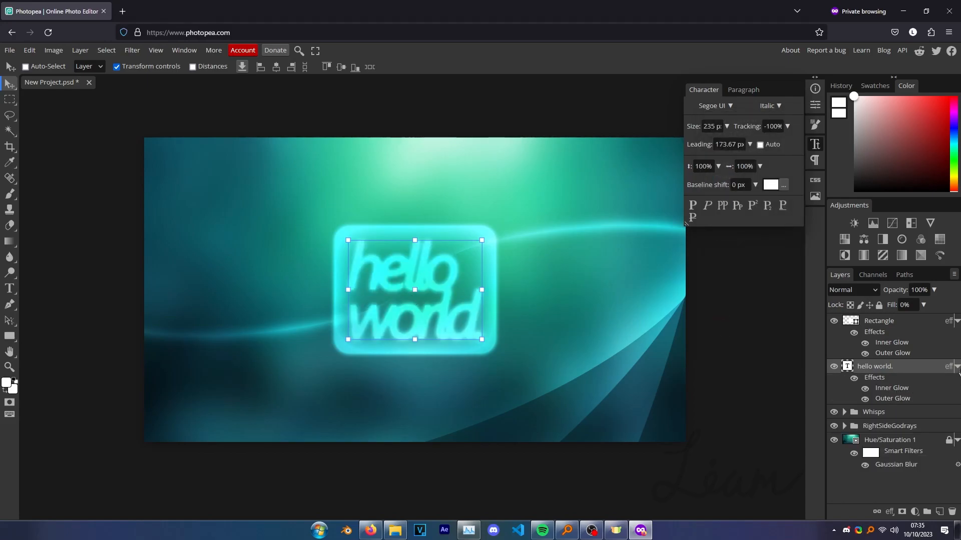
{"action": "double_click", "coordinate": [895, 389]}
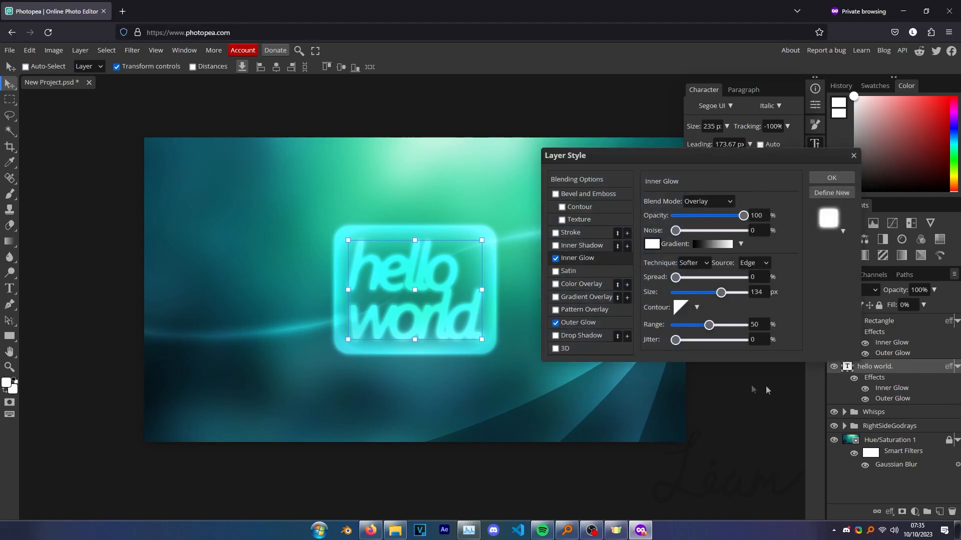
{"action": "left_click_drag", "start_coordinate": [721, 293], "coordinate": [678, 293]}
{"action": "left_click", "coordinate": [587, 322]}
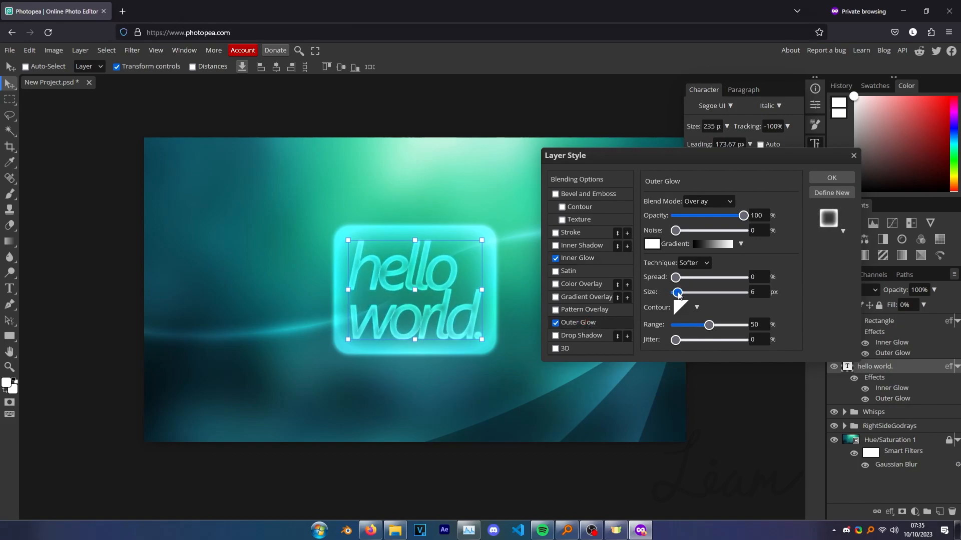
{"action": "left_click_drag", "start_coordinate": [744, 216], "coordinate": [733, 218]}
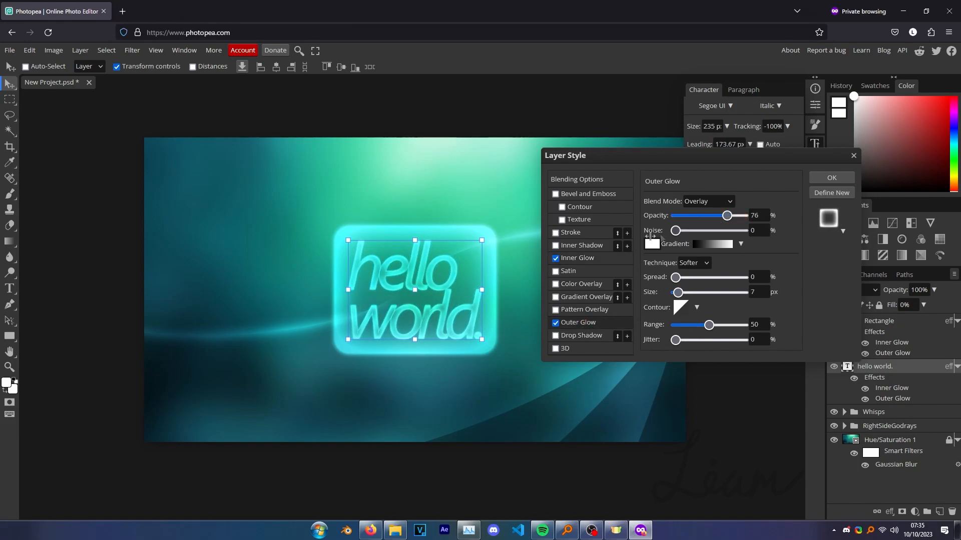
{"action": "left_click", "coordinate": [585, 260]}
{"action": "left_click_drag", "start_coordinate": [682, 293], "coordinate": [680, 295]}
{"action": "left_click", "coordinate": [832, 178]}
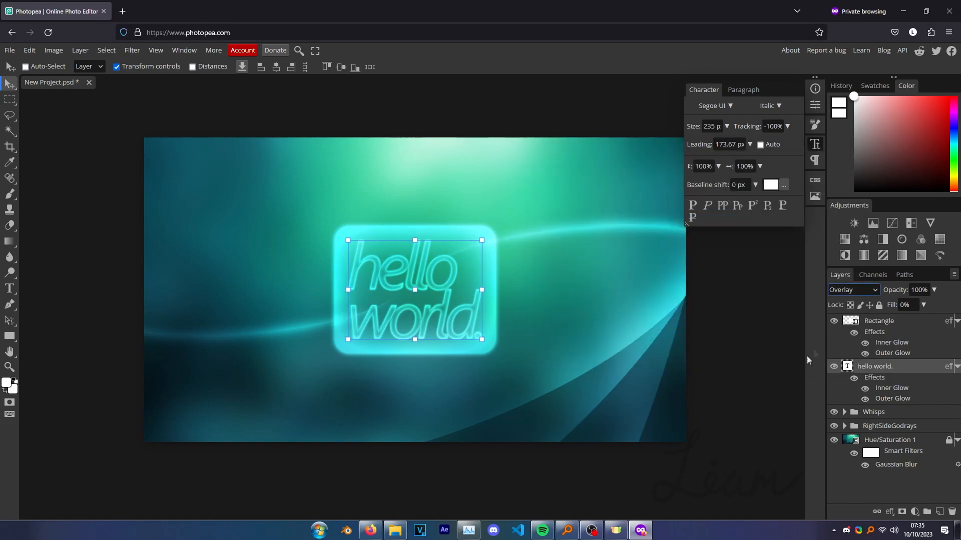
Set the Rectangle layer's blend mode to Overlay and add a layer mask for painting with the Brush.
{"action": "left_click", "coordinate": [875, 321]}
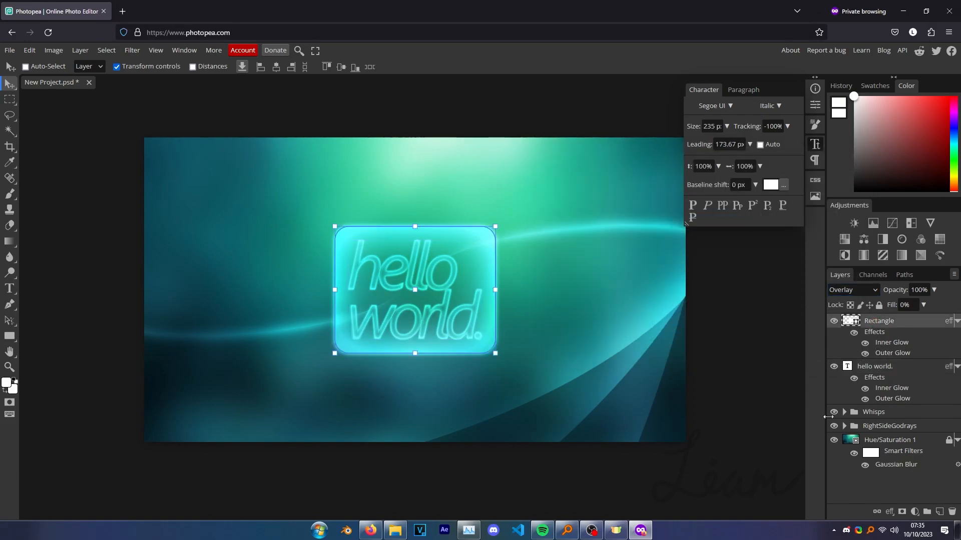
{"action": "left_click", "coordinate": [903, 512]}
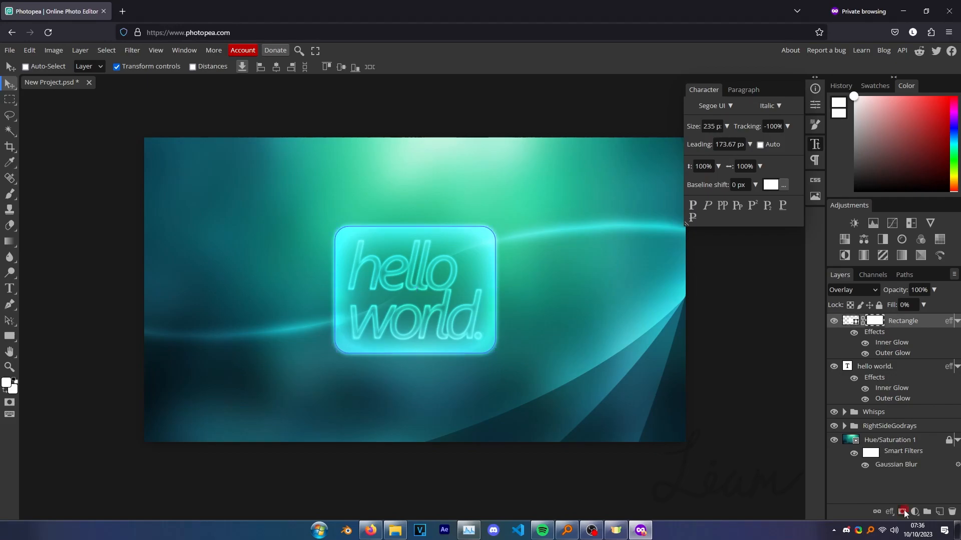
{"action": "left_click", "coordinate": [10, 194]}
{"action": "key", "text": "d"}
{"action": "left_click_drag", "start_coordinate": [364, 214], "coordinate": [472, 353]}
{"action": "key", "text": "ctrl+z"}
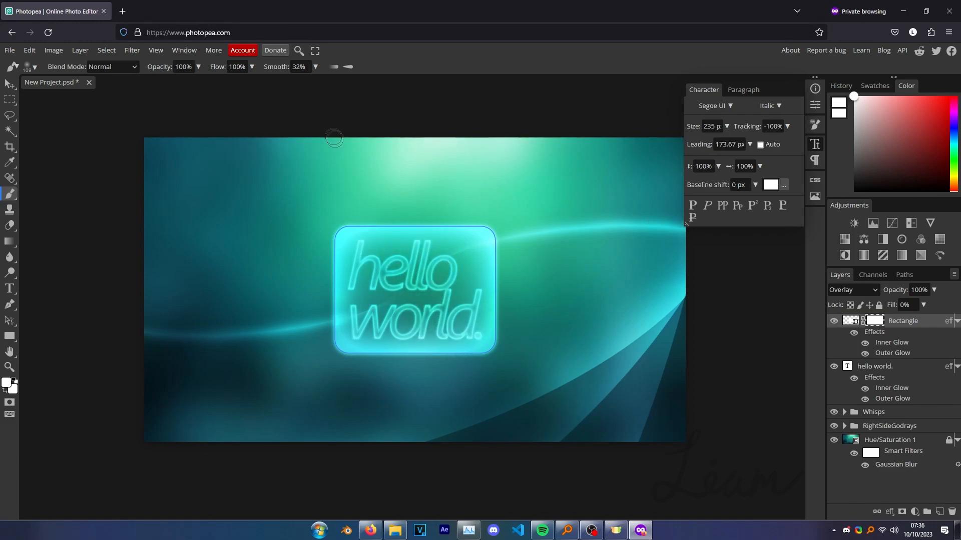
{"action": "left_click_drag", "start_coordinate": [409, 326], "coordinate": [326, 389]}
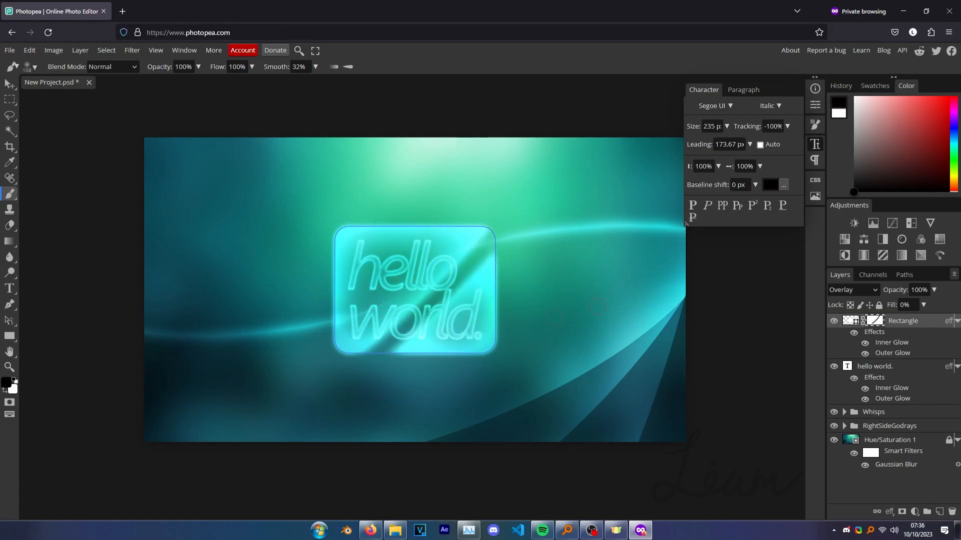
{"action": "left_click_drag", "start_coordinate": [880, 131], "coordinate": [851, 94]}
{"action": "mouse_move", "coordinate": [508, 239]}
{"action": "left_mouse_down"}
{"action": "mouse_move", "coordinate": [441, 271]}
{"action": "mouse_move", "coordinate": [345, 355]}
{"action": "left_mouse_up"}
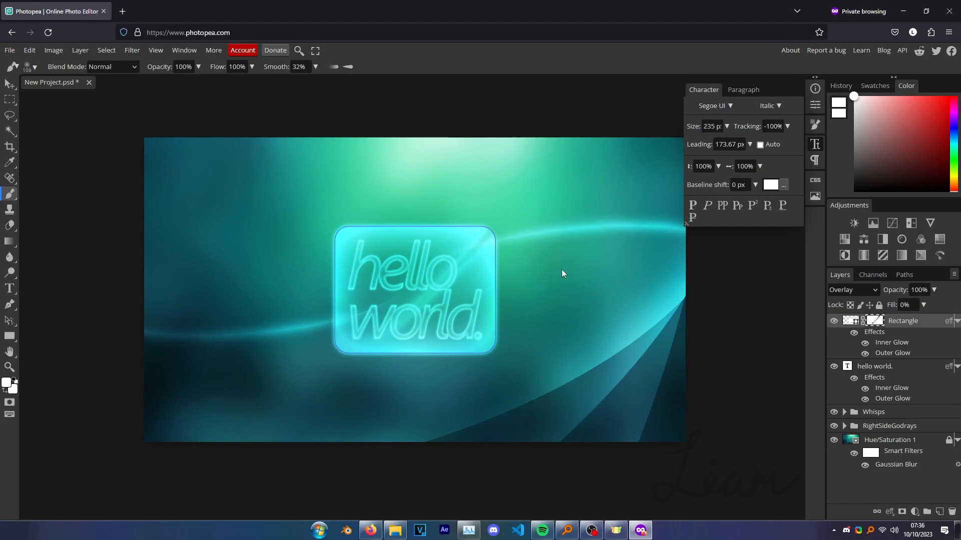
{"action": "key", "text": "ctrl+z"}
{"action": "key", "text": "ctrl+z"}
Enlarge the brush and paint black on the Rectangle's mask around the frame to soften parts of its glow.
{"action": "left_click_drag", "start_coordinate": [475, 242], "coordinate": [527, 239]}
{"action": "left_click_drag", "start_coordinate": [519, 350], "coordinate": [526, 251]}
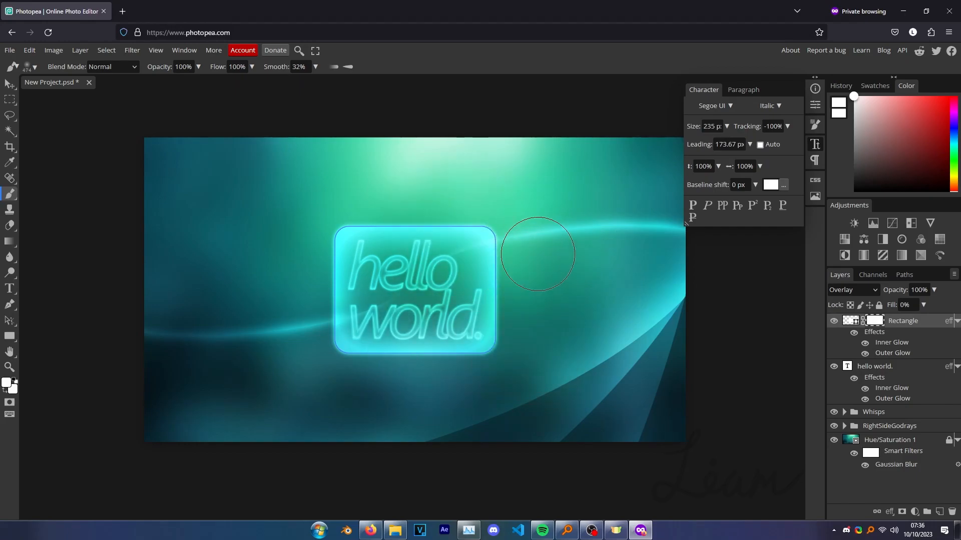
{"action": "left_click_drag", "start_coordinate": [869, 168], "coordinate": [833, 208]}
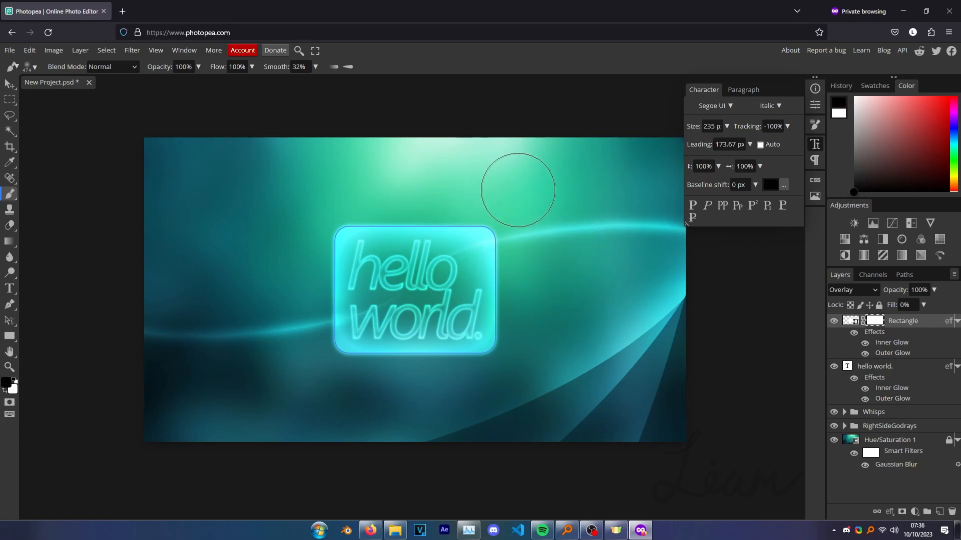
{"action": "left_click_drag", "start_coordinate": [515, 403], "coordinate": [398, 402]}
{"action": "left_click_drag", "start_coordinate": [358, 215], "coordinate": [291, 203]}
{"action": "left_click_drag", "start_coordinate": [249, 323], "coordinate": [249, 326]}
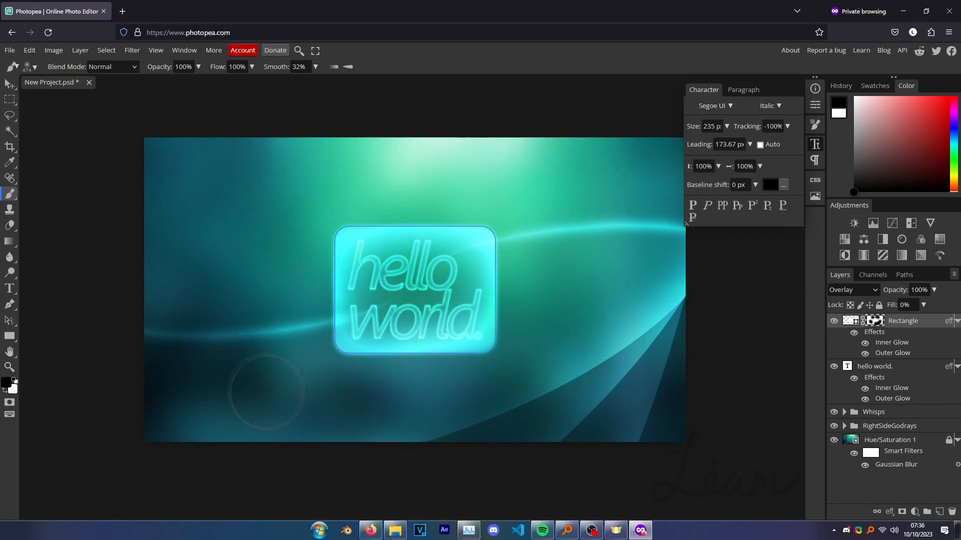
Lower the Rectangle layer's opacity to 43%.
{"action": "left_click", "coordinate": [10, 99]}
{"action": "scroll", "coordinate": [385, 292], "scroll_direction": "up", "scroll_amount": 3}
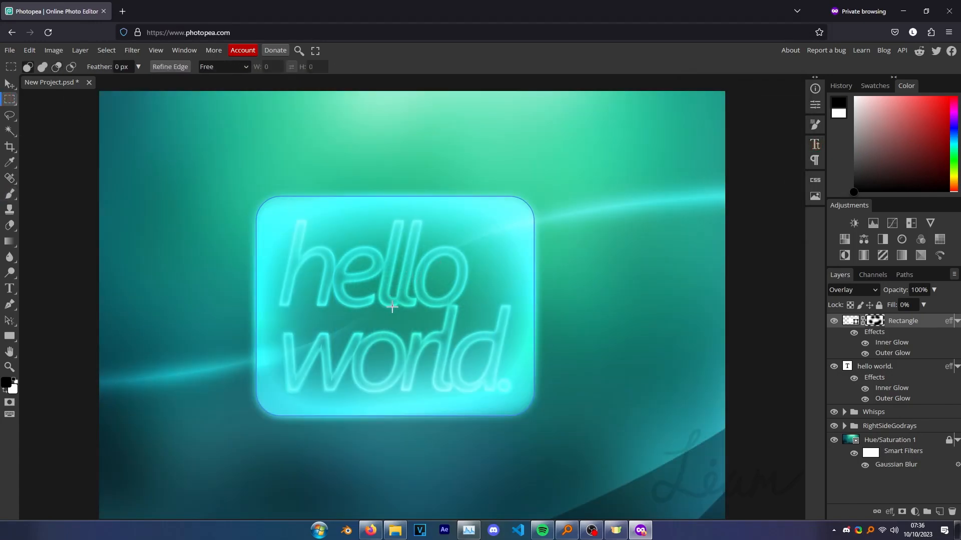
{"action": "left_click_drag", "start_coordinate": [901, 291], "coordinate": [866, 295]}
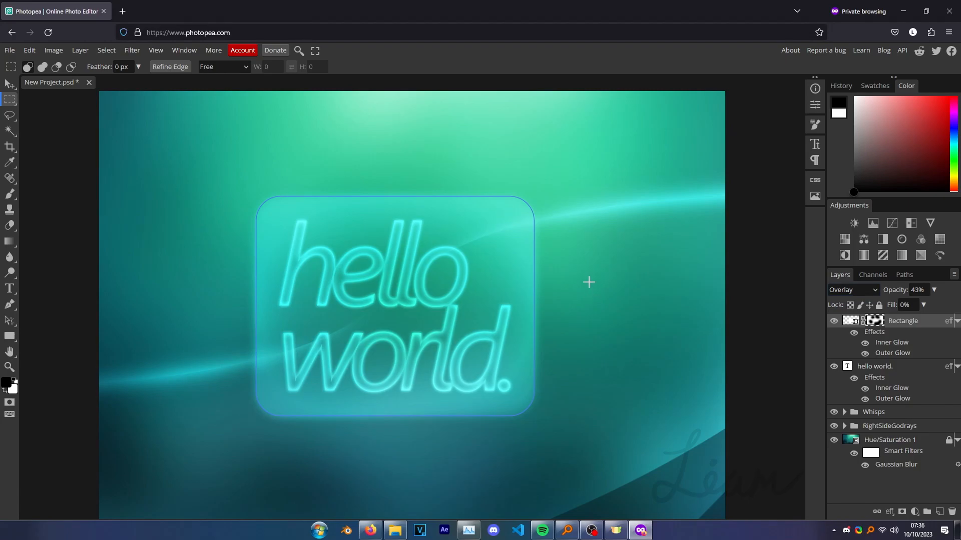
{"action": "scroll", "coordinate": [513, 195], "scroll_direction": "down", "scroll_amount": 2}
Group the Rectangle and hello world. layers into a folder named Text+Box.
{"action": "left_click", "coordinate": [864, 370]}
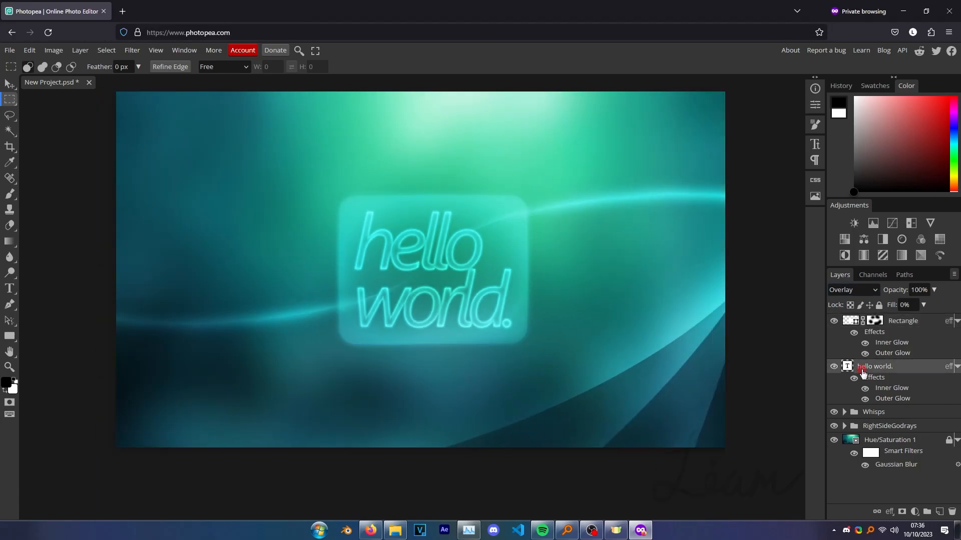
{"action": "scroll", "coordinate": [479, 252], "scroll_direction": "up", "scroll_amount": 1}
{"action": "scroll", "coordinate": [381, 257], "scroll_direction": "down", "scroll_amount": 2}
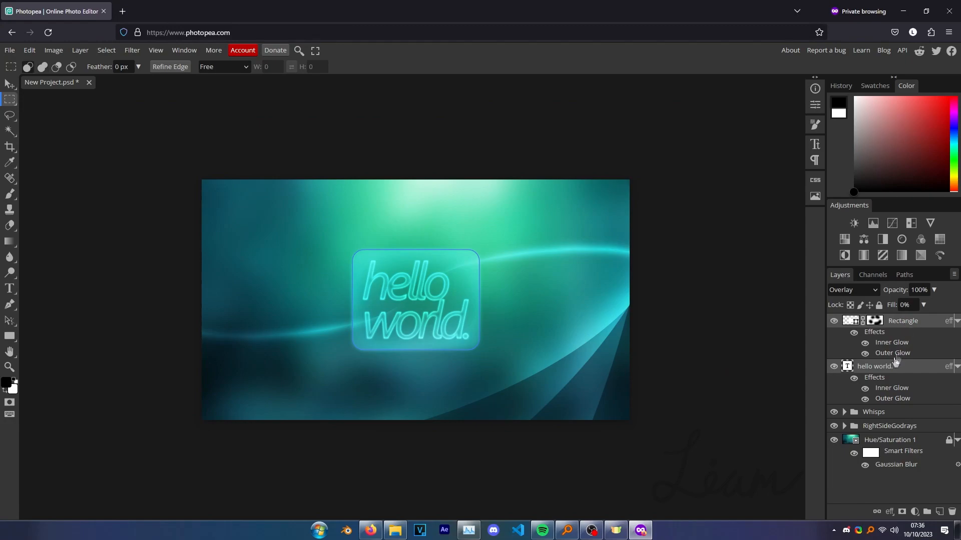
{"action": "left_click", "coordinate": [927, 511]}
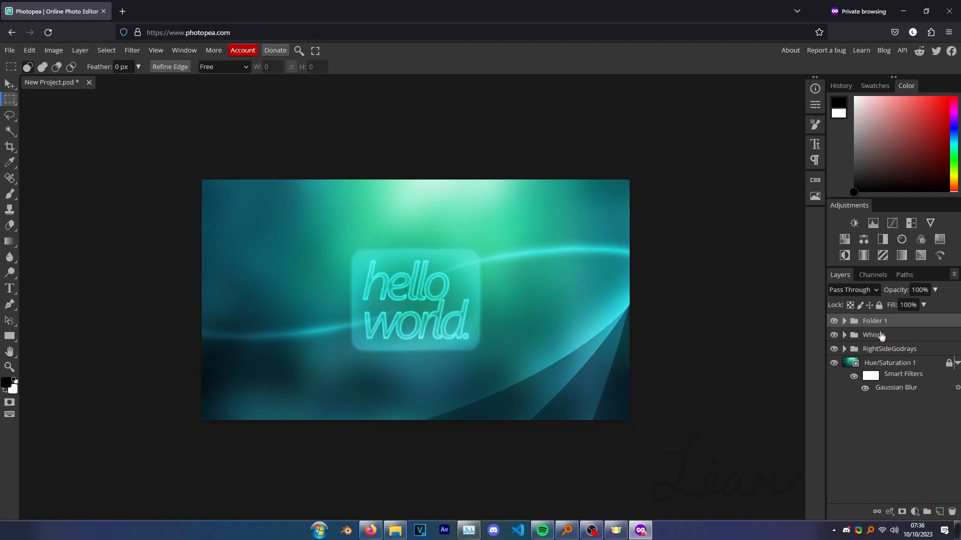
{"action": "double_click", "coordinate": [876, 321]}
{"action": "type", "text": "Text+Bo"}
{"action": "key", "text": "Return"}
{"action": "scroll", "coordinate": [460, 356], "scroll_direction": "up", "scroll_amount": 1}
{"action": "scroll", "coordinate": [466, 360], "scroll_direction": "up", "scroll_amount": 1}
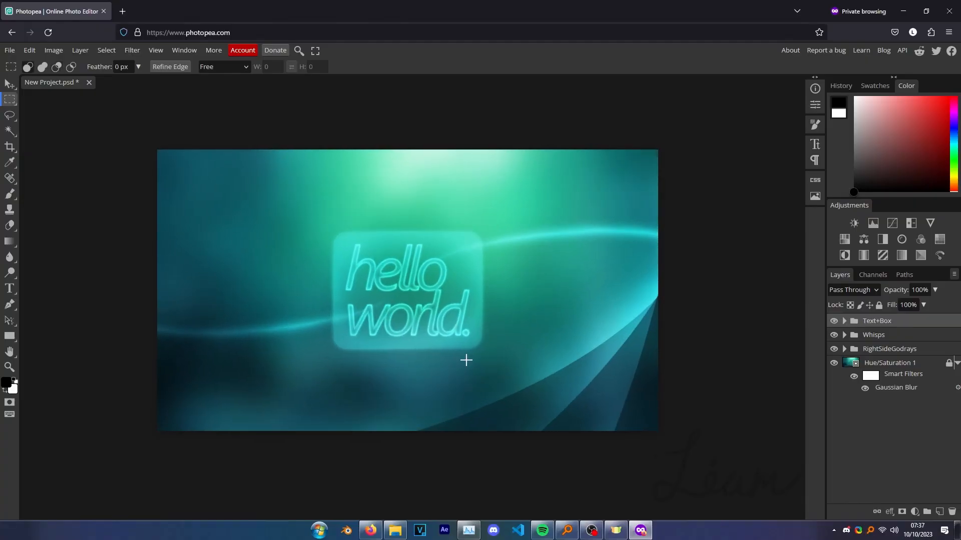